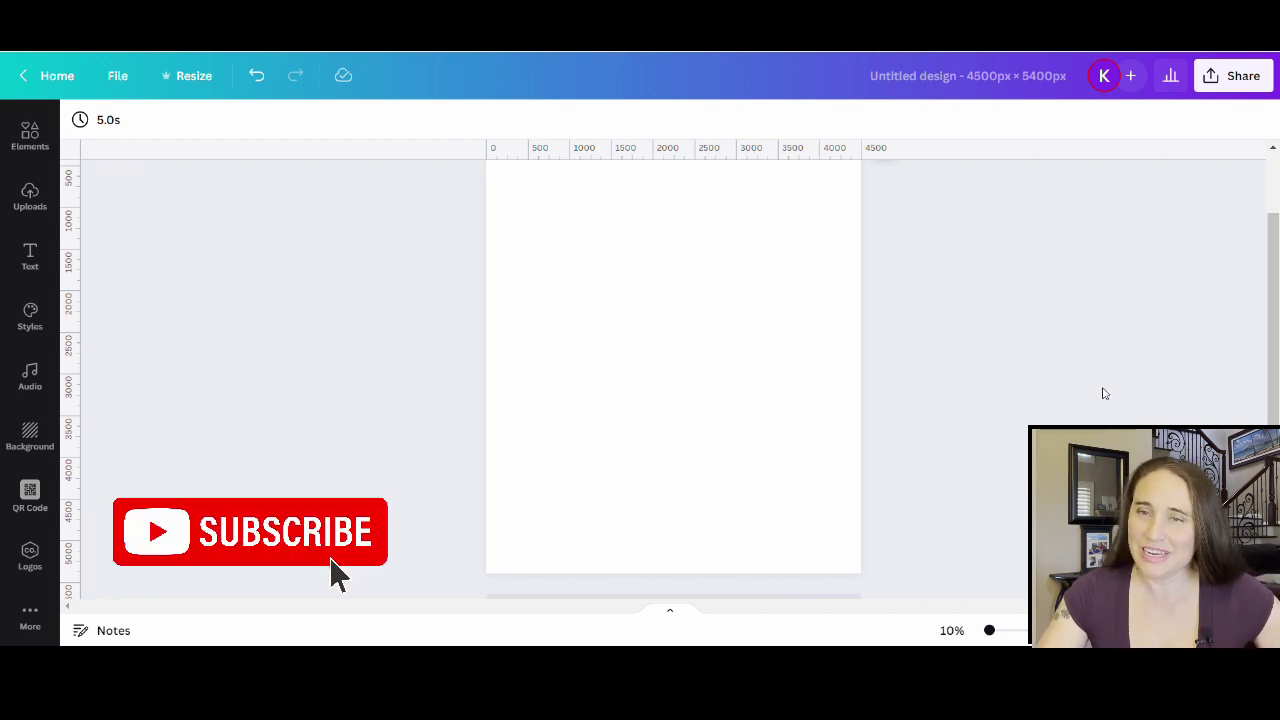
pyautogui.scroll(2, 1010, 453)
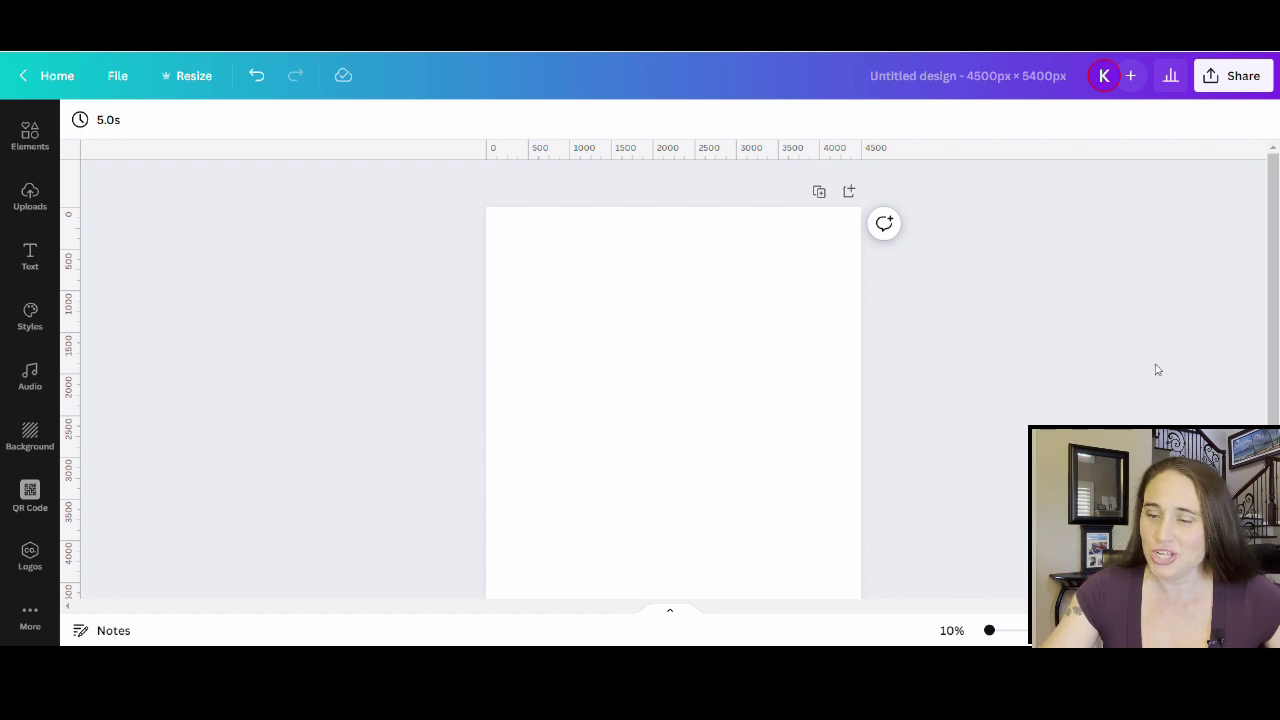
pyautogui.moveTo(1271, 294); pyautogui.dragTo(1276, 306)
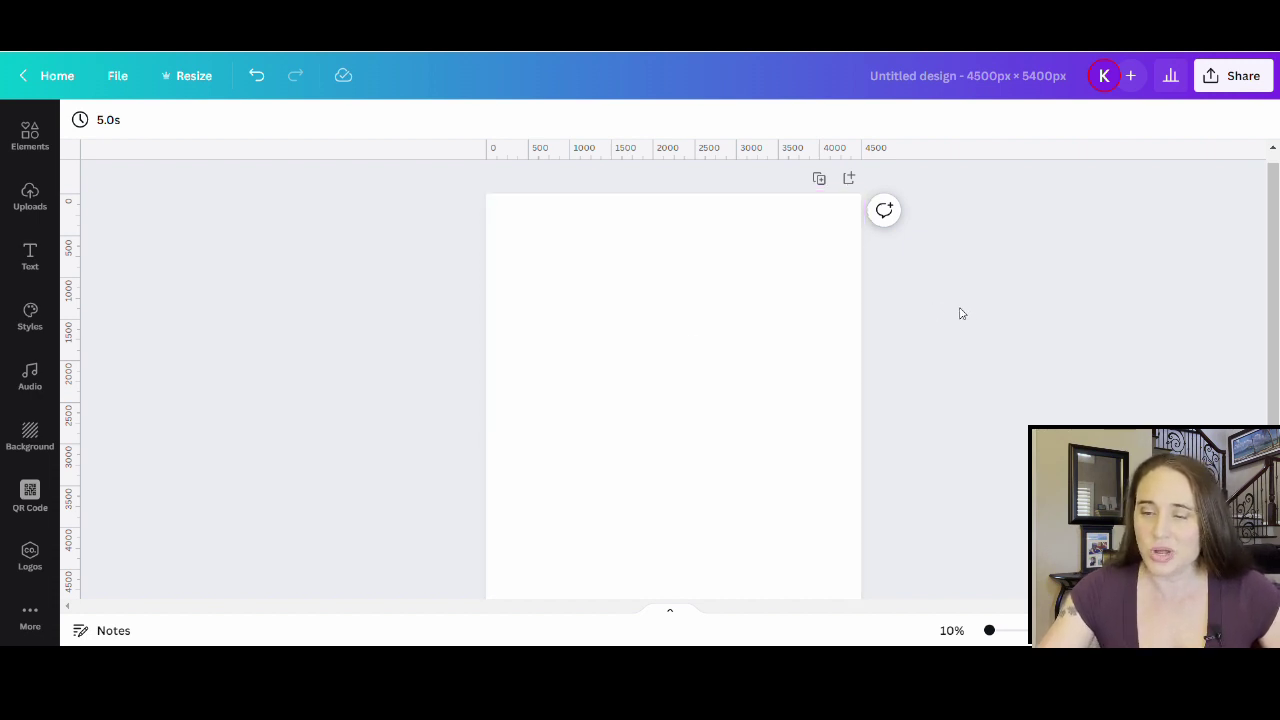
pyautogui.moveTo(1276, 280); pyautogui.dragTo(1277, 300)
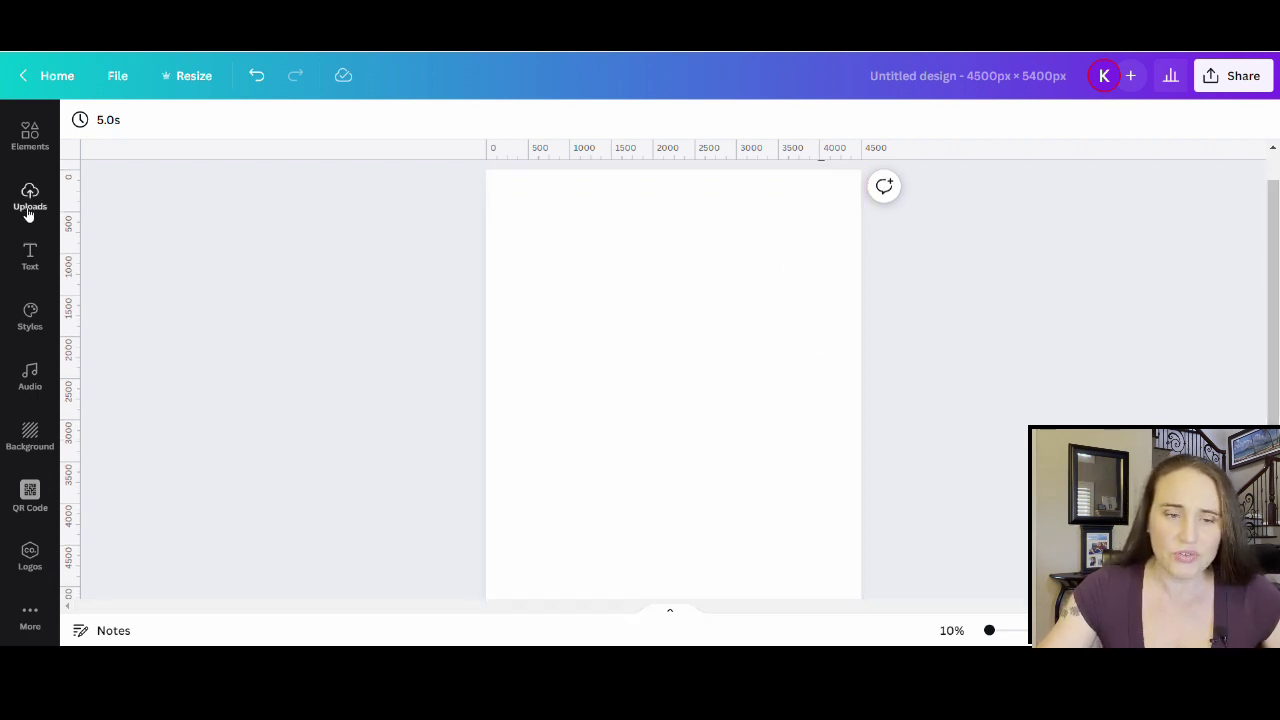
# Search the elements library for "tree with roots" and limit the results to graphics.
pyautogui.click(22, 140)
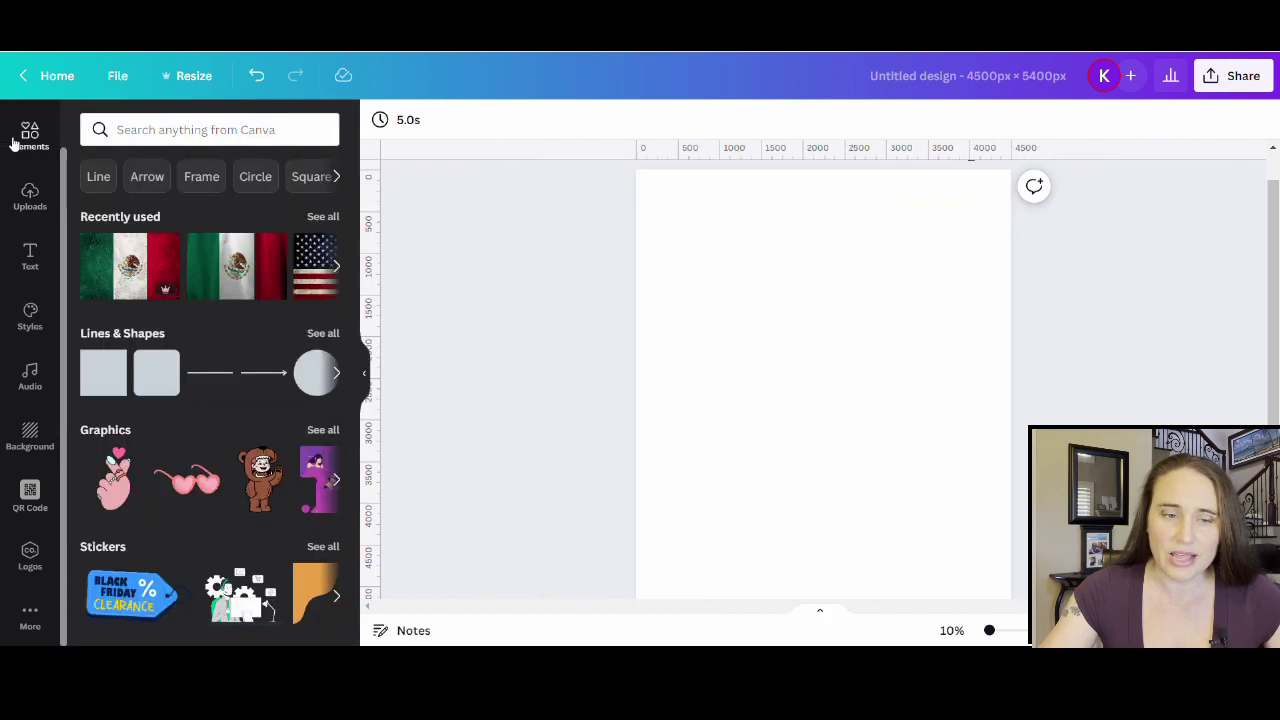
pyautogui.click(158, 131)
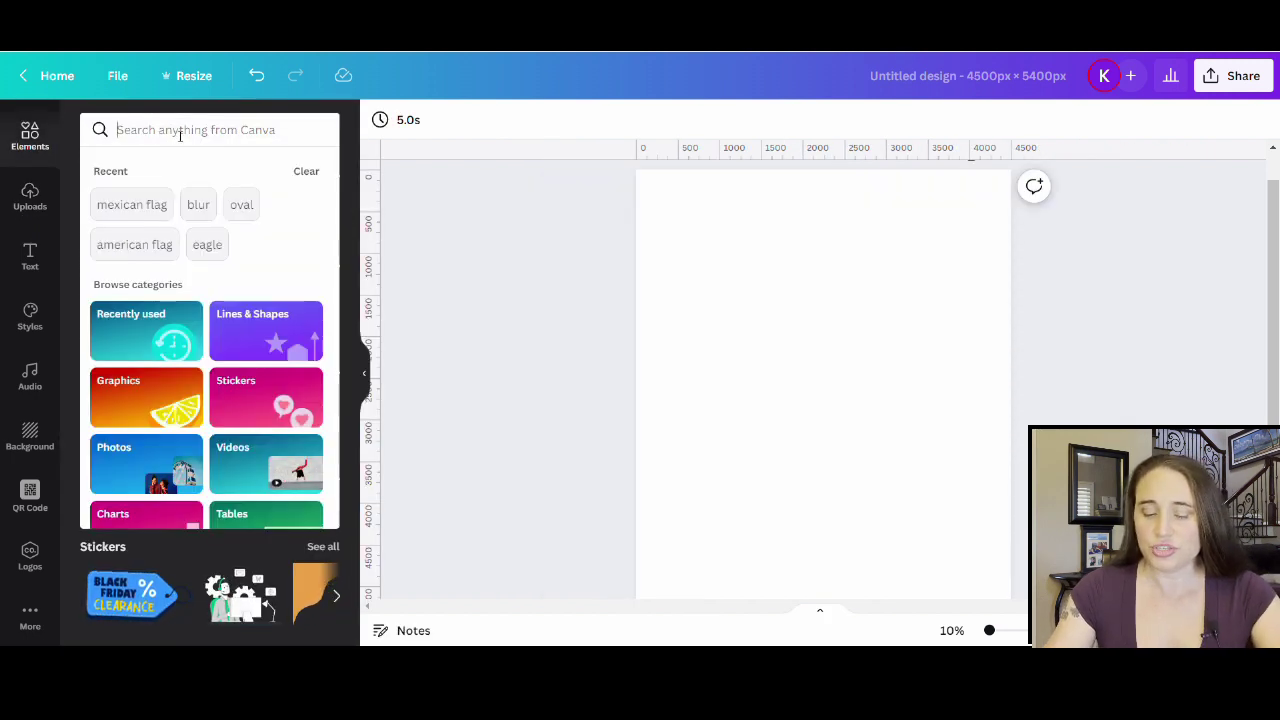
pyautogui.write('t')
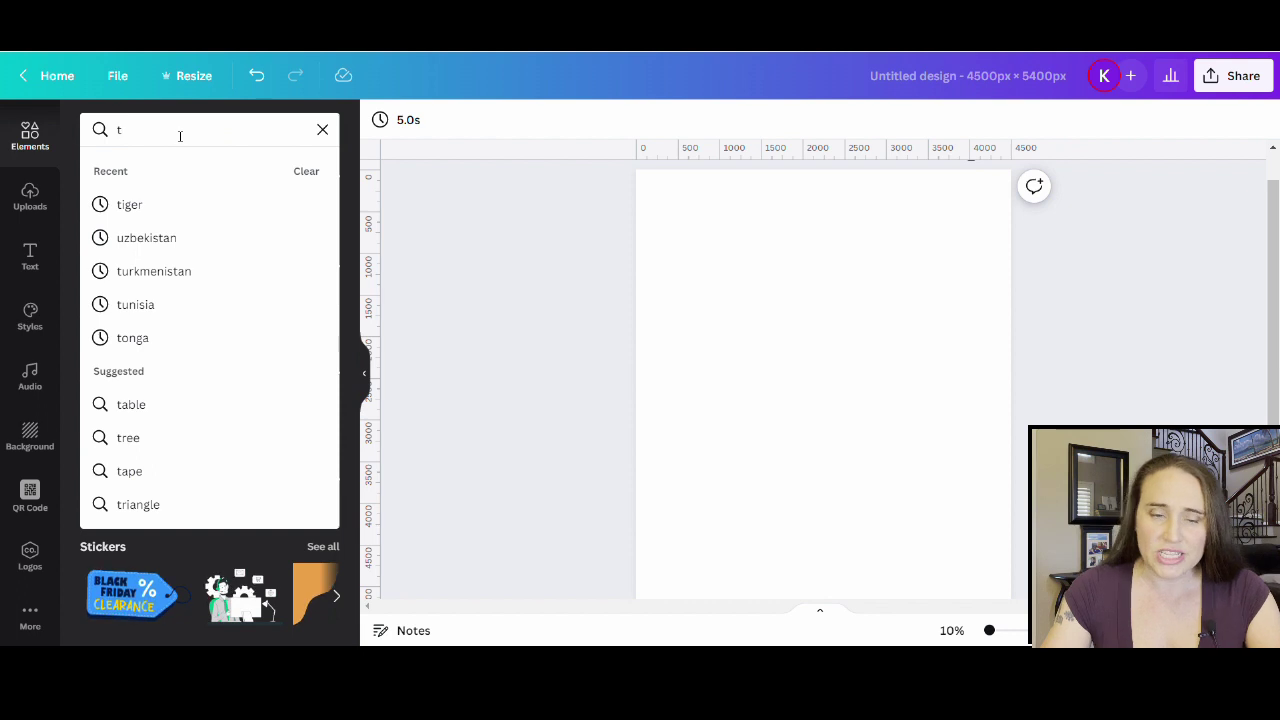
pyautogui.write('ree ')
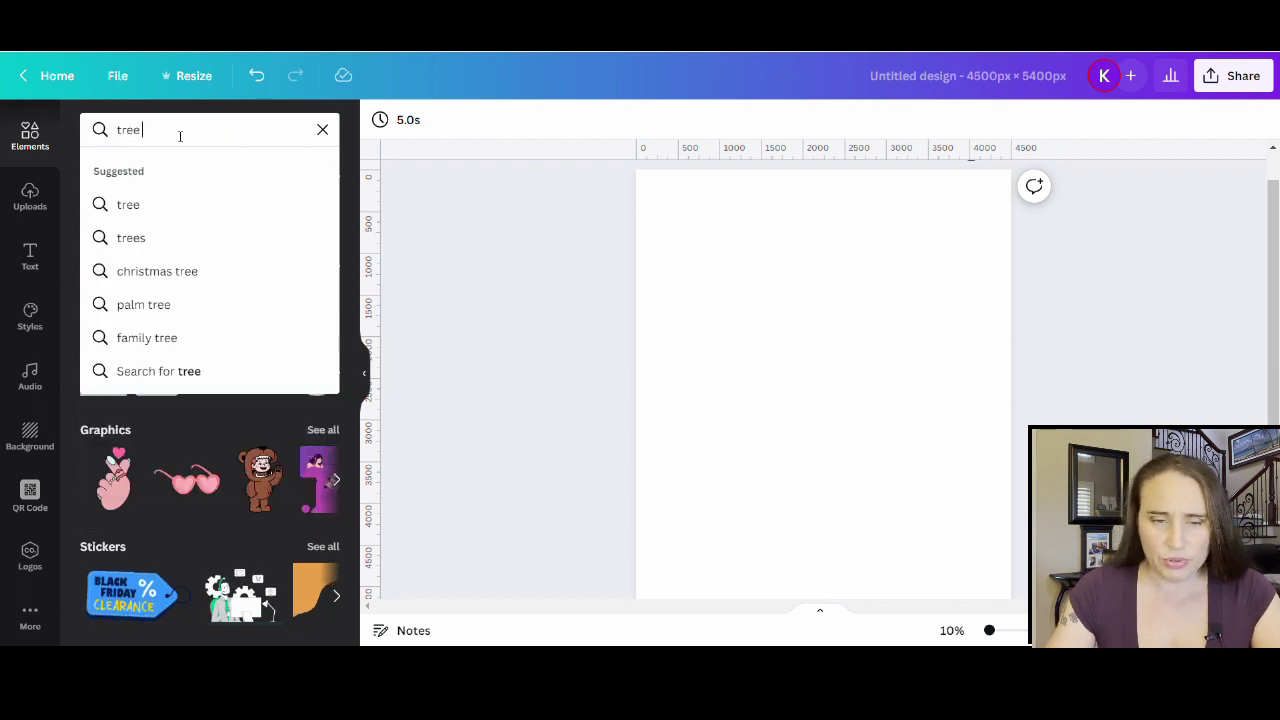
pyautogui.write('with roots')
pyautogui.press('Return')
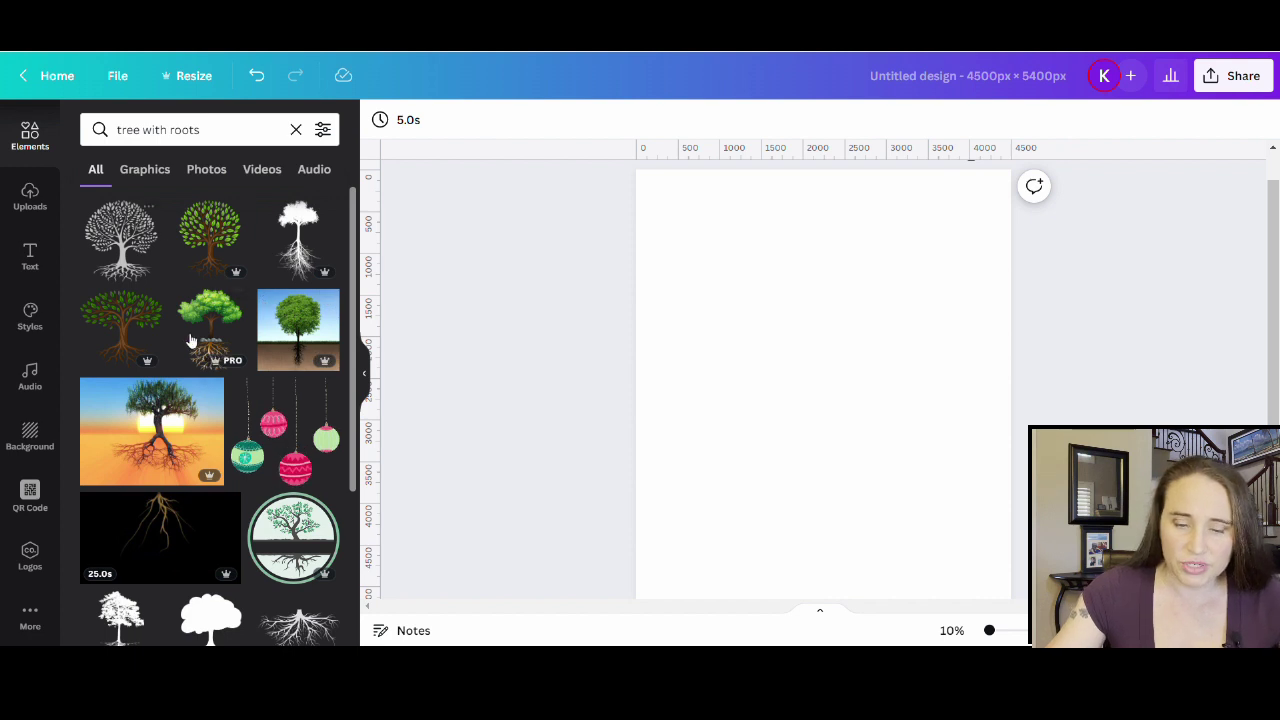
pyautogui.click(158, 176)
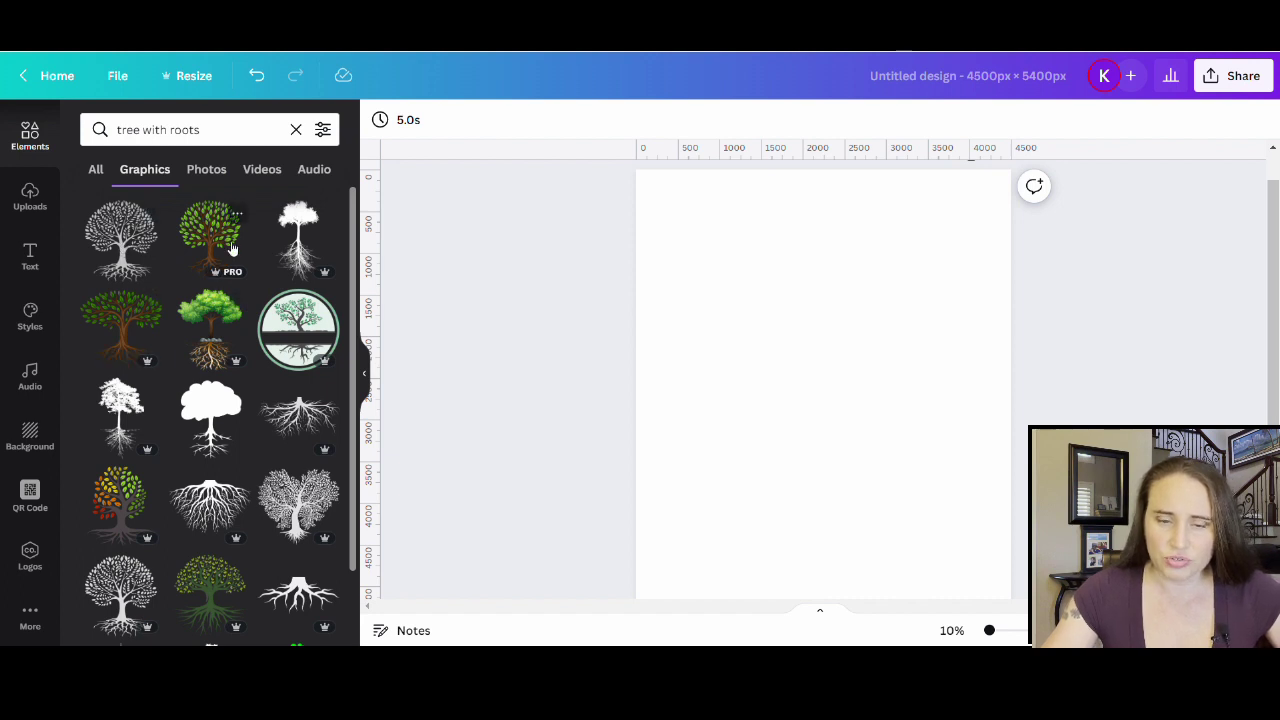
# Add the first graphics result, the dark round-crowned leafy tree with spreading roots, to the blank page.
pyautogui.scroll(-1, 231, 240)
pyautogui.scroll(-1, 231, 240)
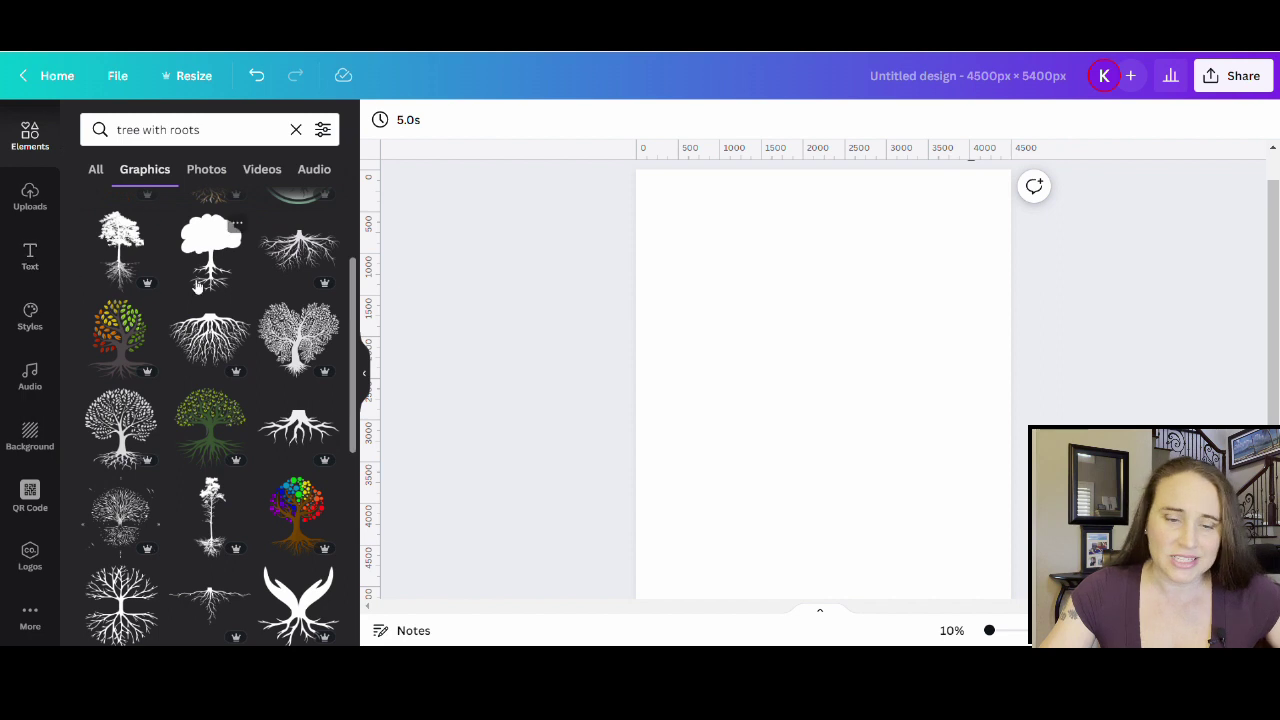
pyautogui.scroll(-1, 210, 270)
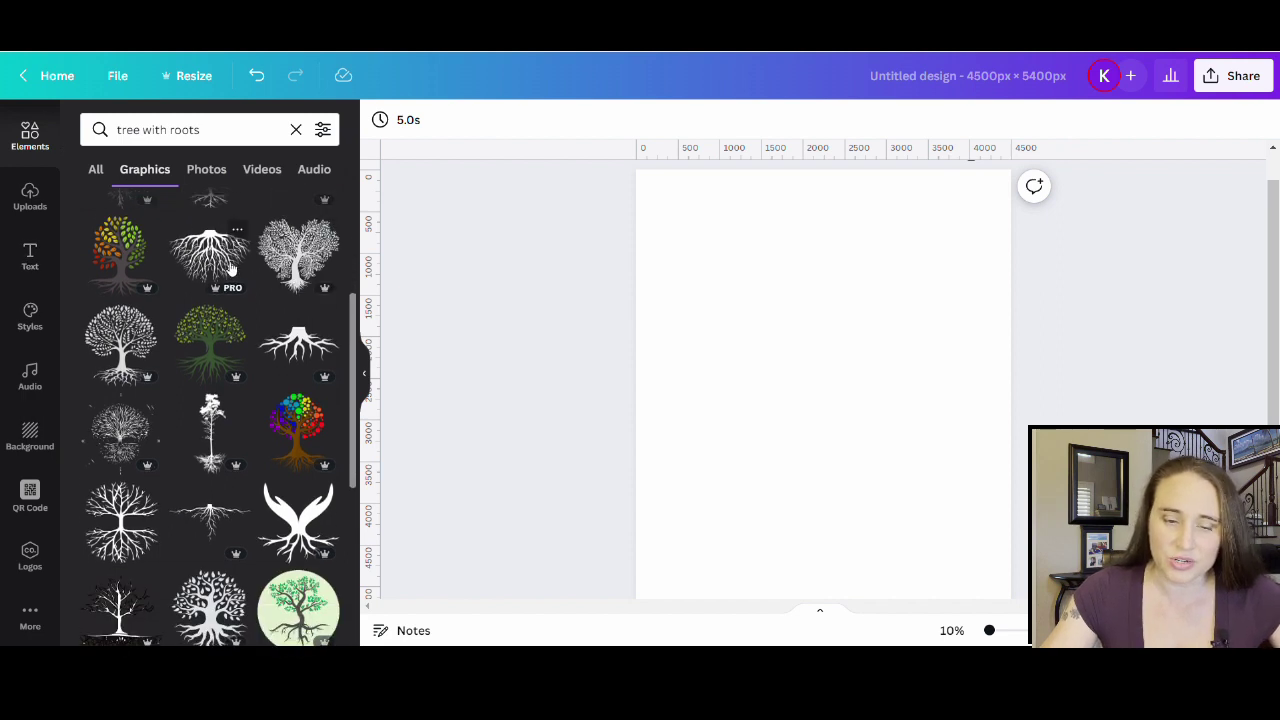
pyautogui.scroll(-1, 224, 258)
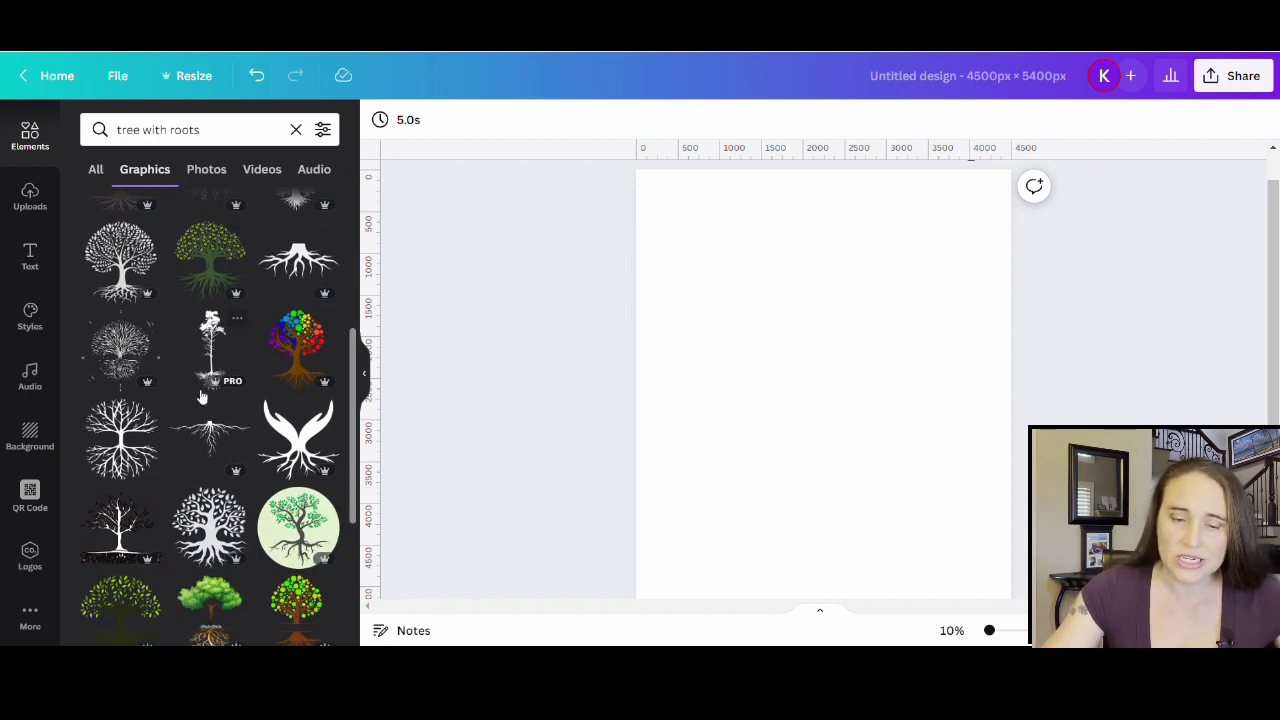
pyautogui.scroll(-2, 239, 472)
pyautogui.scroll(-1, 113, 350)
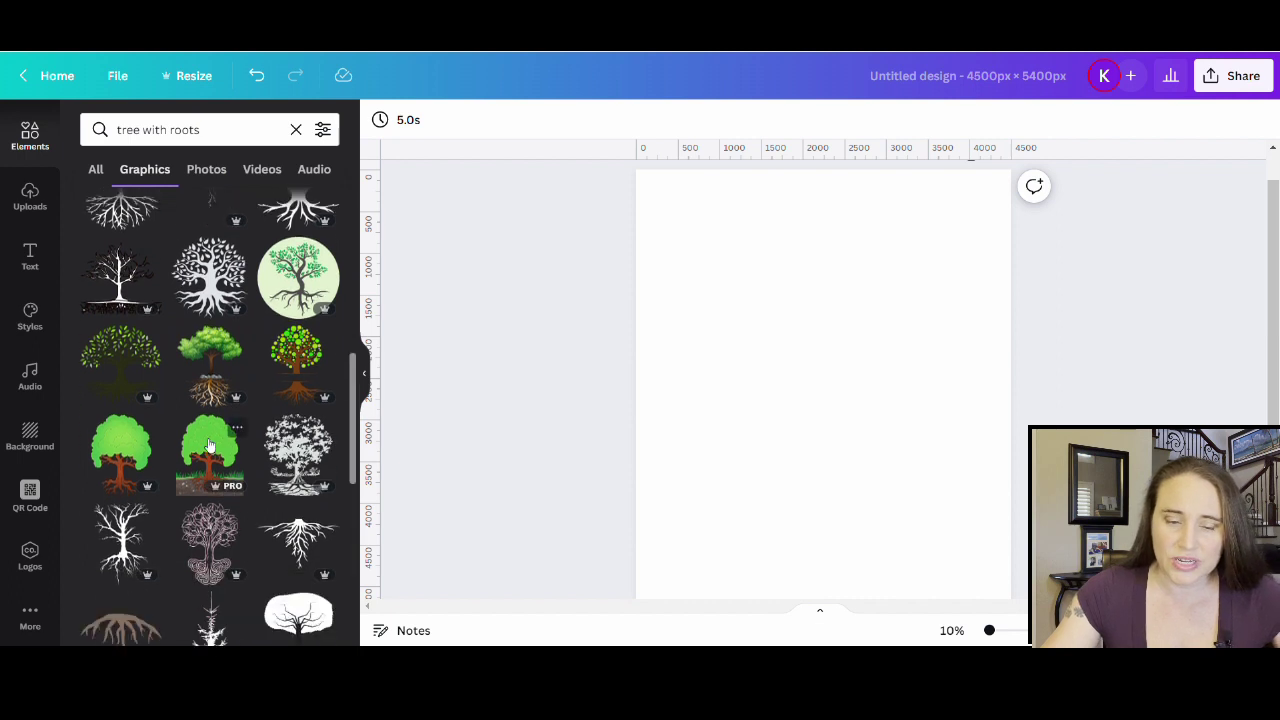
pyautogui.scroll(-2, 197, 370)
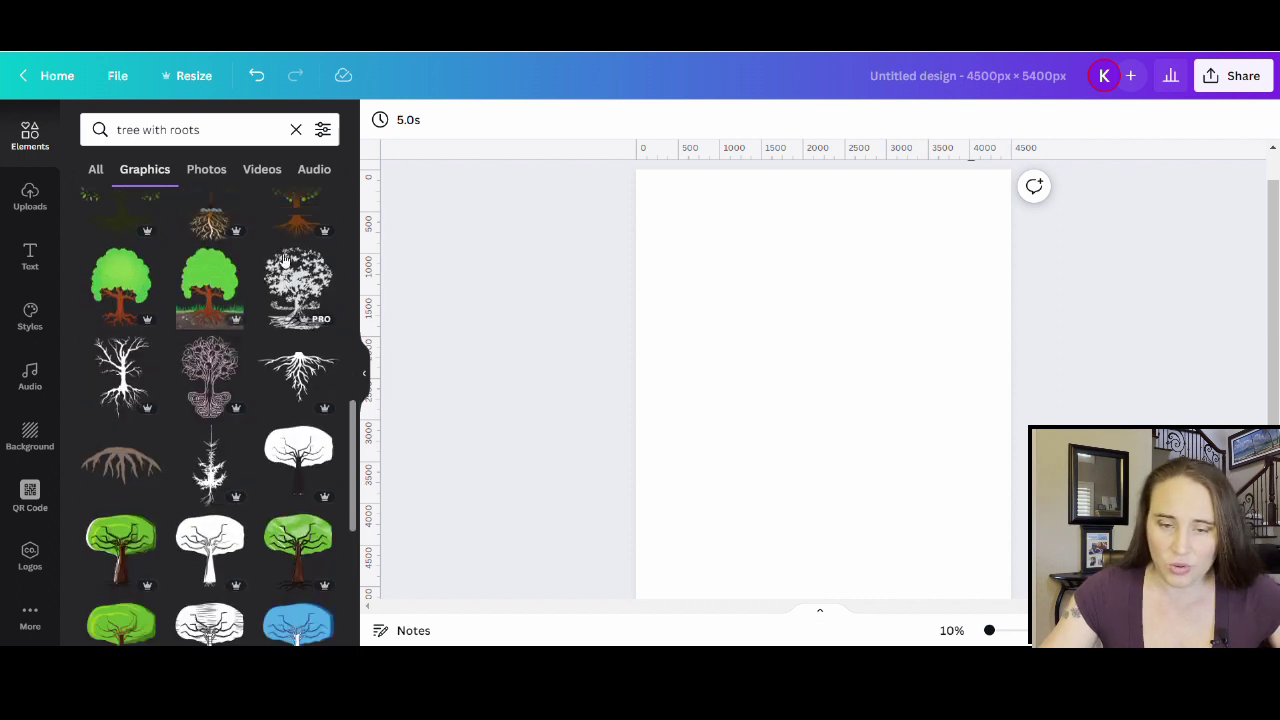
pyautogui.scroll(-3, 231, 345)
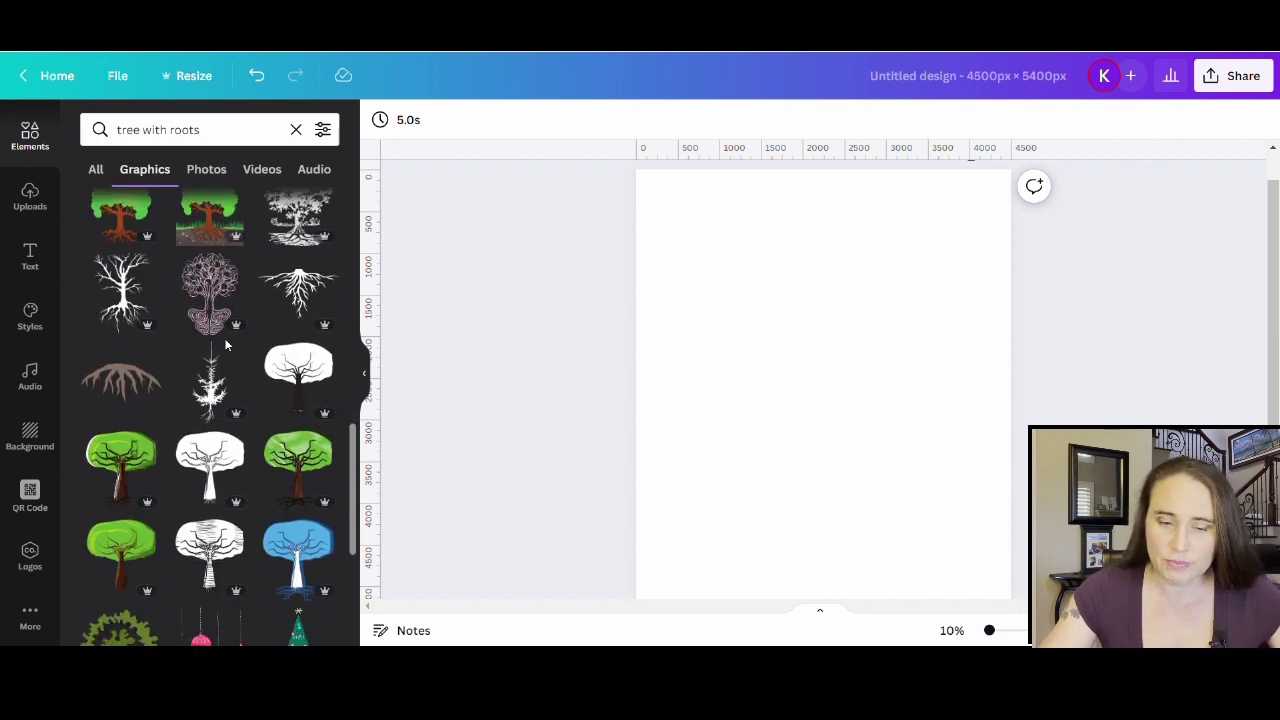
pyautogui.scroll(-3, 225, 355)
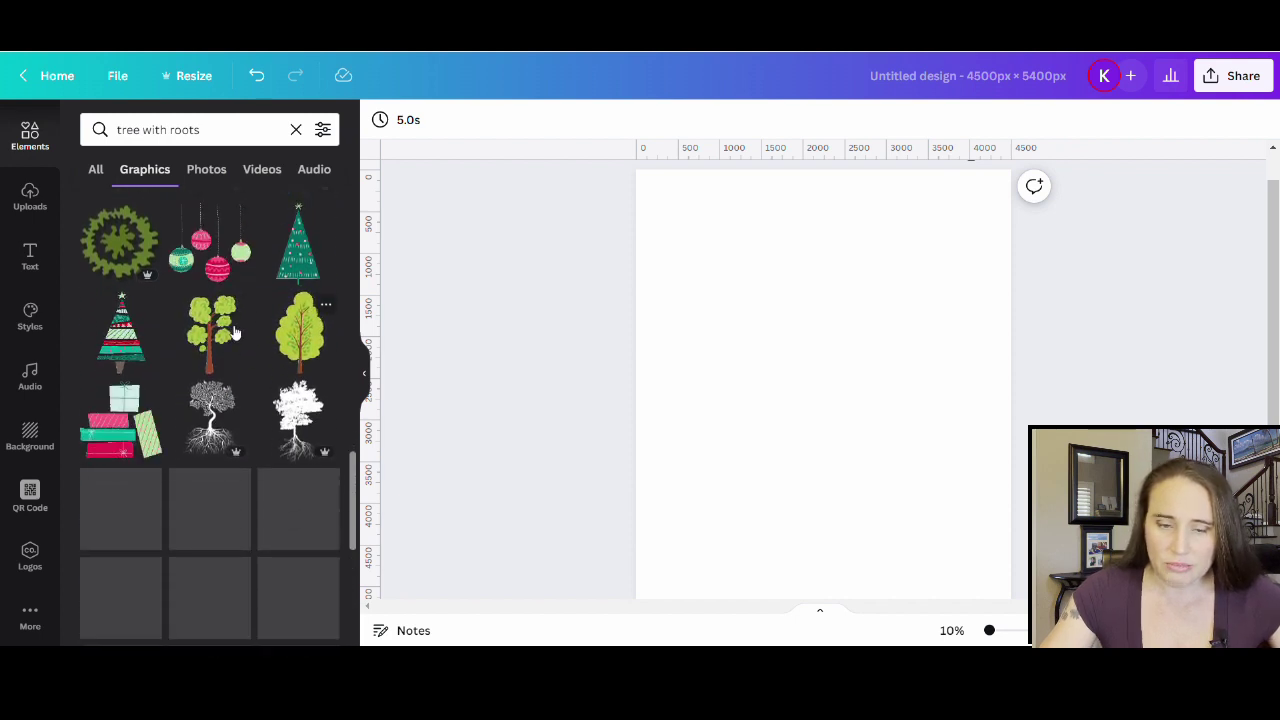
pyautogui.scroll(-1, 200, 370)
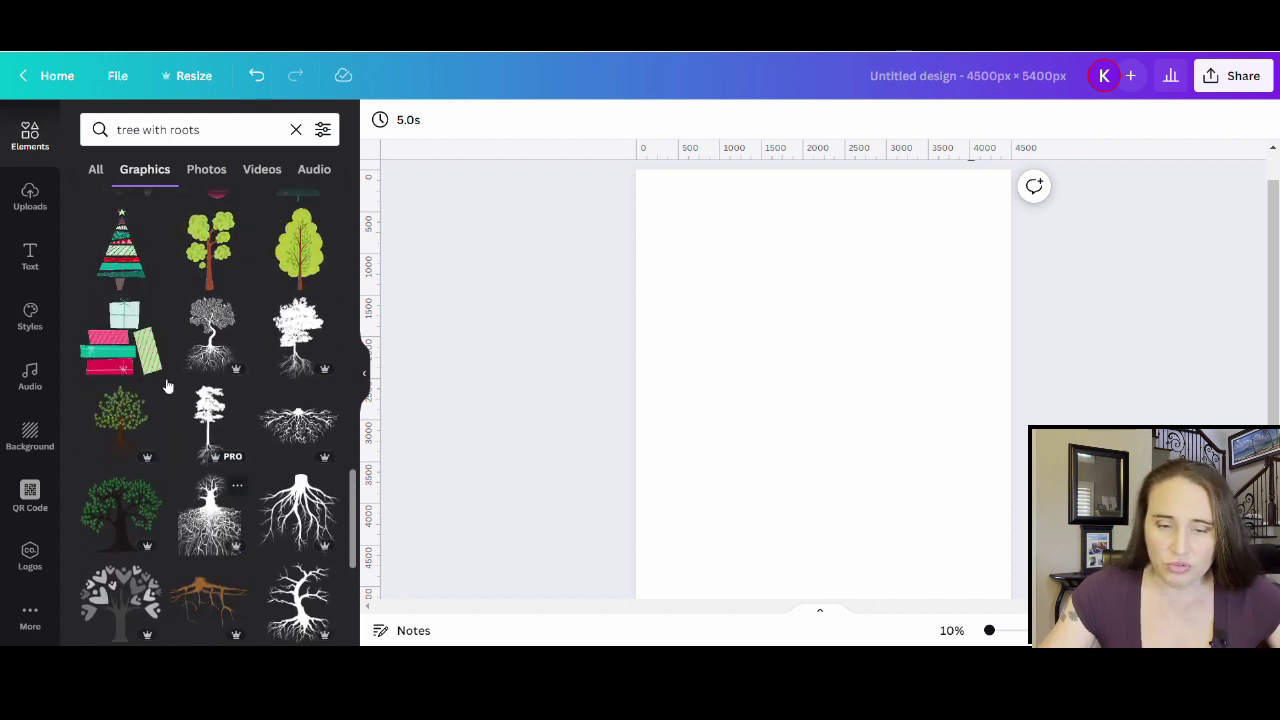
pyautogui.scroll(-5, 231, 366)
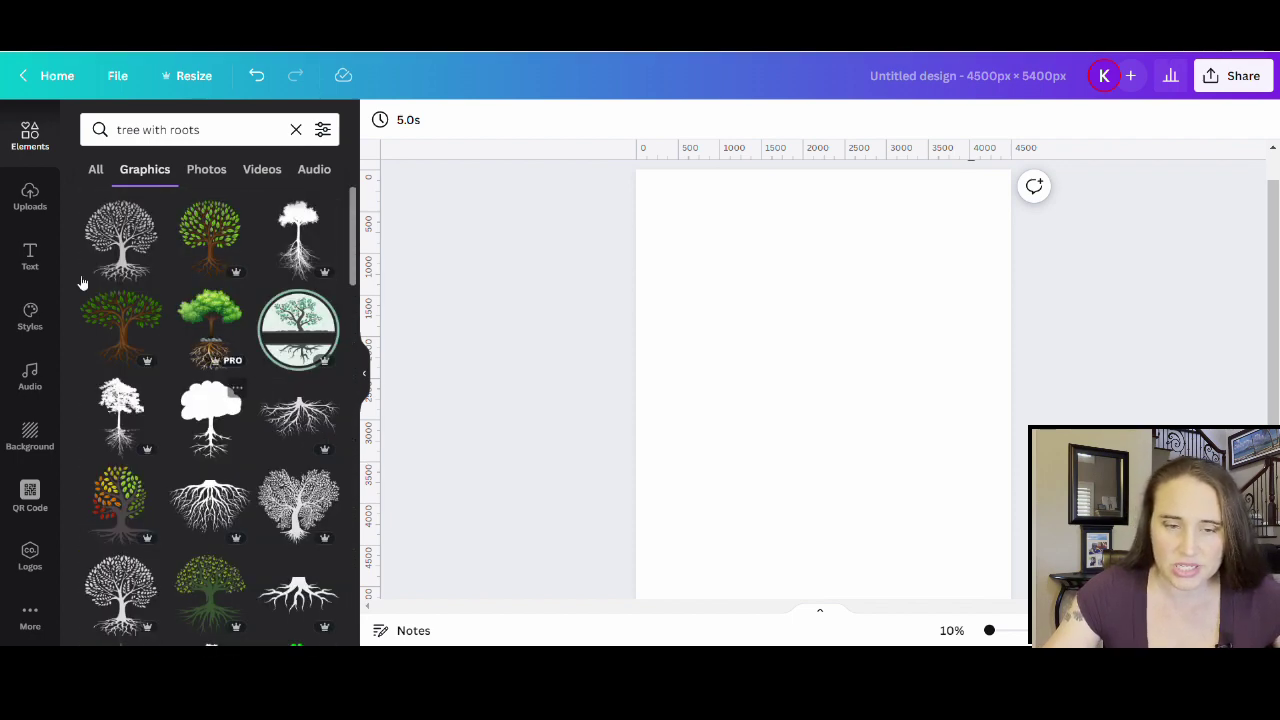
pyautogui.click(105, 228)
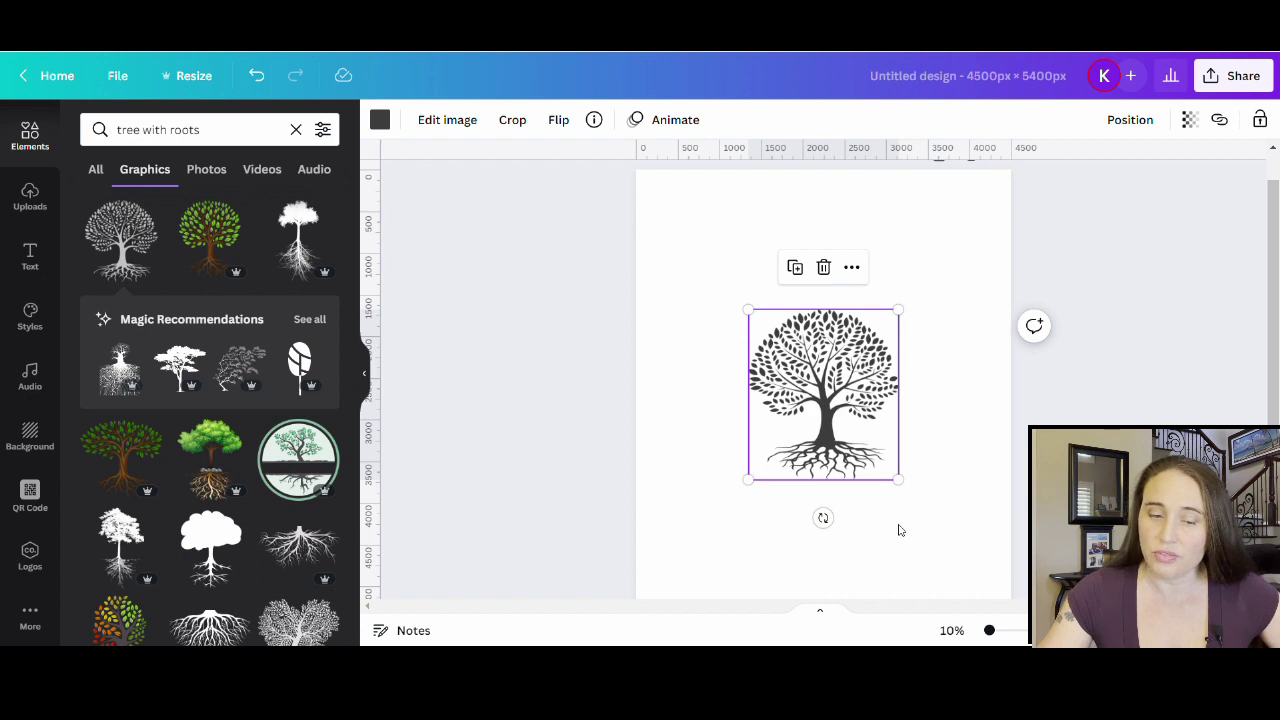
# Try out the bare tree with mirrored branches and roots above the lowered leafy tree, and delete it again.
pyautogui.scroll(-1, 195, 338)
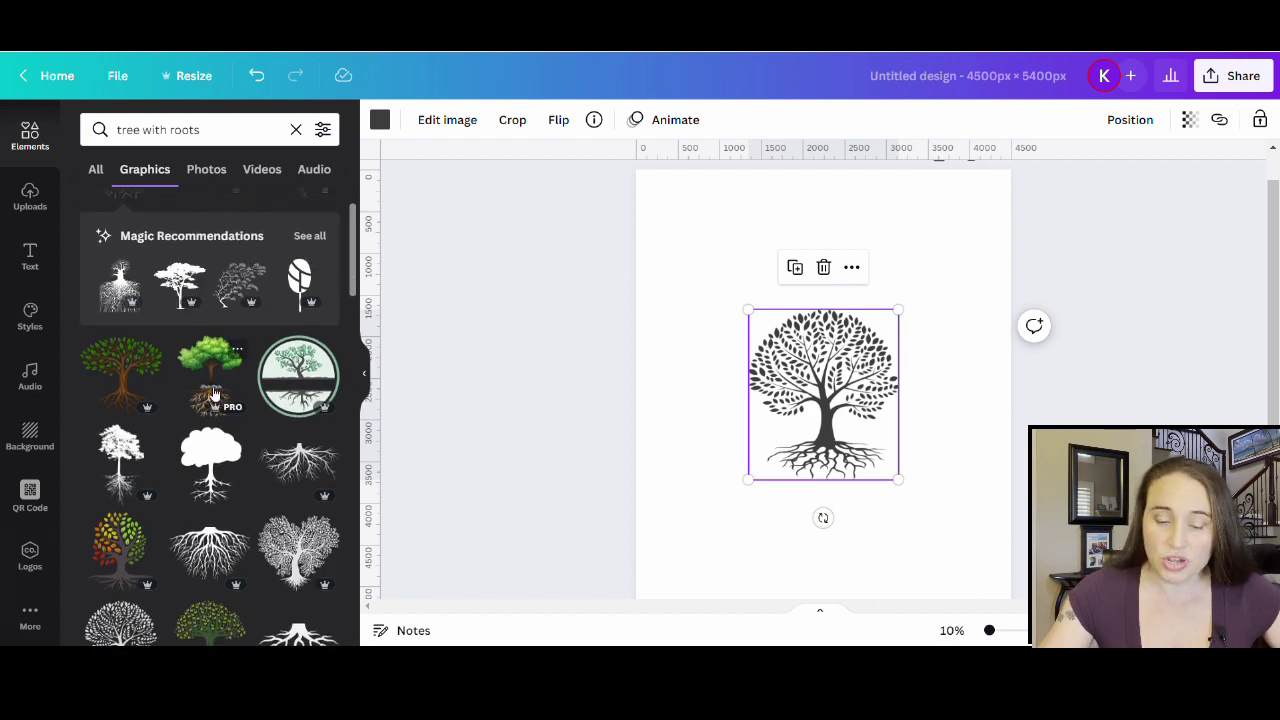
pyautogui.scroll(-1, 178, 345)
pyautogui.scroll(-1, 172, 400)
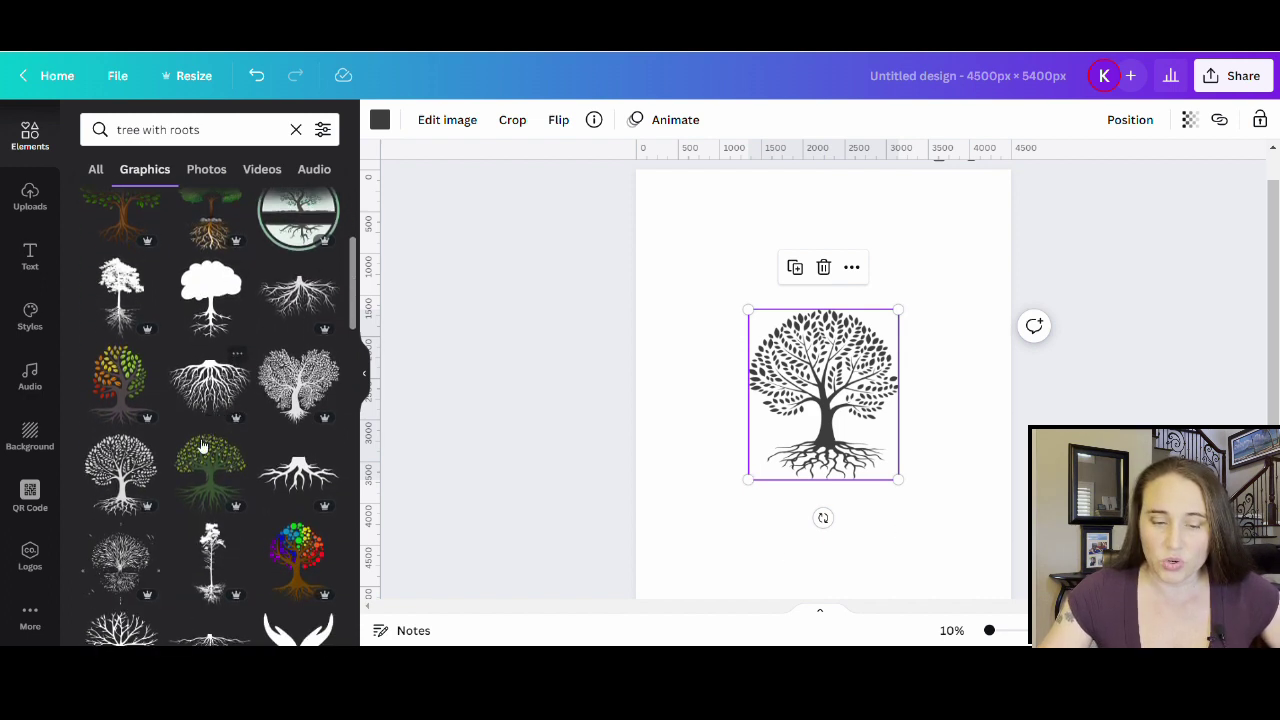
pyautogui.scroll(-2, 150, 518)
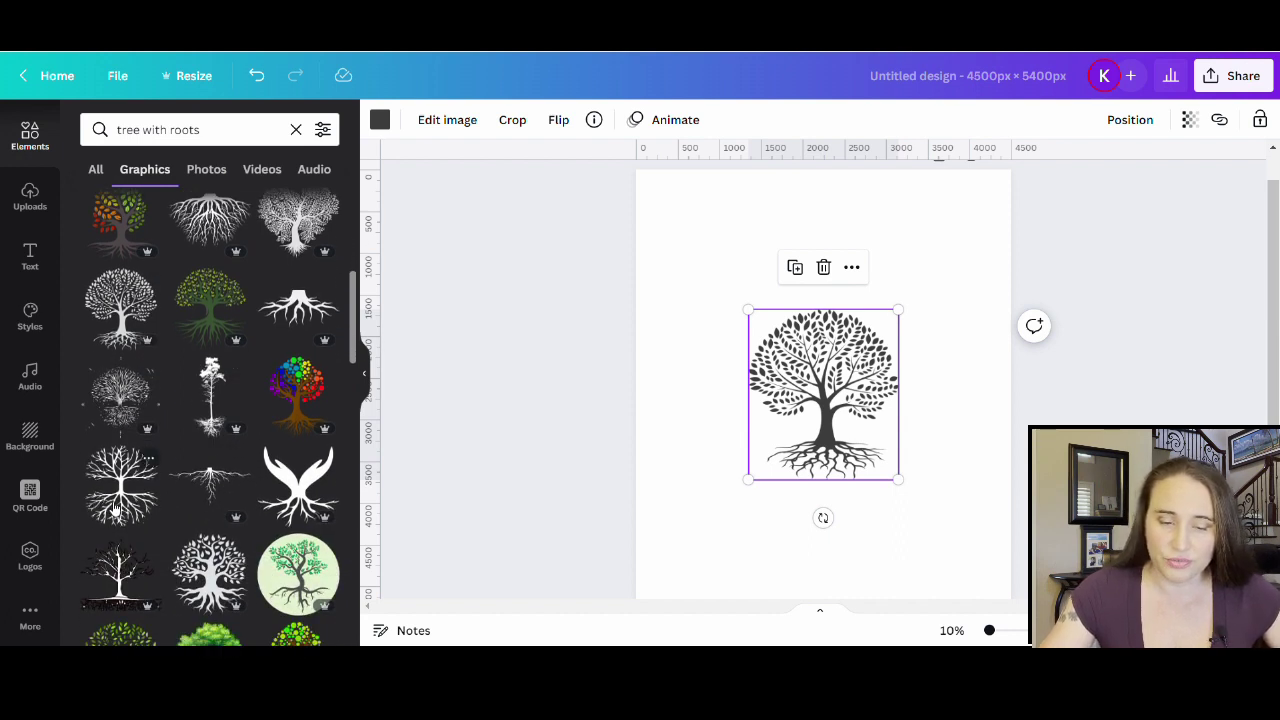
pyautogui.moveTo(832, 418); pyautogui.dragTo(865, 538)
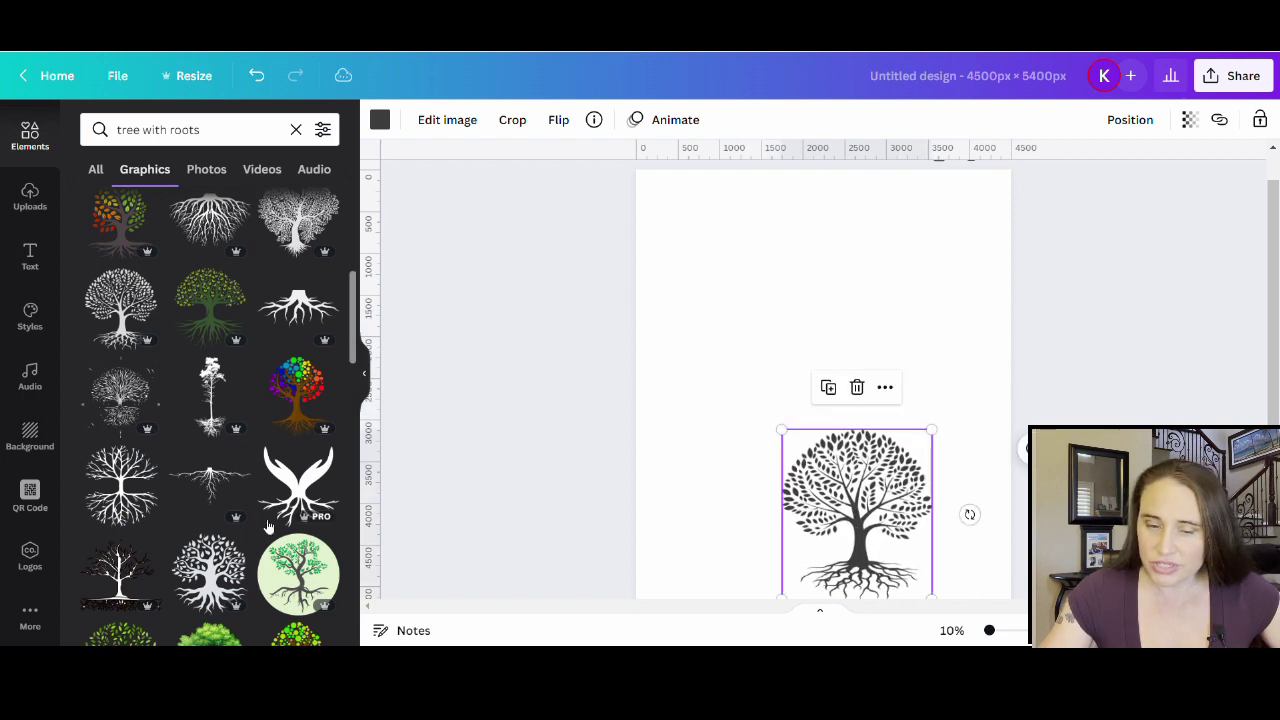
pyautogui.click(120, 485)
pyautogui.moveTo(824, 372); pyautogui.dragTo(782, 267)
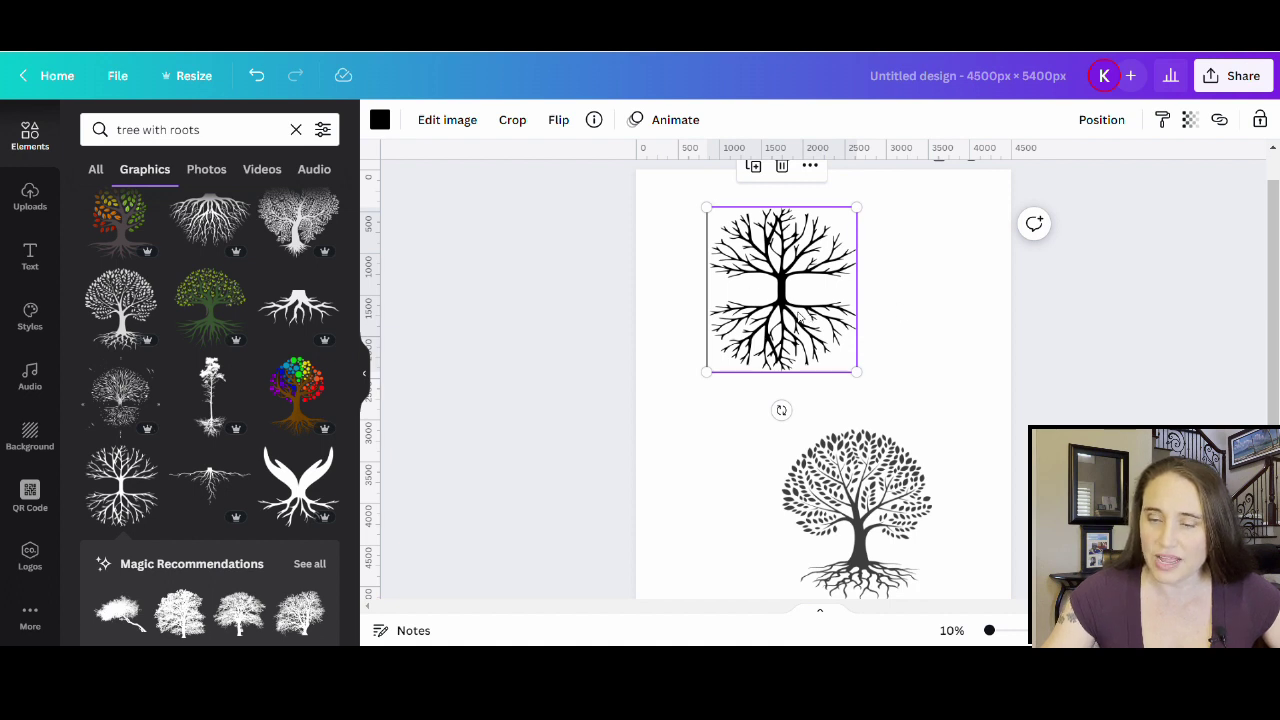
pyautogui.press('Delete')
# Move the leafy tree up to the upper middle of the page.
pyautogui.scroll(-5, 187, 404)
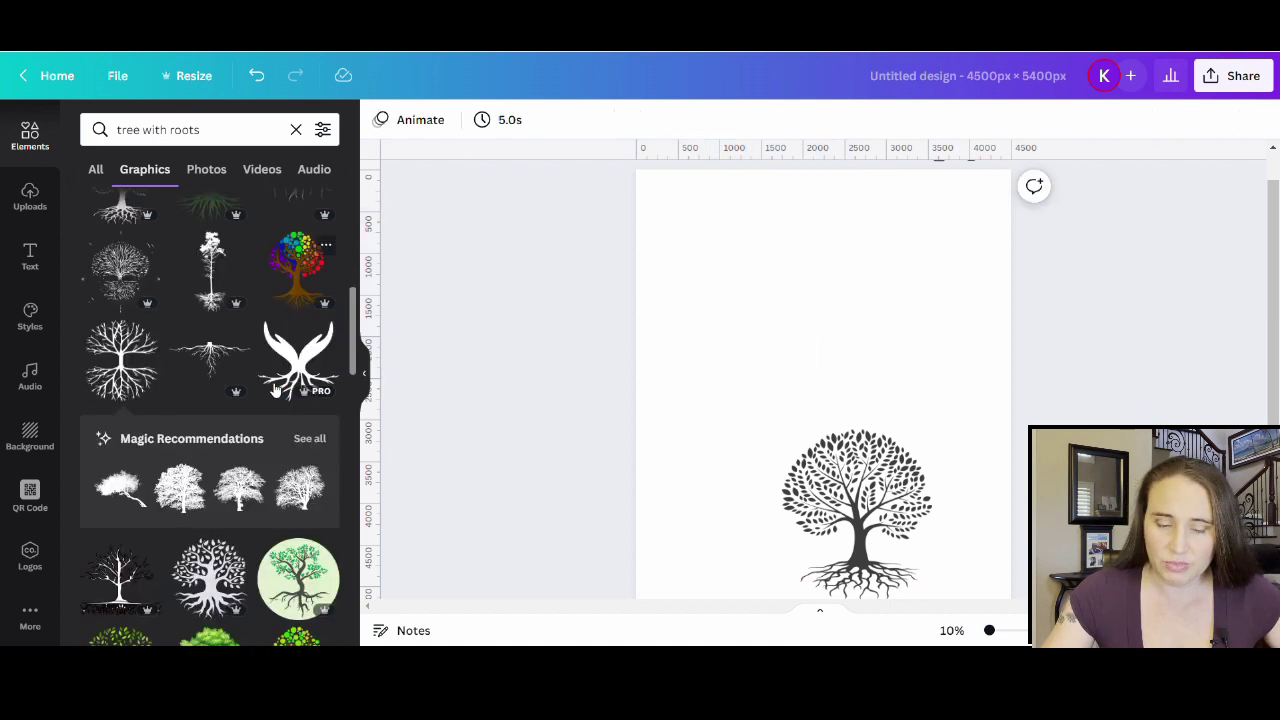
pyautogui.scroll(-3, 120, 400)
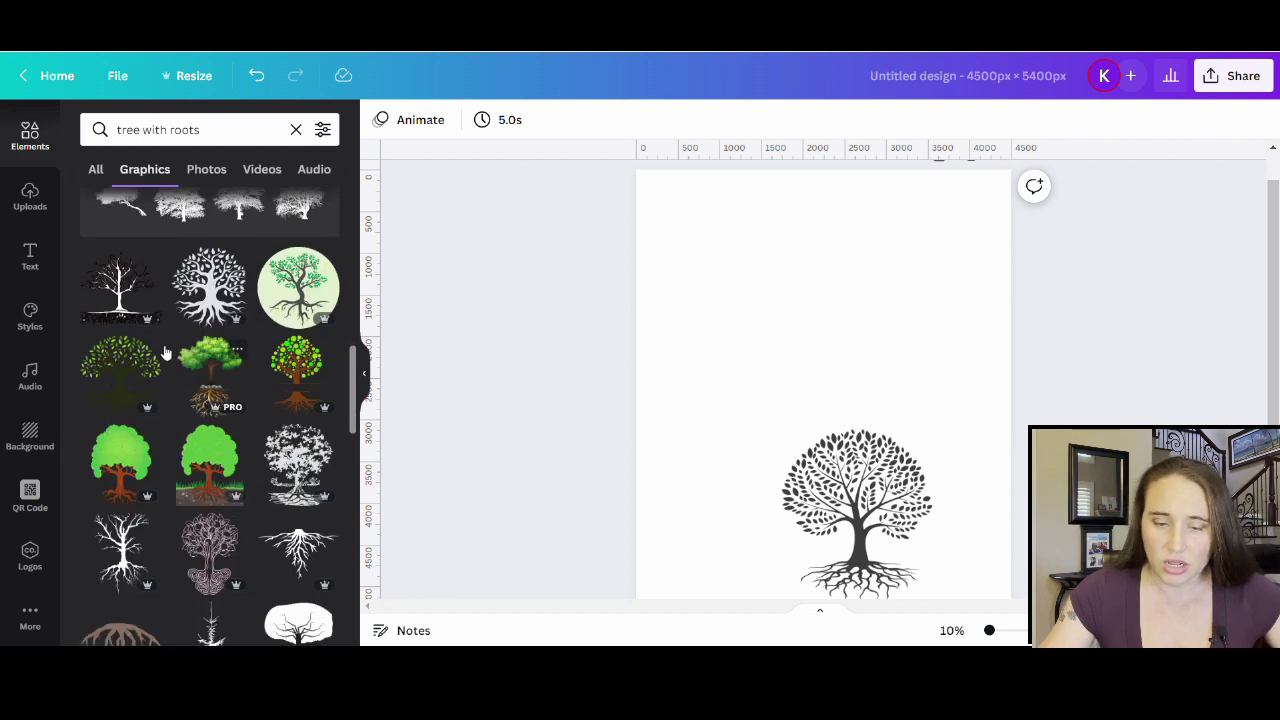
pyautogui.scroll(-2, 200, 355)
pyautogui.scroll(-2, 230, 355)
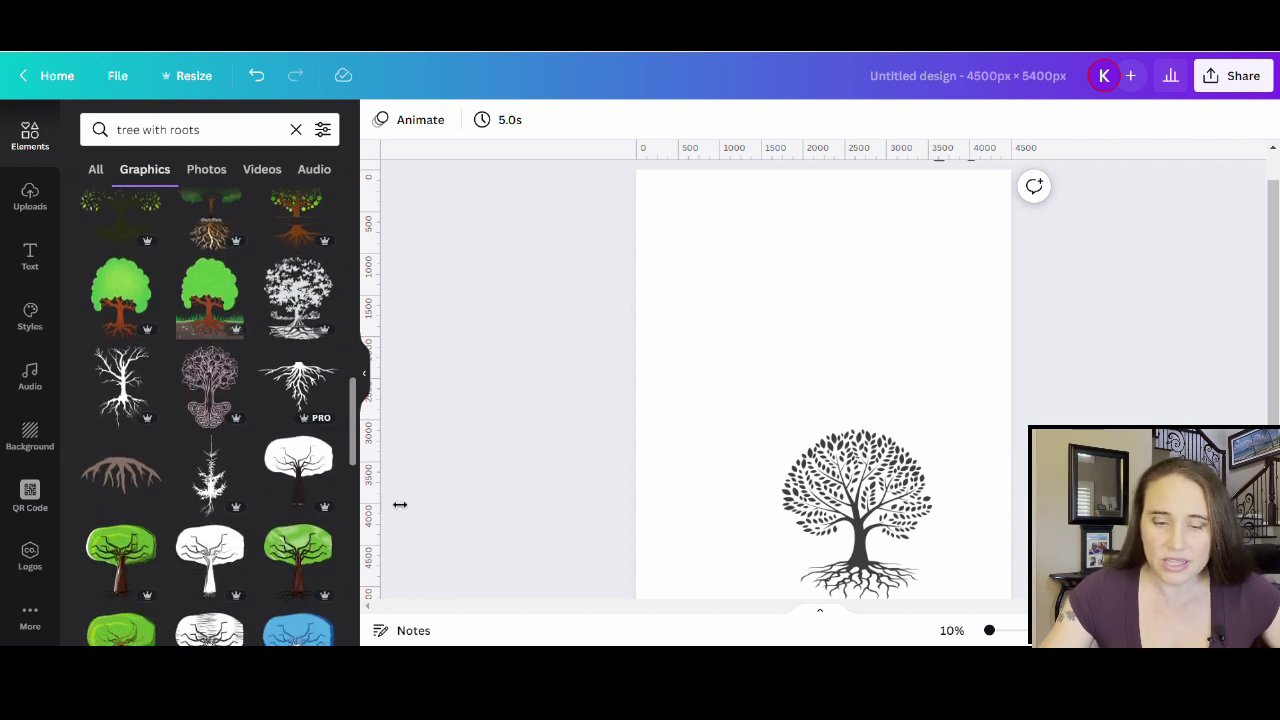
pyautogui.moveTo(830, 481); pyautogui.dragTo(772, 316)
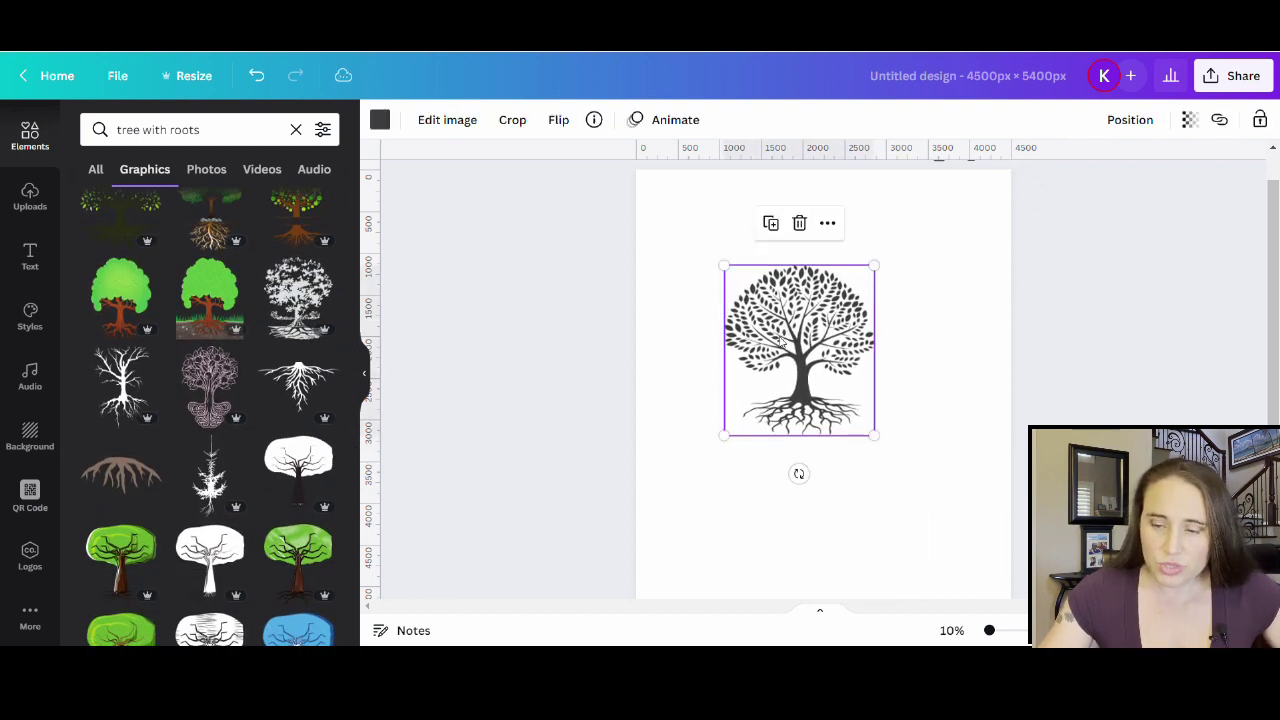
# Look through the "tree with roots" graphics for a separate root system to pair with the leafy tree, returning to the first results.
pyautogui.scroll(-5, 257, 406)
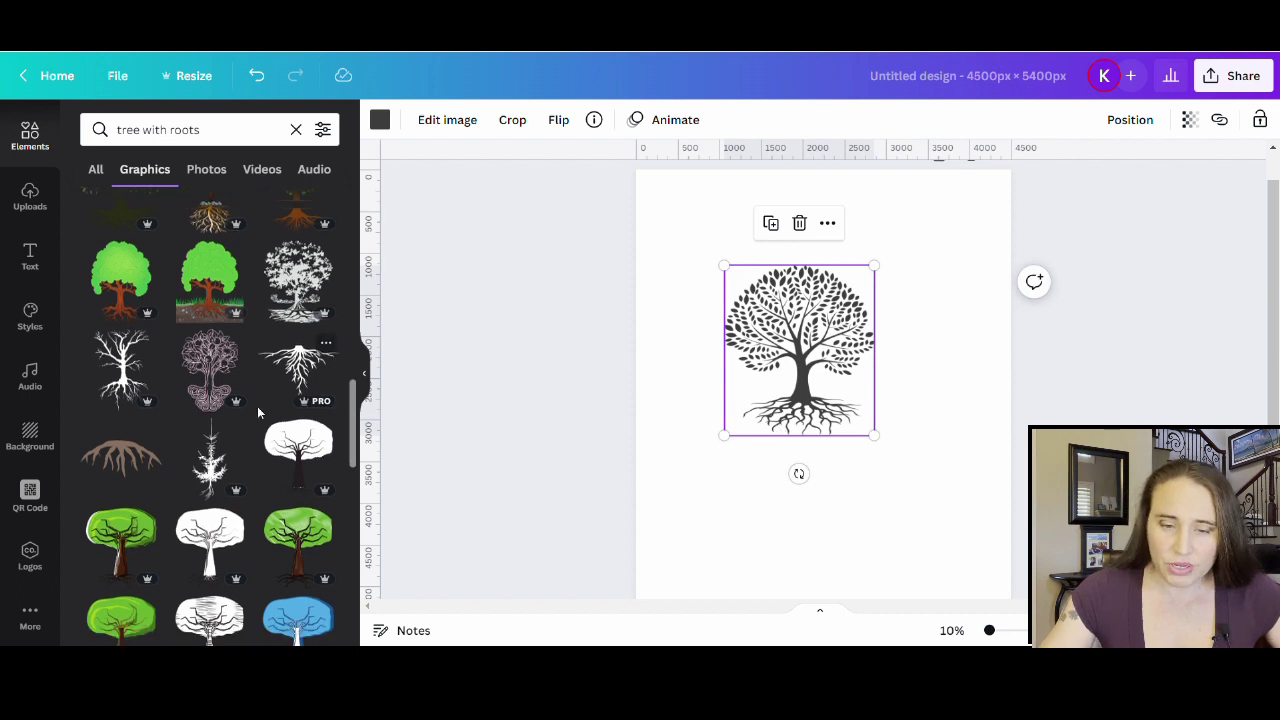
pyautogui.scroll(-3, 262, 412)
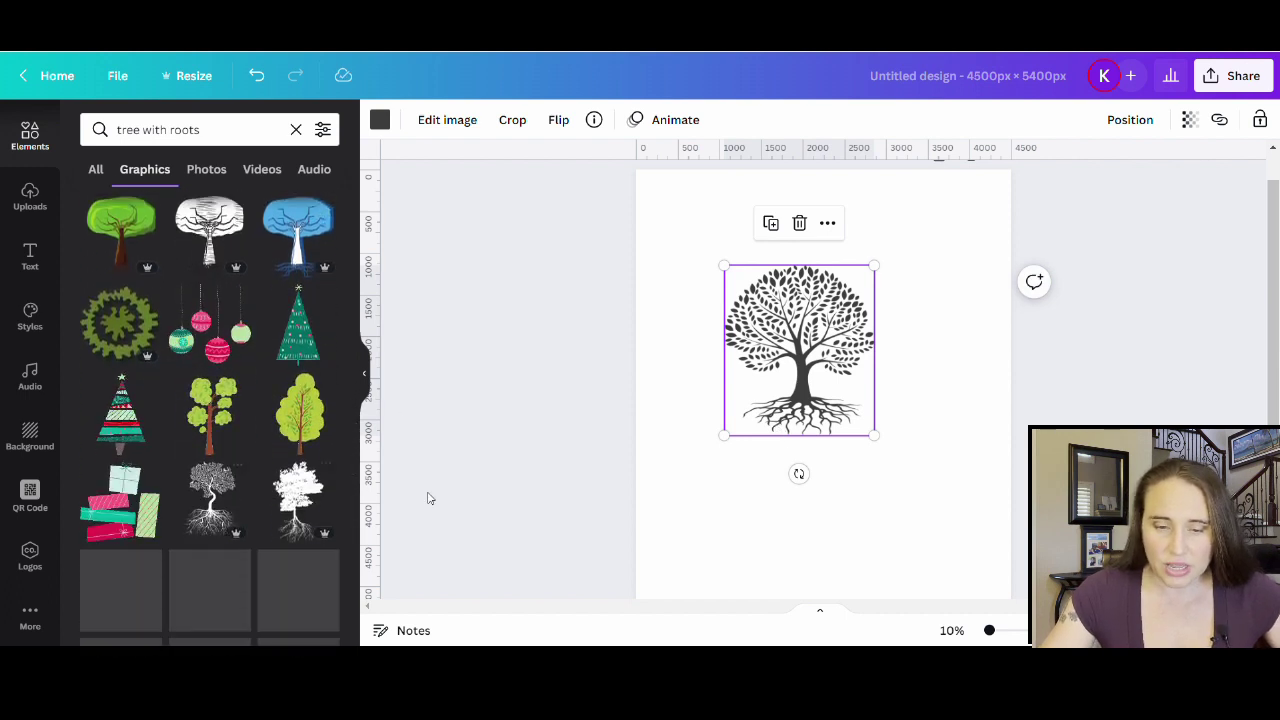
pyautogui.scroll(-8, 276, 428)
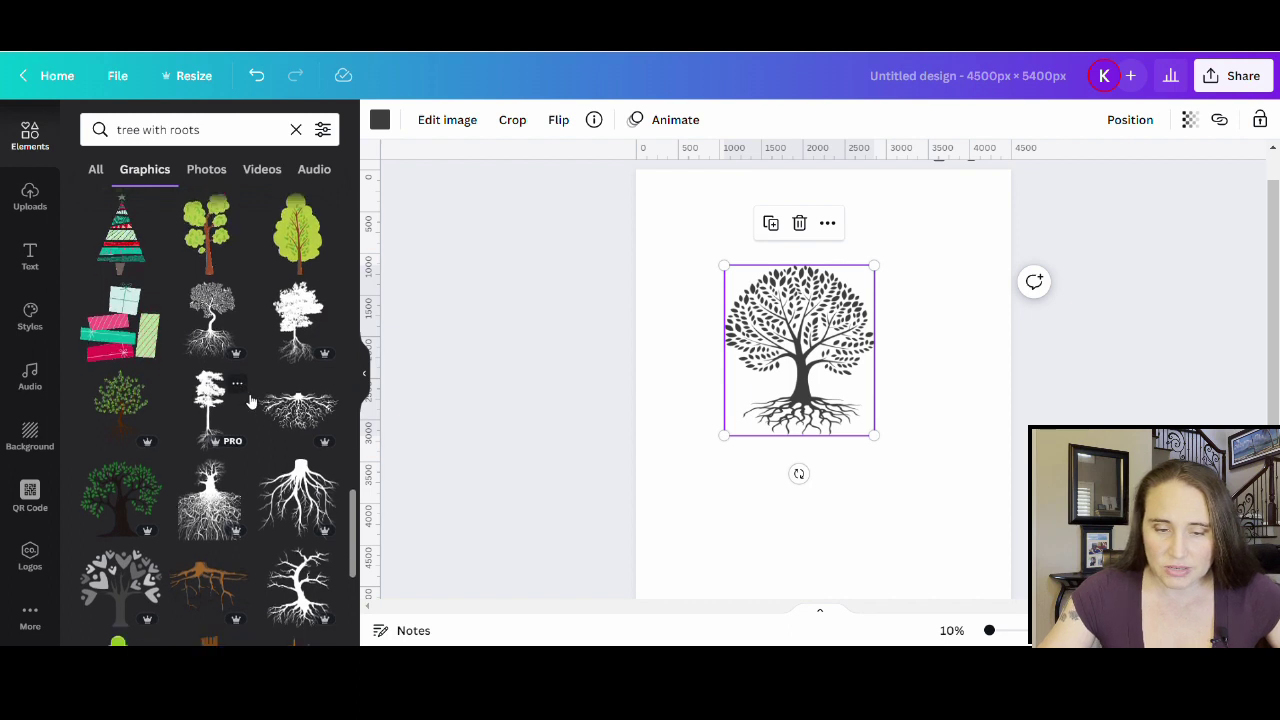
pyautogui.scroll(-6, 293, 497)
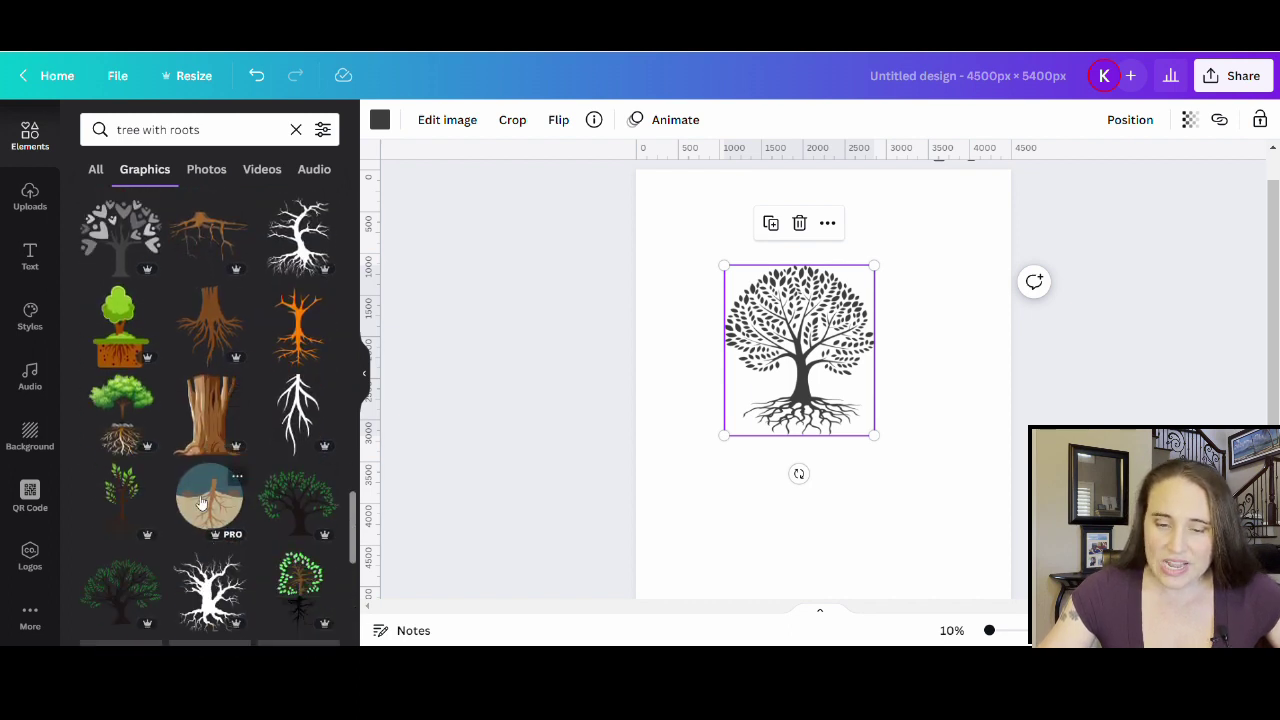
pyautogui.scroll(-6, 145, 443)
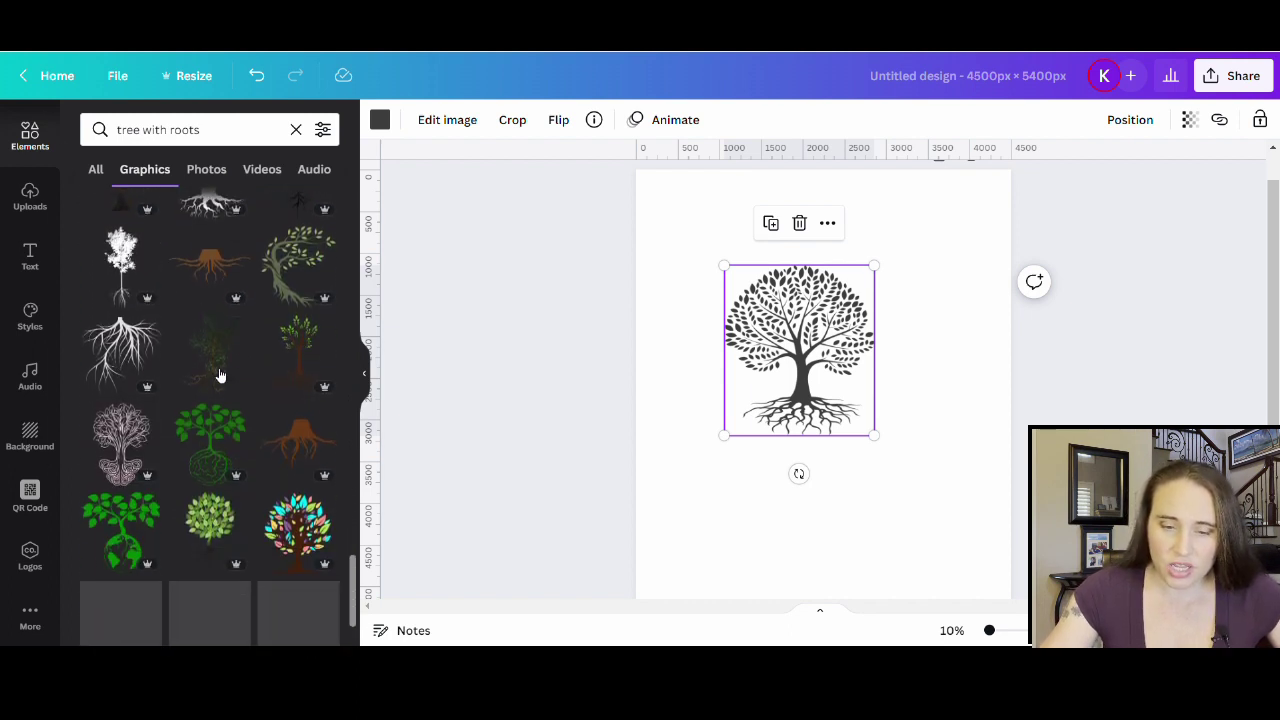
pyautogui.scroll(-6, 200, 322)
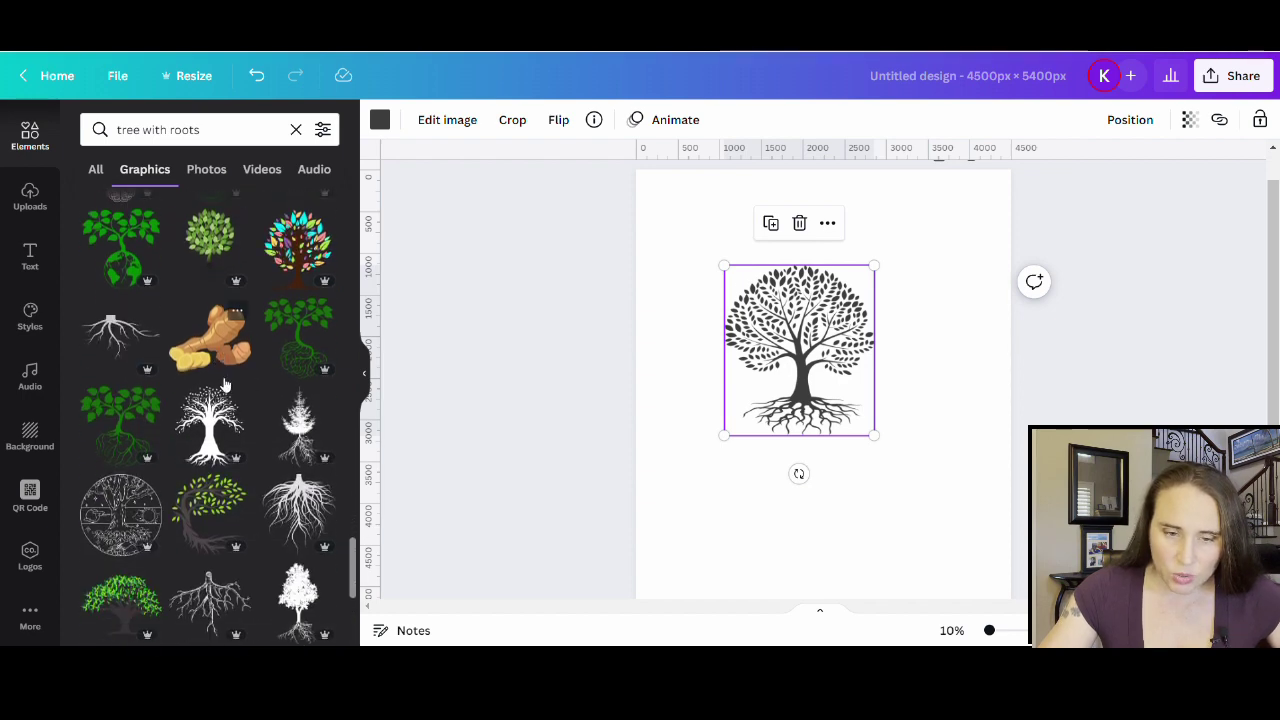
pyautogui.scroll(-5, 252, 375)
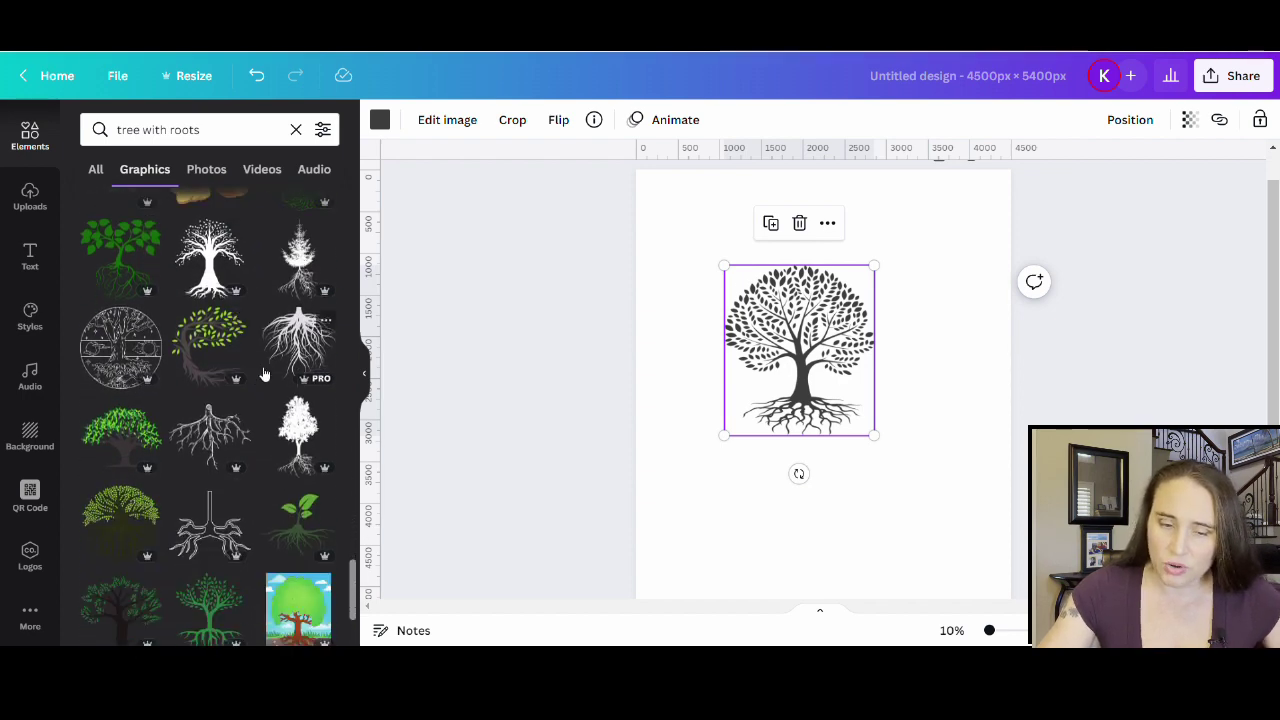
pyautogui.scroll(-3, 250, 375)
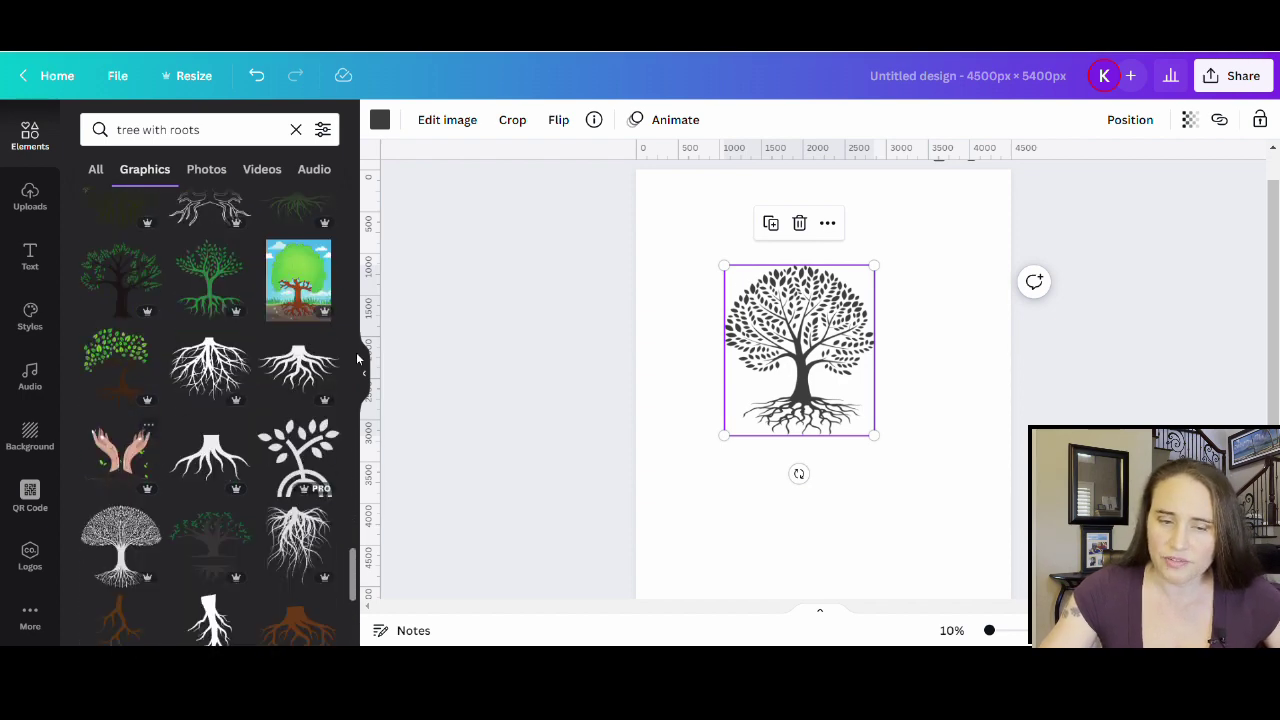
pyautogui.scroll(-2, 182, 508)
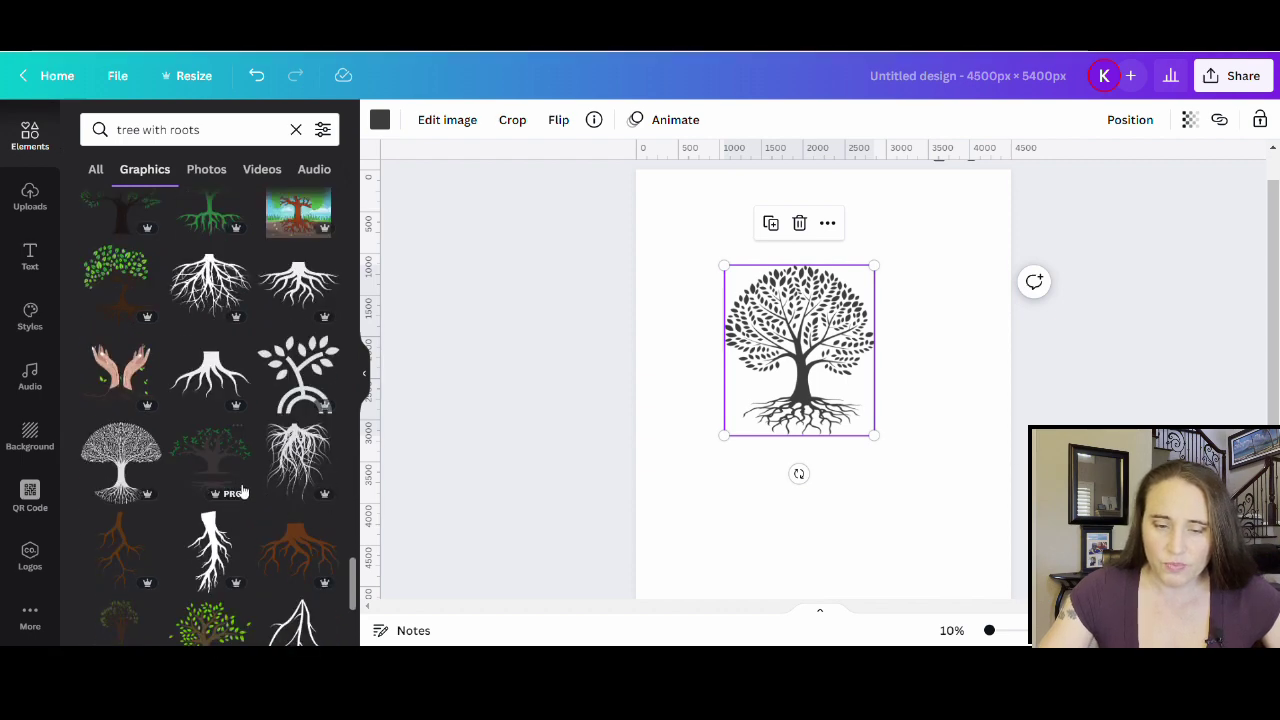
pyautogui.scroll(-4, 220, 490)
pyautogui.scroll(-3, 203, 468)
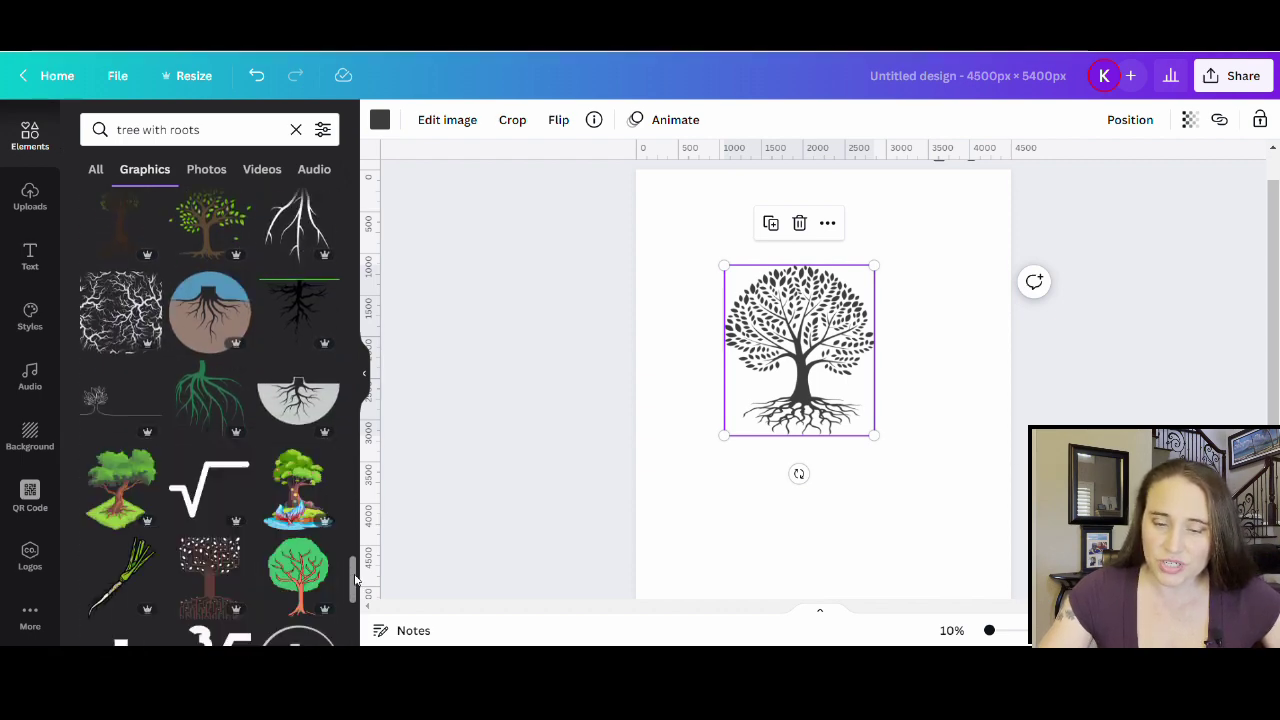
pyautogui.moveTo(357, 582); pyautogui.dragTo(352, 200)
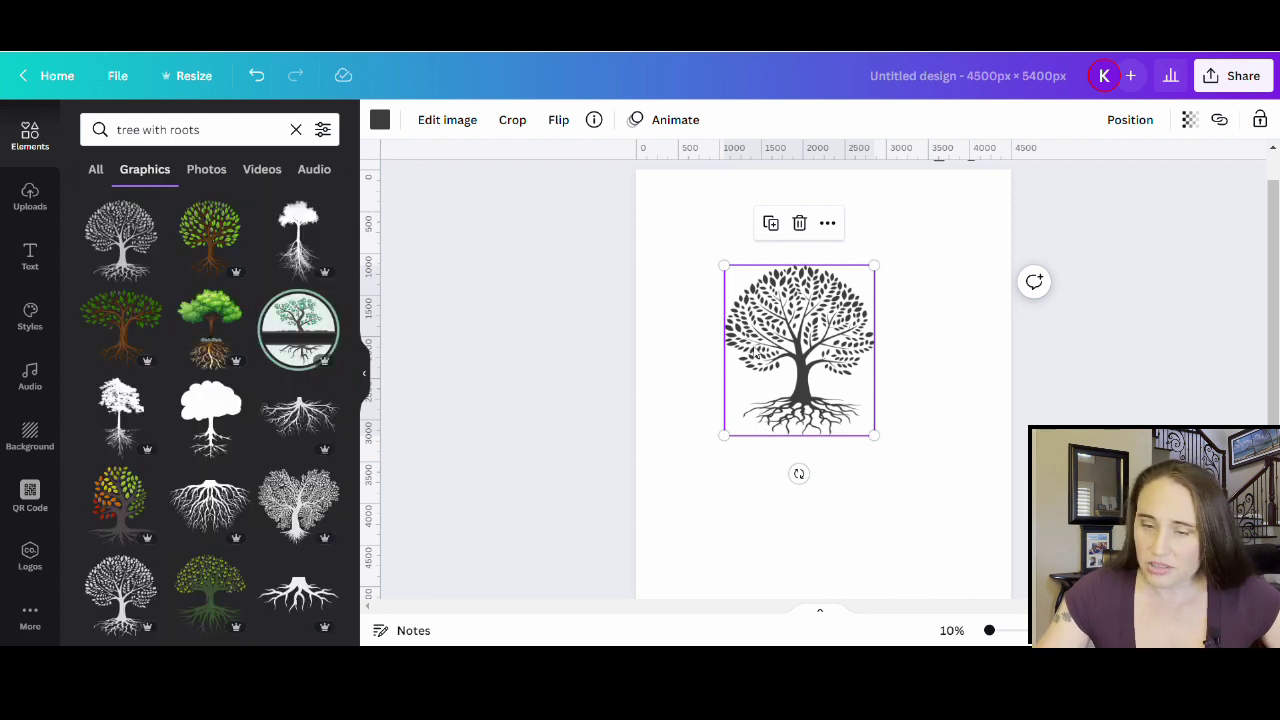
# Move the leafy tree further up the page and place the dense, wide-spreading black roots graphic directly below it.
pyautogui.moveTo(798, 339); pyautogui.dragTo(816, 293)
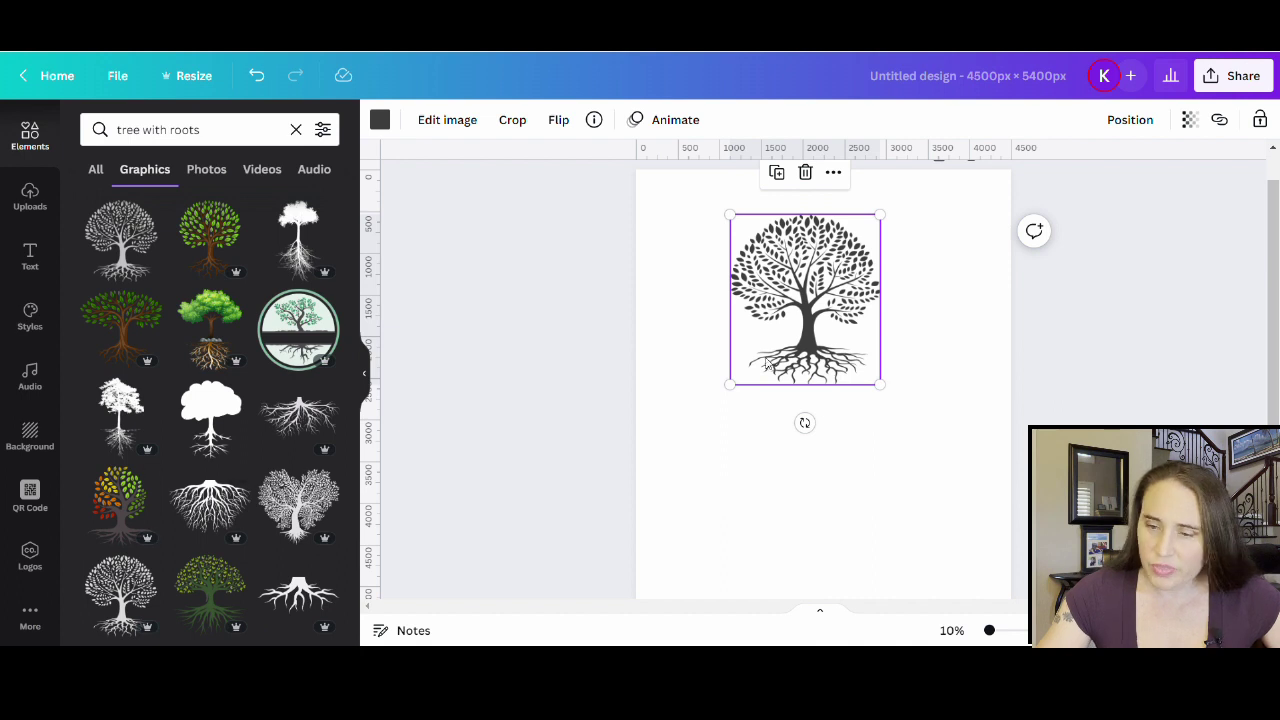
pyautogui.click(200, 517)
pyautogui.moveTo(838, 455); pyautogui.dragTo(820, 520)
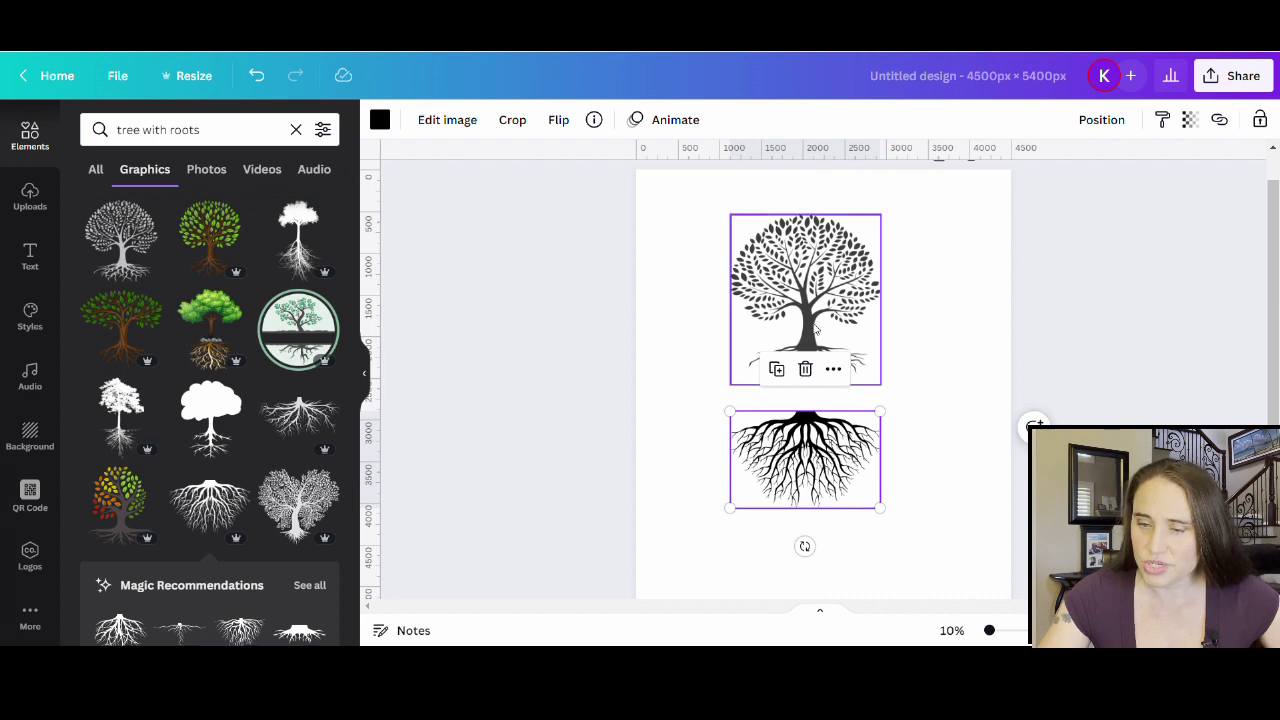
pyautogui.click(366, 382)
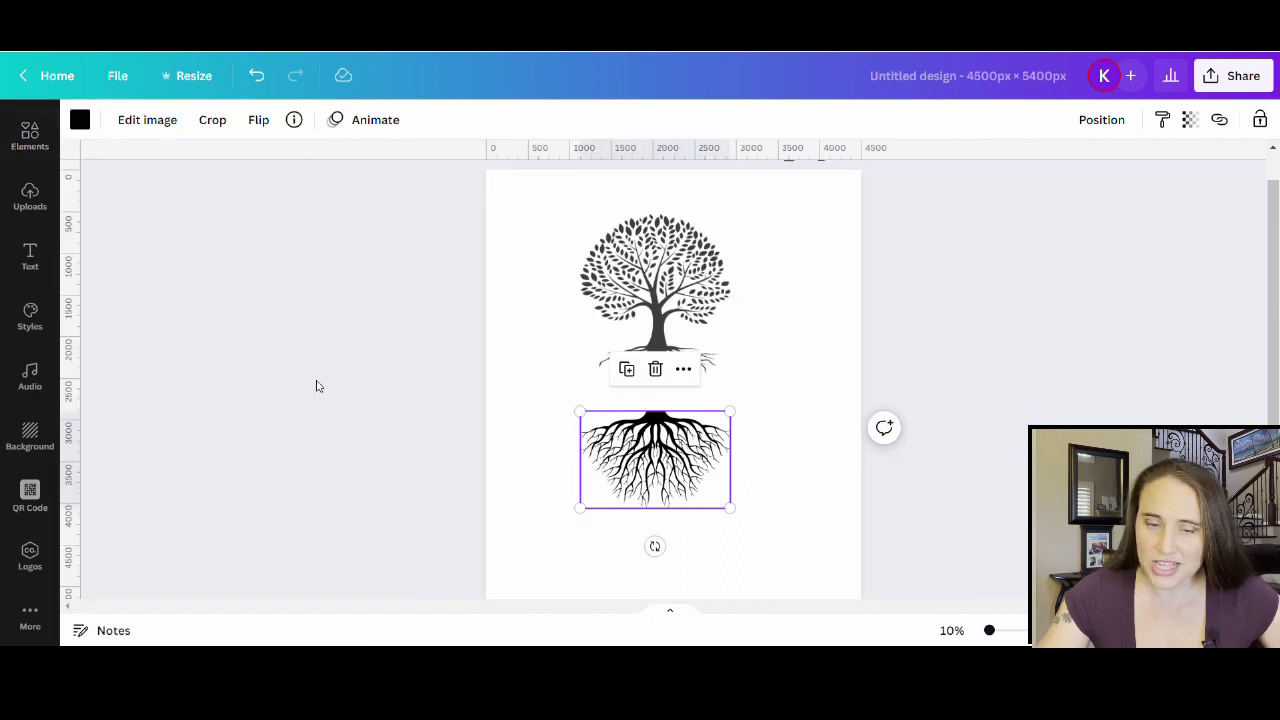
# Crop the leafy tree from below so that only the crown and trunk remain, without its own roots.
pyautogui.click(913, 385)
pyautogui.click(700, 380)
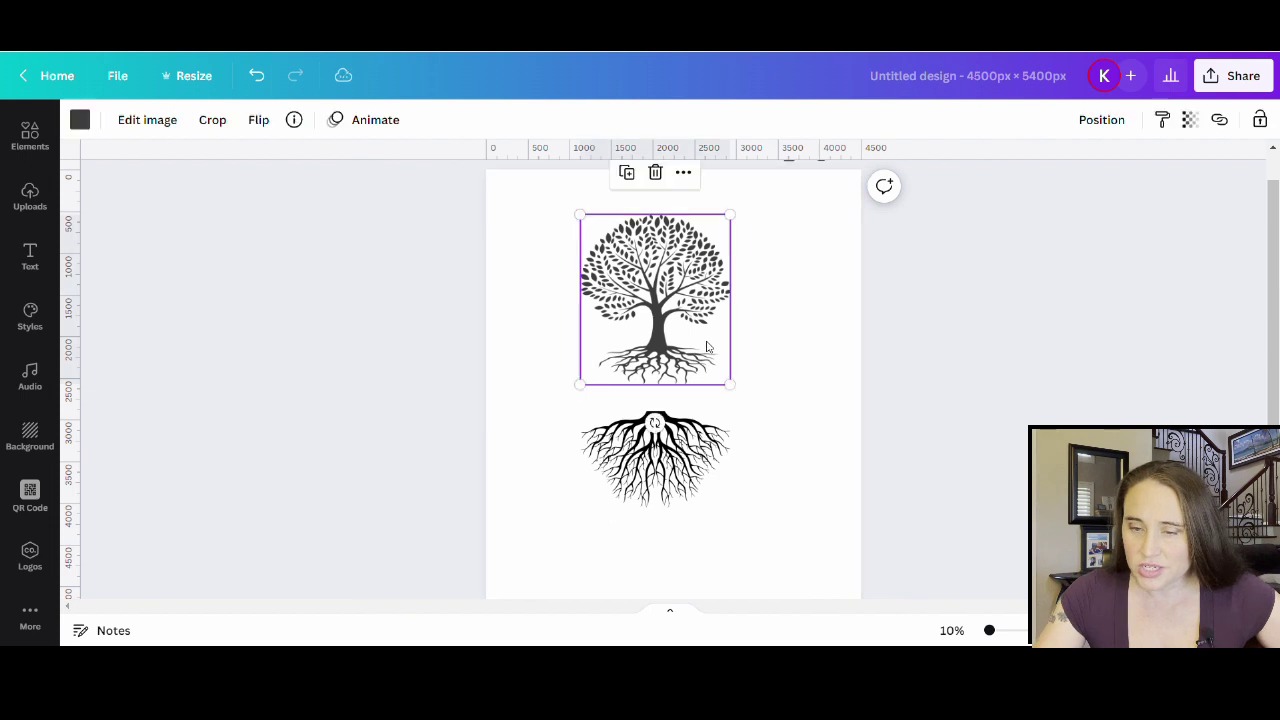
pyautogui.doubleClick(675, 311)
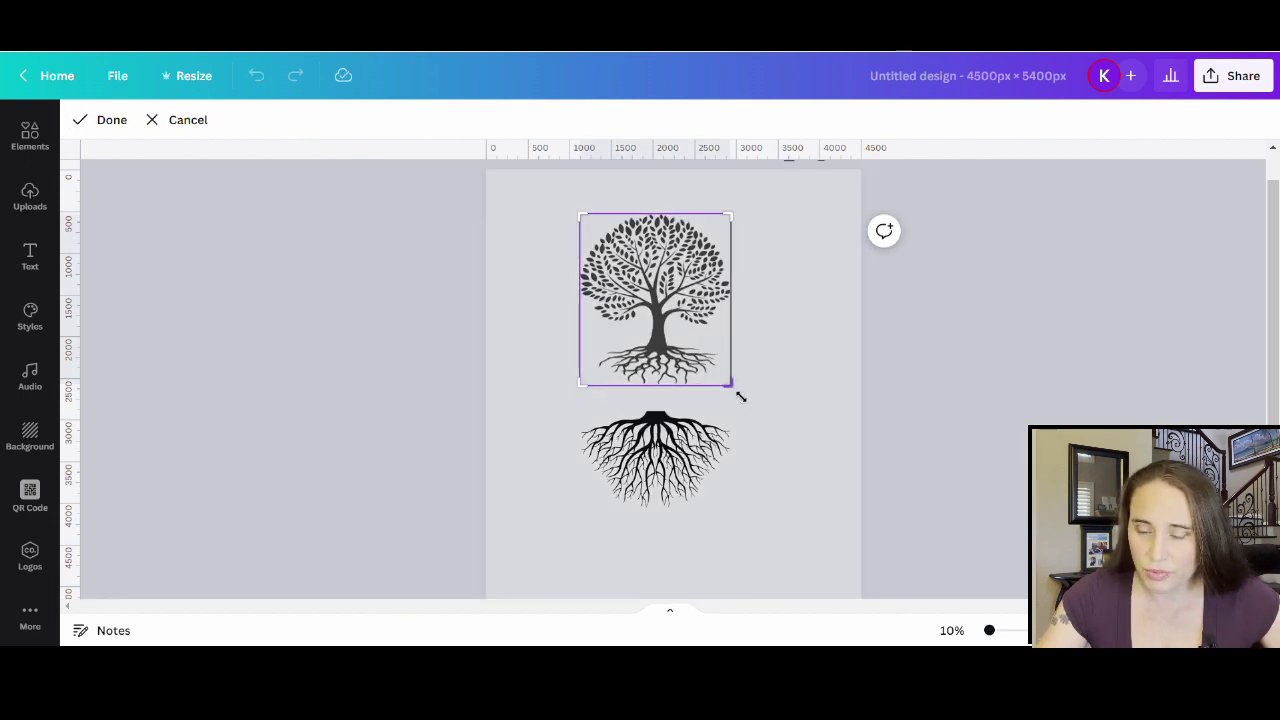
pyautogui.moveTo(740, 397); pyautogui.dragTo(744, 354)
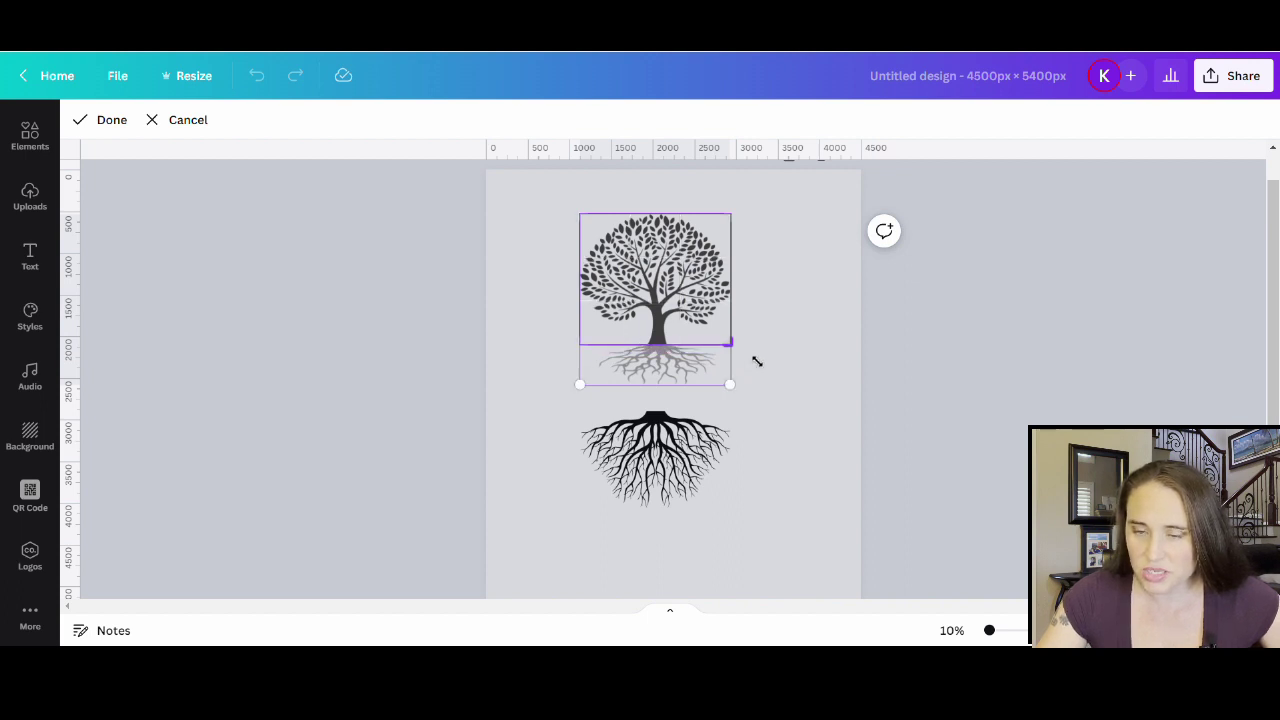
pyautogui.click(786, 387)
pyautogui.click(771, 457)
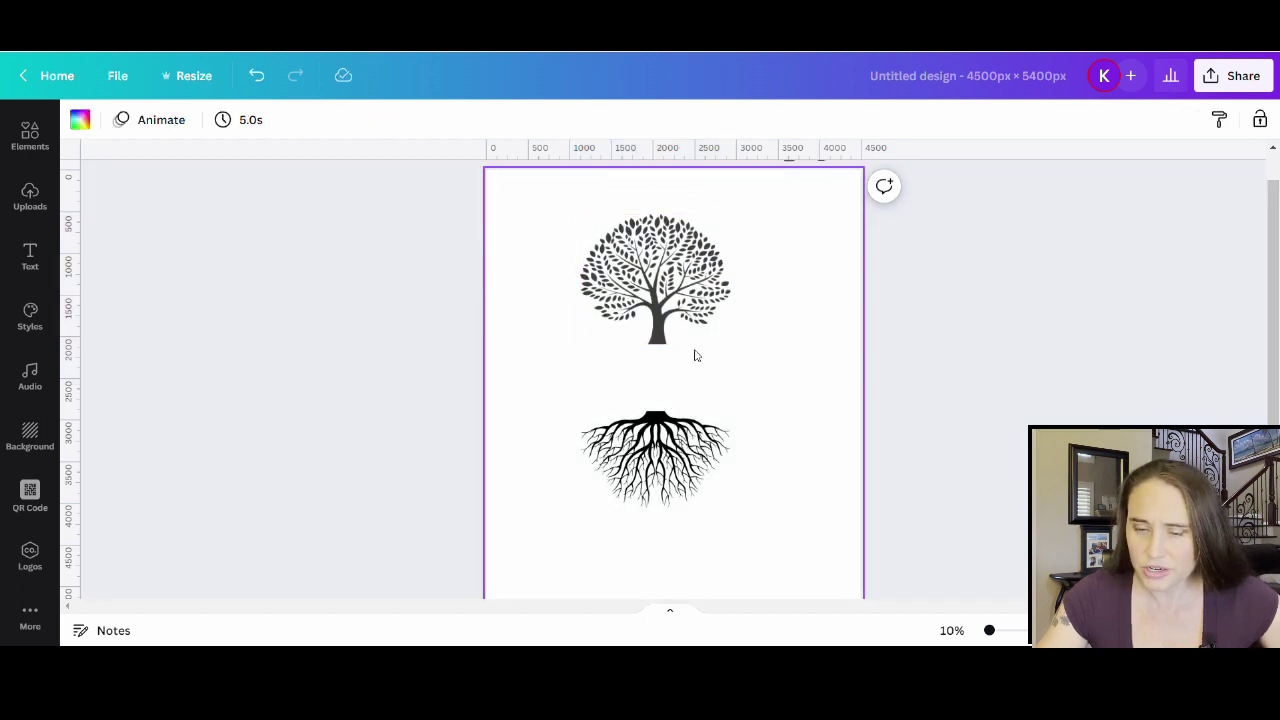
# Enlarge the cropped tree to about 3600 px wide and position it centrally across the upper part of the page.
pyautogui.moveTo(680, 311); pyautogui.dragTo(651, 293)
pyautogui.moveTo(706, 334); pyautogui.dragTo(866, 448)
pyautogui.moveTo(786, 366); pyautogui.dragTo(758, 347)
pyautogui.click(1008, 414)
# Move the roots graphic under the trunk and enlarge it to about 3400 px wide, nearly matching the crown's width.
pyautogui.click(667, 483)
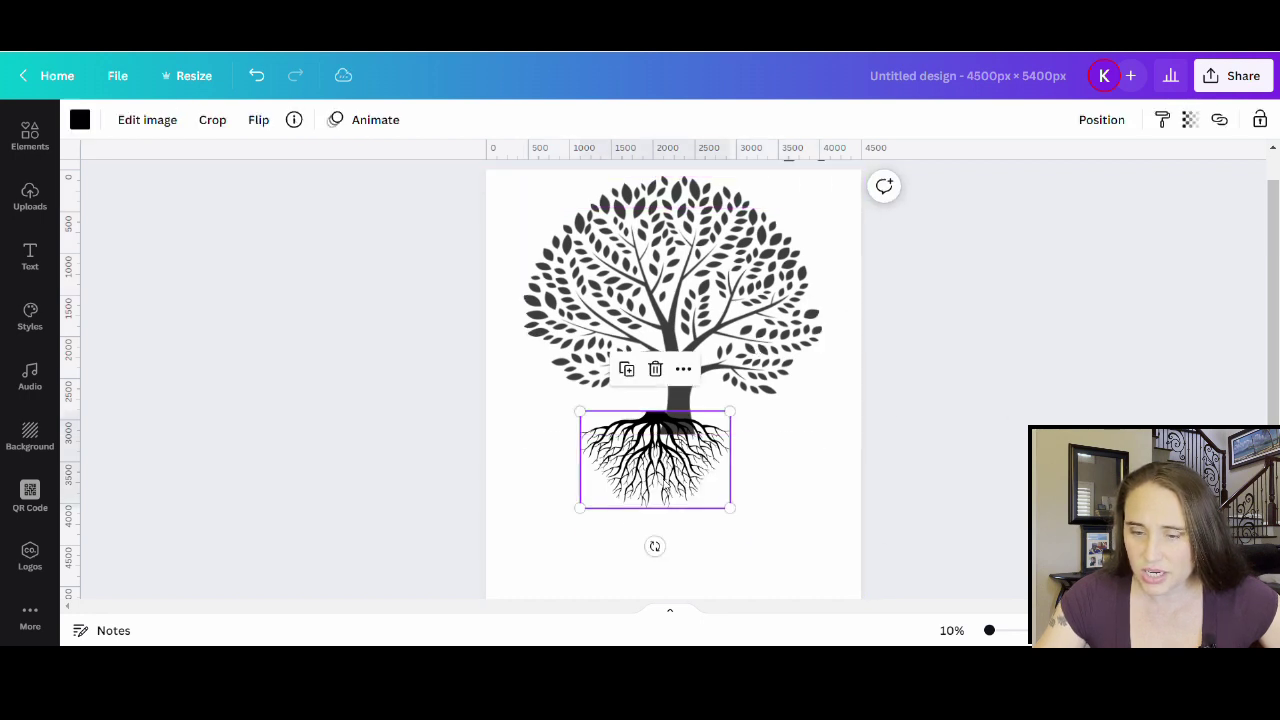
pyautogui.moveTo(667, 483); pyautogui.dragTo(695, 496)
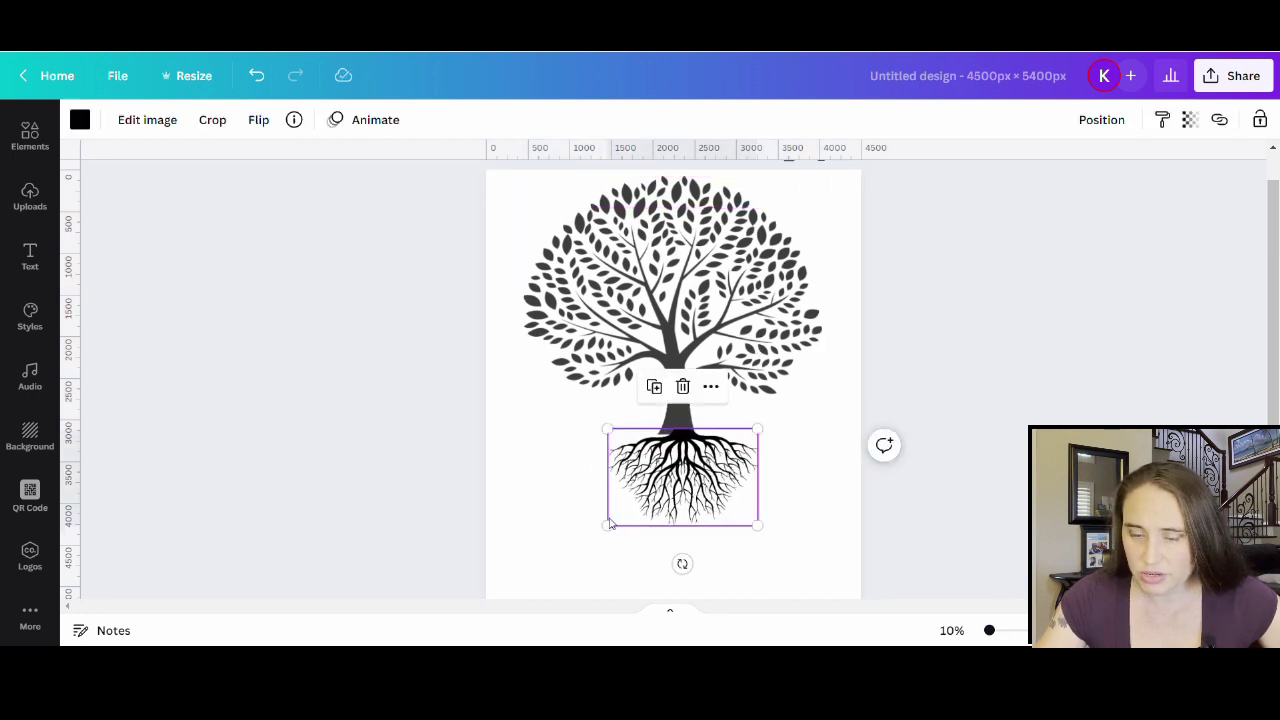
pyautogui.moveTo(608, 526); pyautogui.dragTo(552, 592)
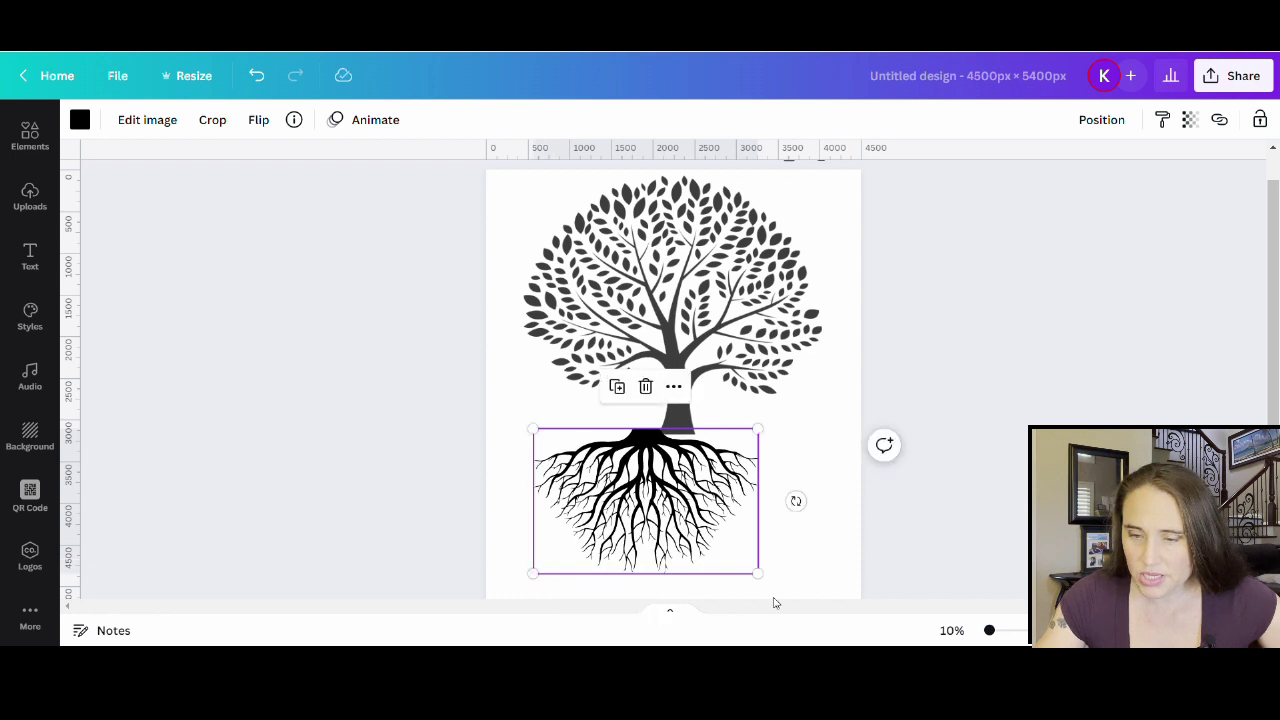
pyautogui.moveTo(758, 575); pyautogui.dragTo(817, 620)
pyautogui.click(977, 563)
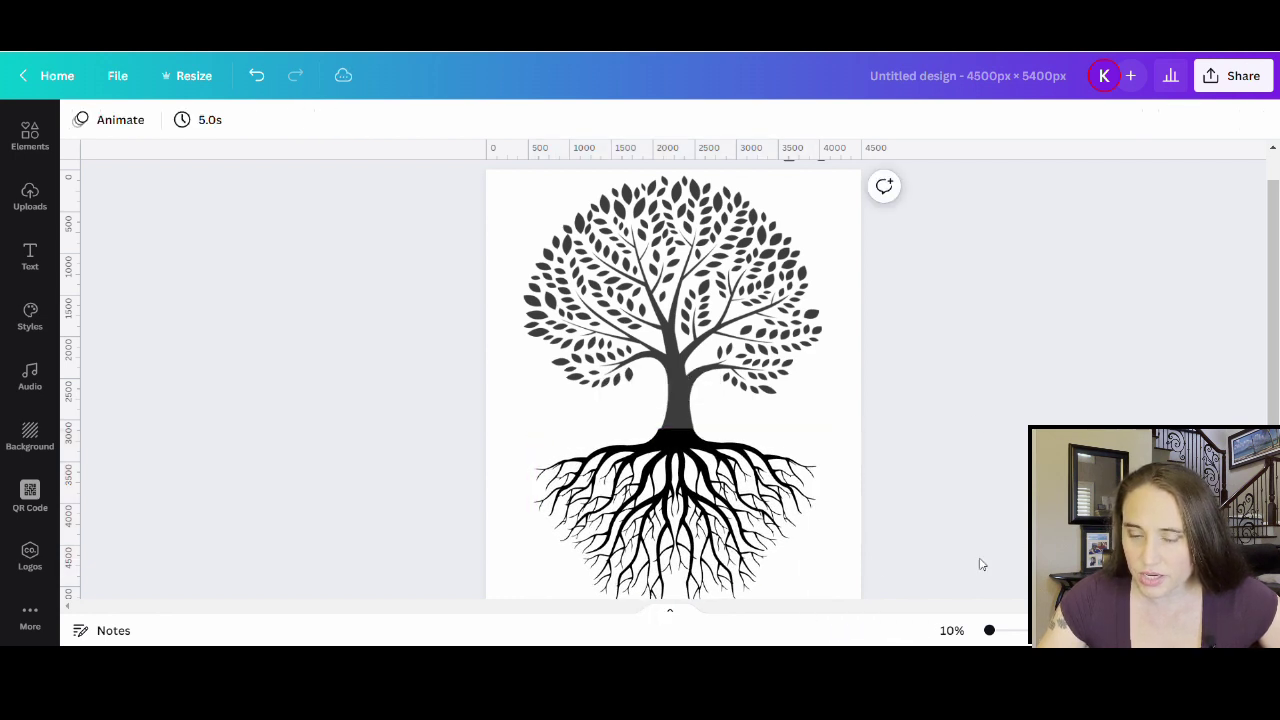
pyautogui.moveTo(680, 485); pyautogui.dragTo(686, 487)
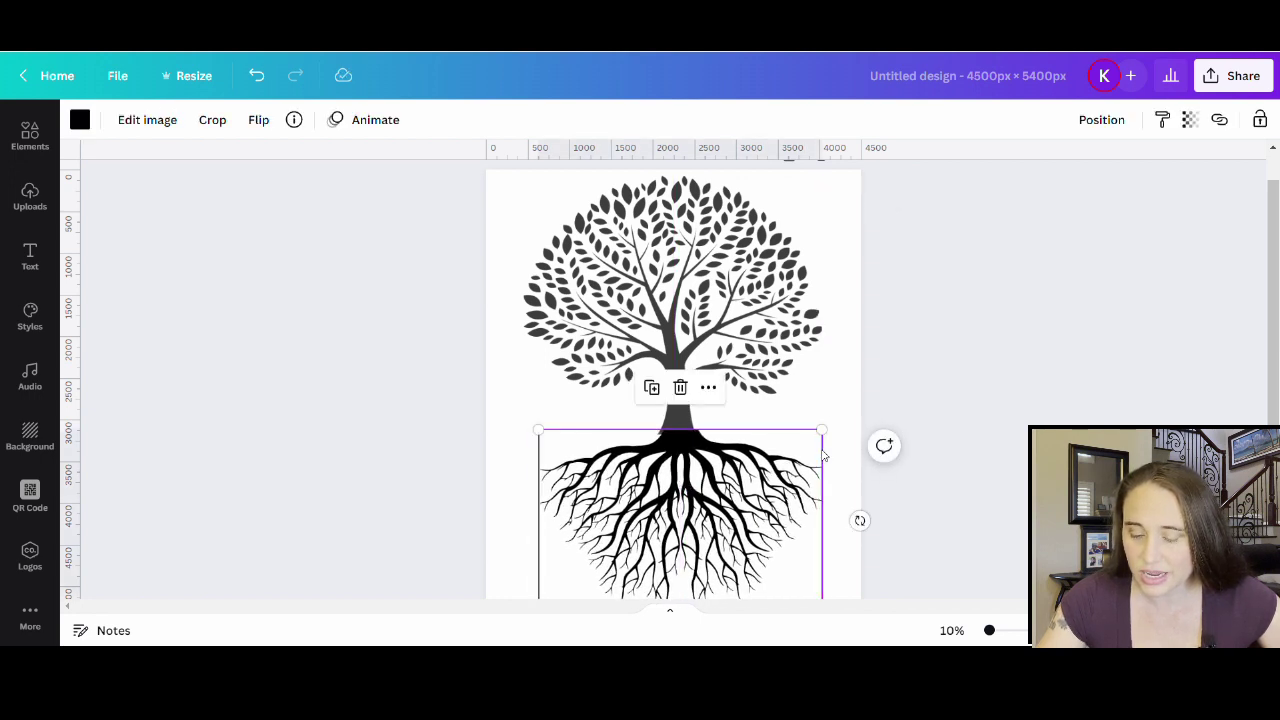
pyautogui.click(1105, 386)
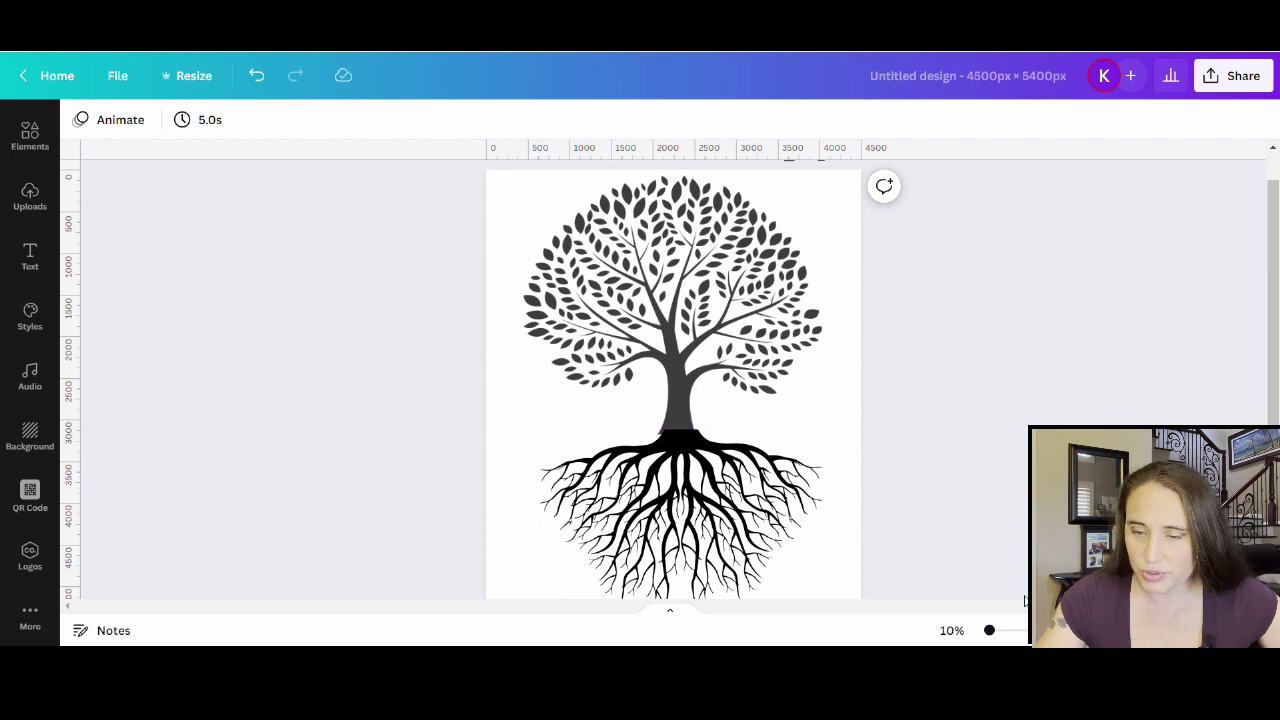
# Shift the roots graphic slightly left and down to line its base up with the foot of the trunk.
pyautogui.click(1004, 631)
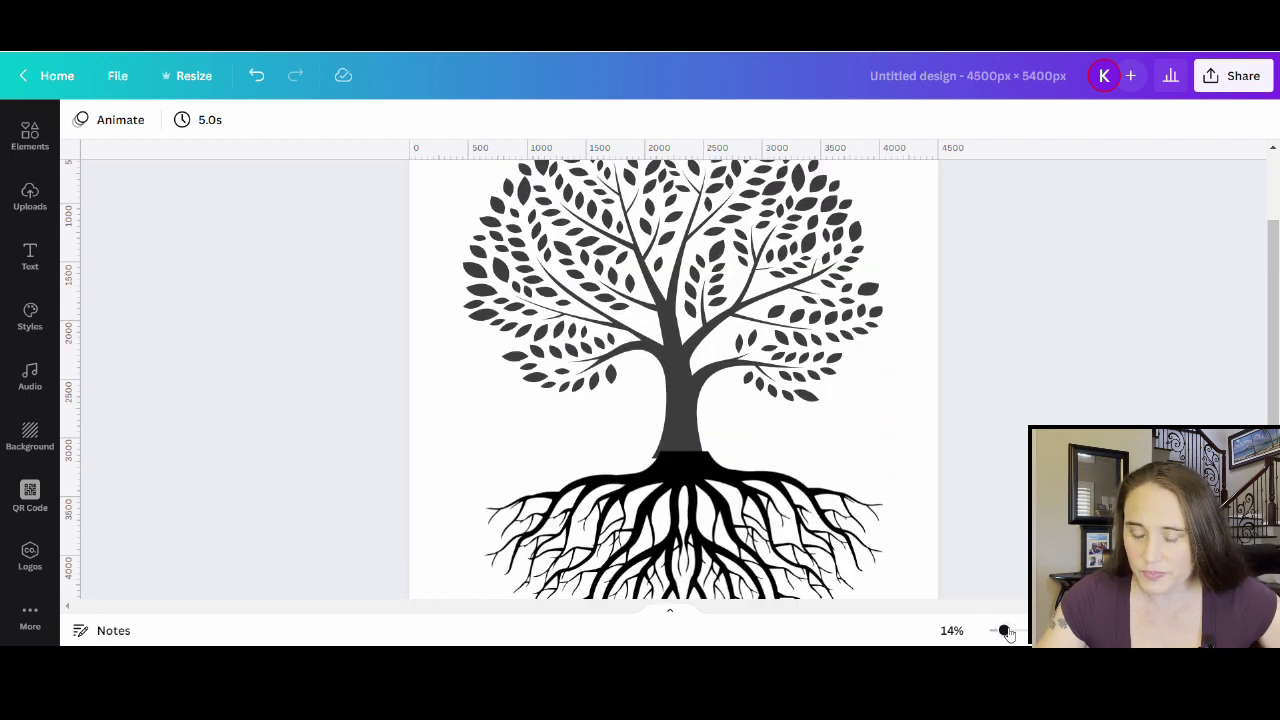
pyautogui.moveTo(740, 540); pyautogui.dragTo(783, 528)
pyautogui.press('Escape')
pyautogui.press('Escape')
pyautogui.click(775, 490)
pyautogui.press('Escape')
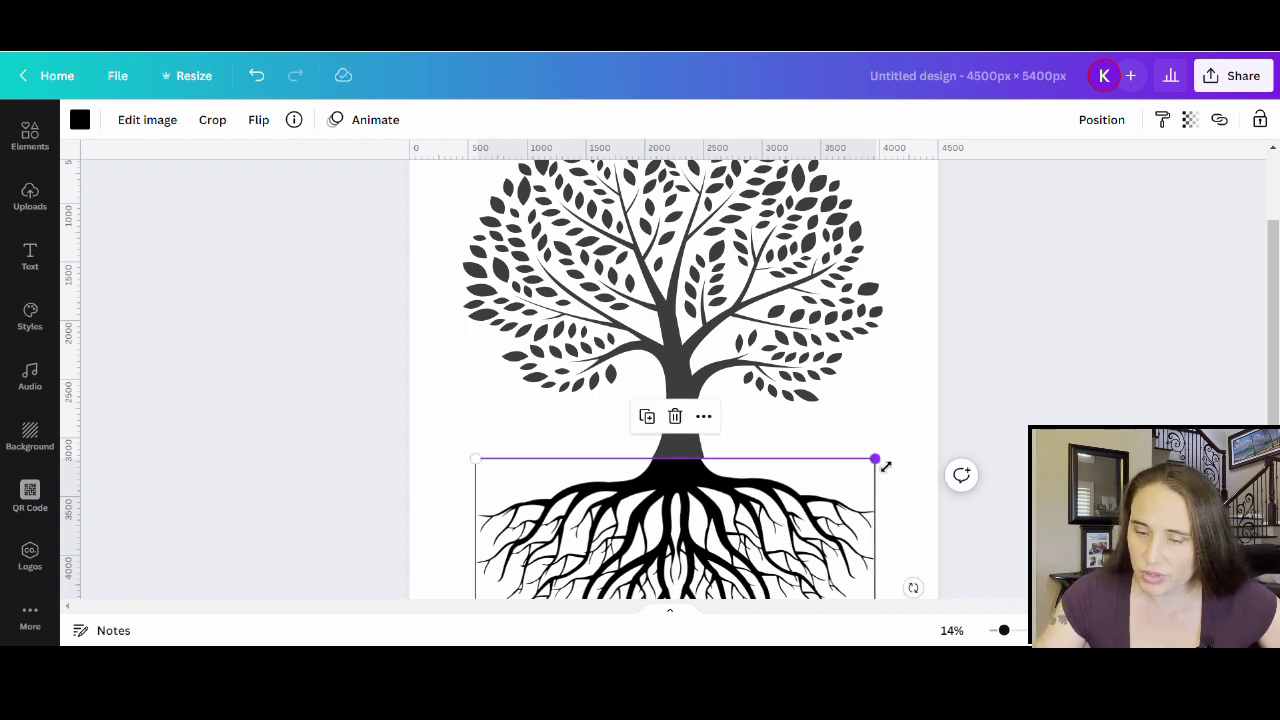
# Enlarge the roots graphic slightly to match the trunk's width and nudge it left for a clean join.
pyautogui.moveTo(885, 466); pyautogui.dragTo(890, 466)
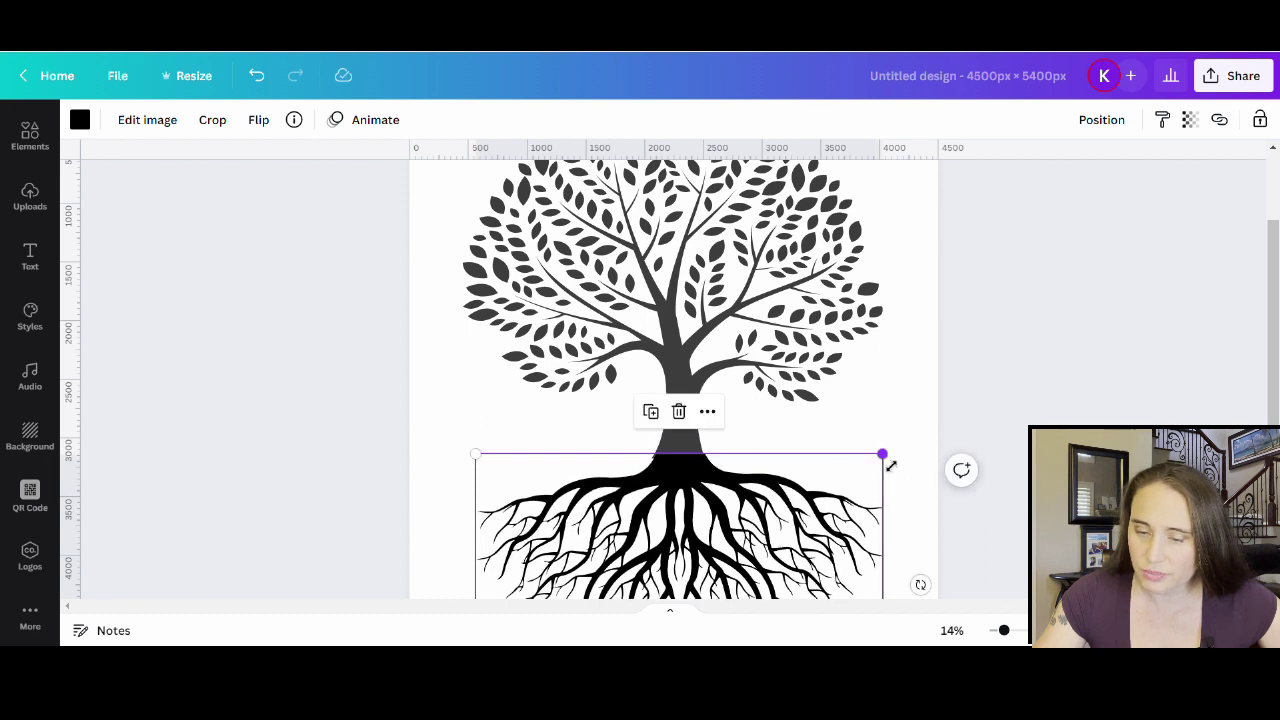
pyautogui.click(911, 417)
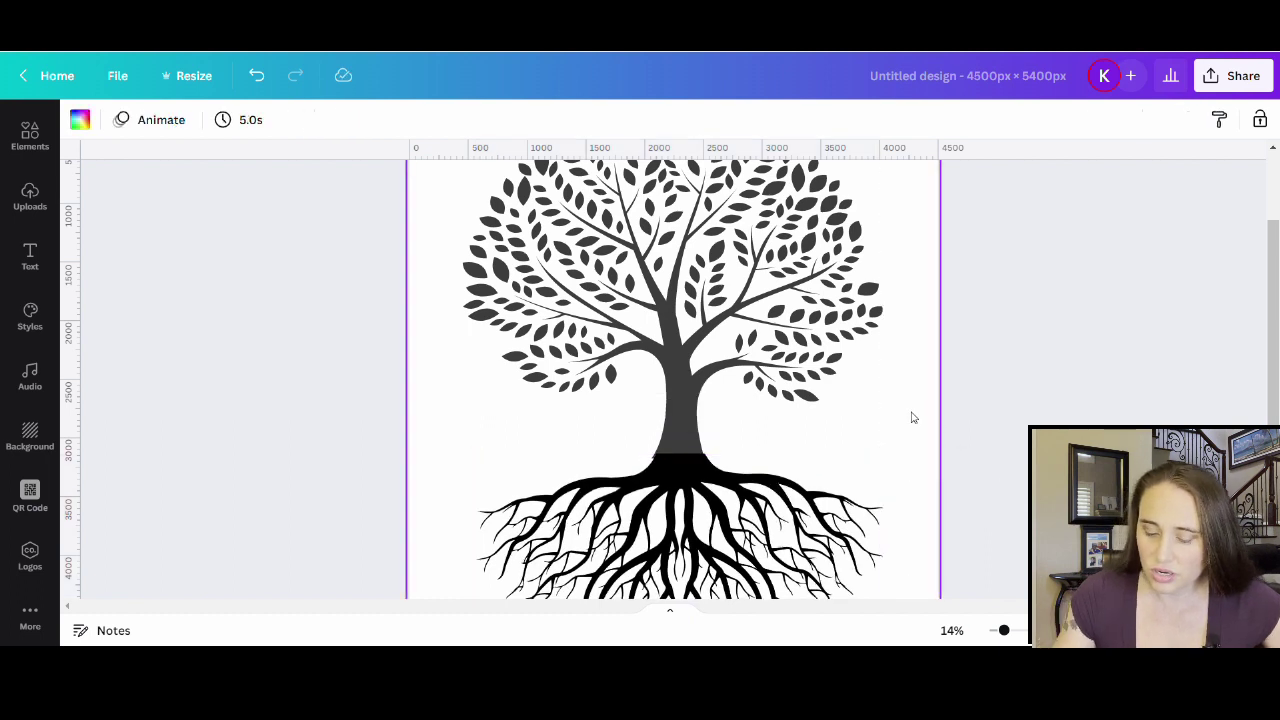
pyautogui.click(752, 588)
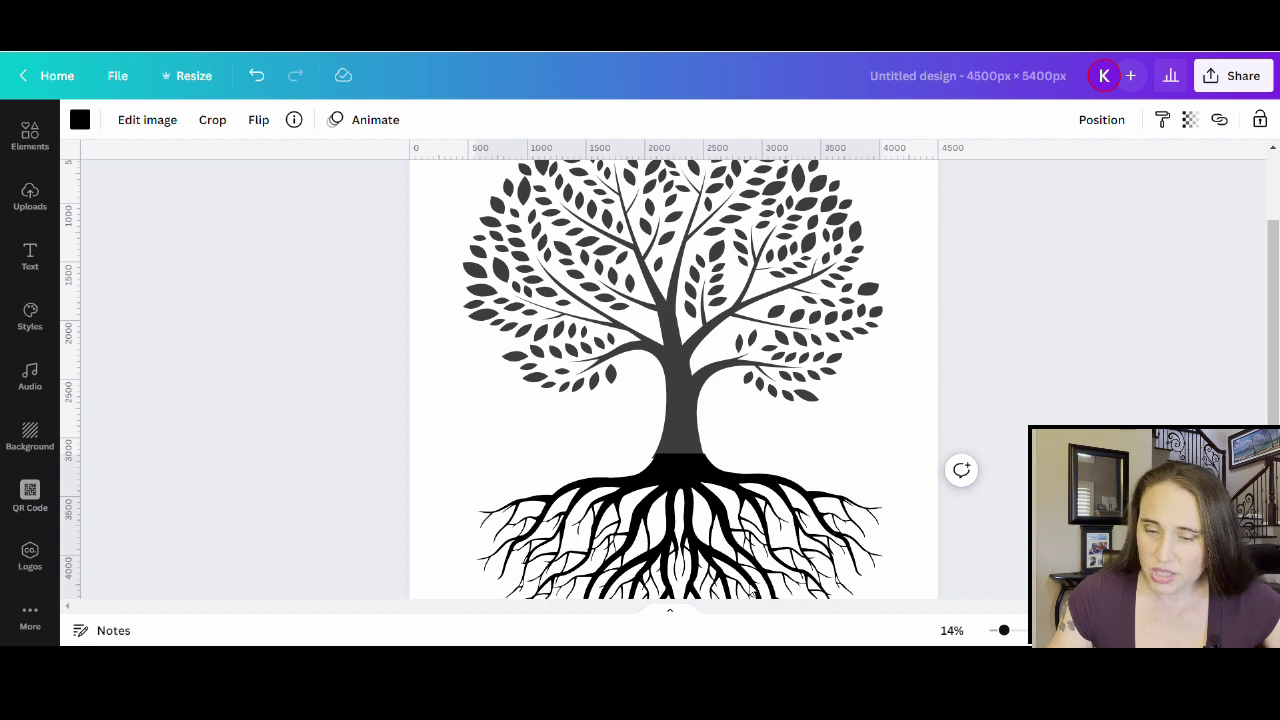
pyautogui.moveTo(752, 588); pyautogui.dragTo(752, 587)
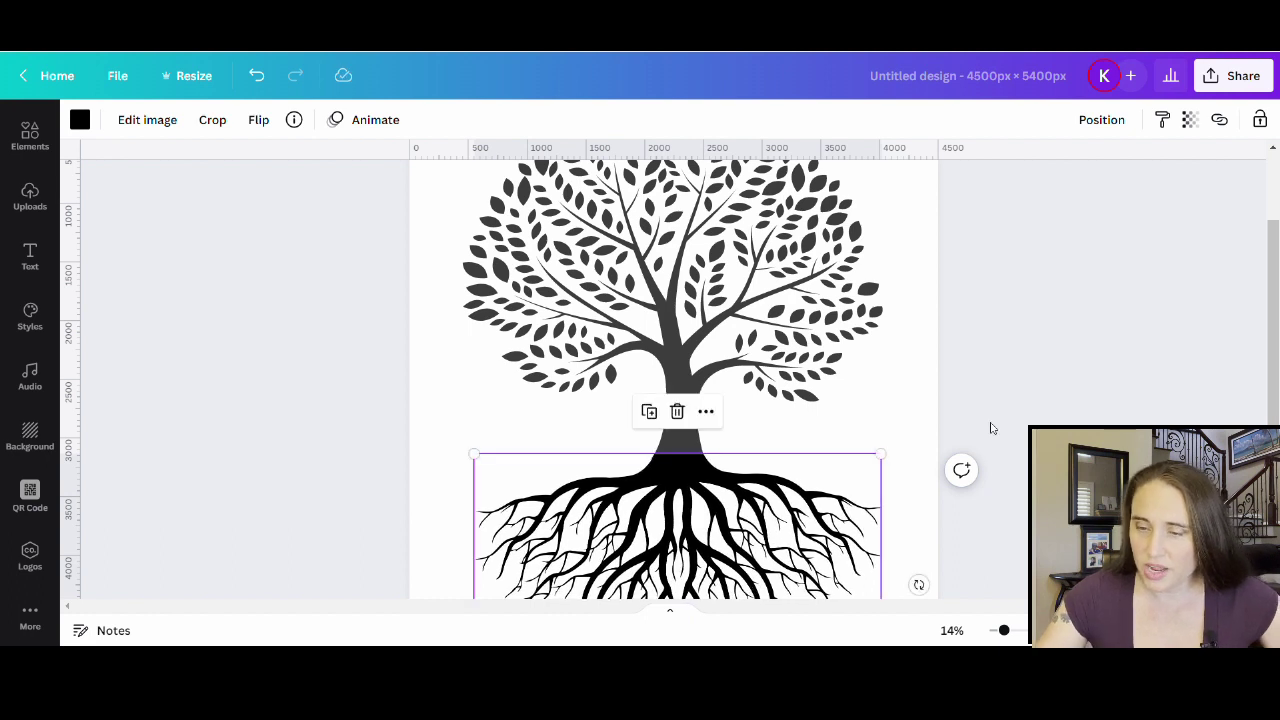
pyautogui.click(929, 392)
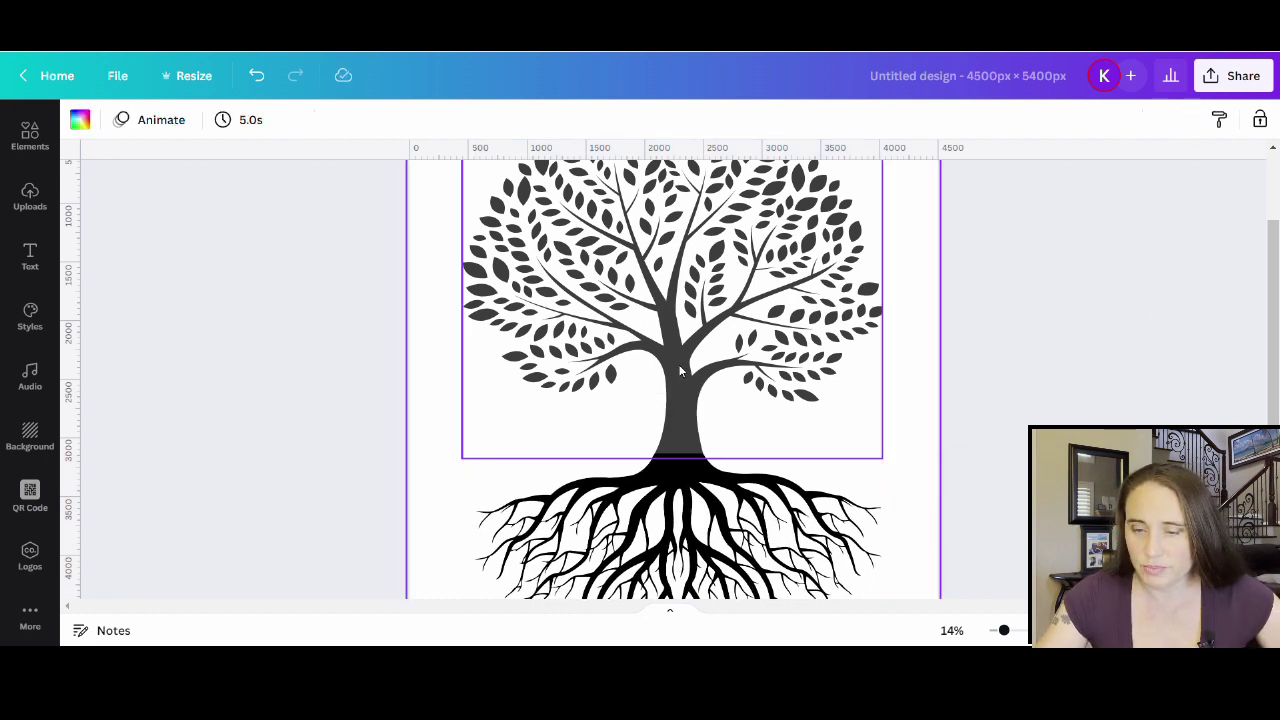
# Check the join between trunk and roots and how the combined tree fits on the whole page.
pyautogui.scroll(-3, 913, 573)
pyautogui.scroll(3, 913, 573)
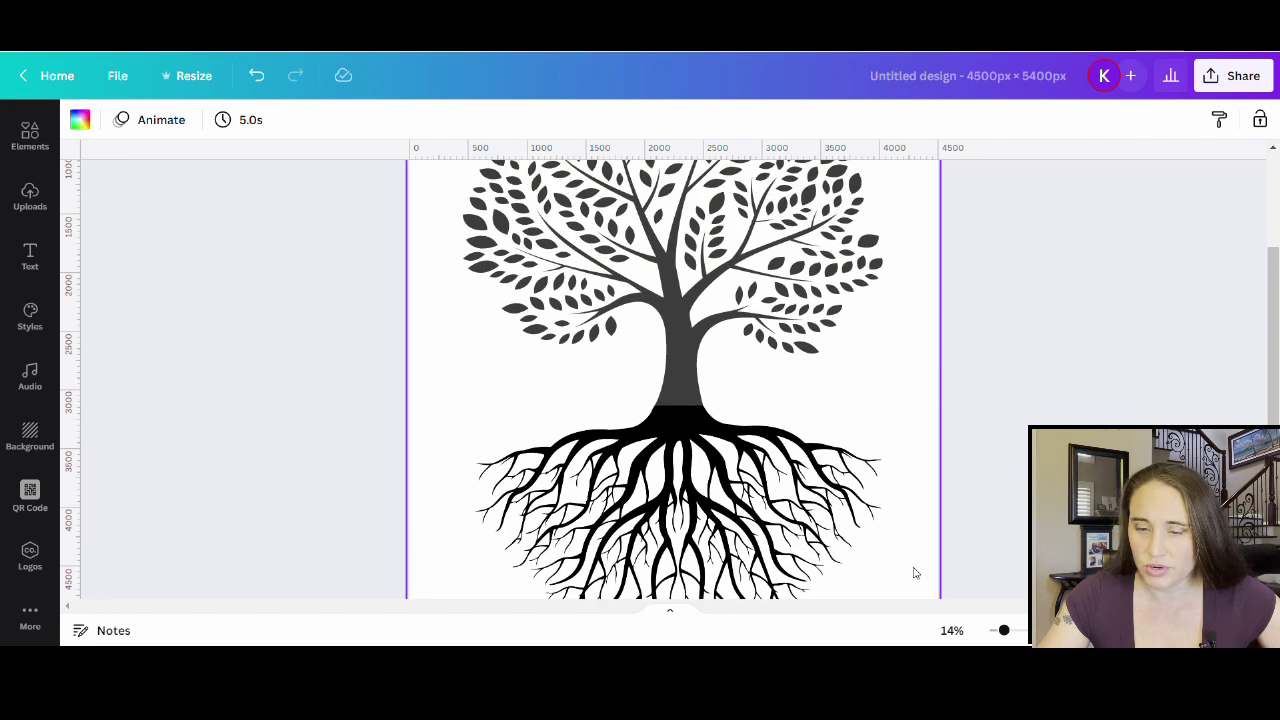
pyautogui.scroll(-4, 946, 371)
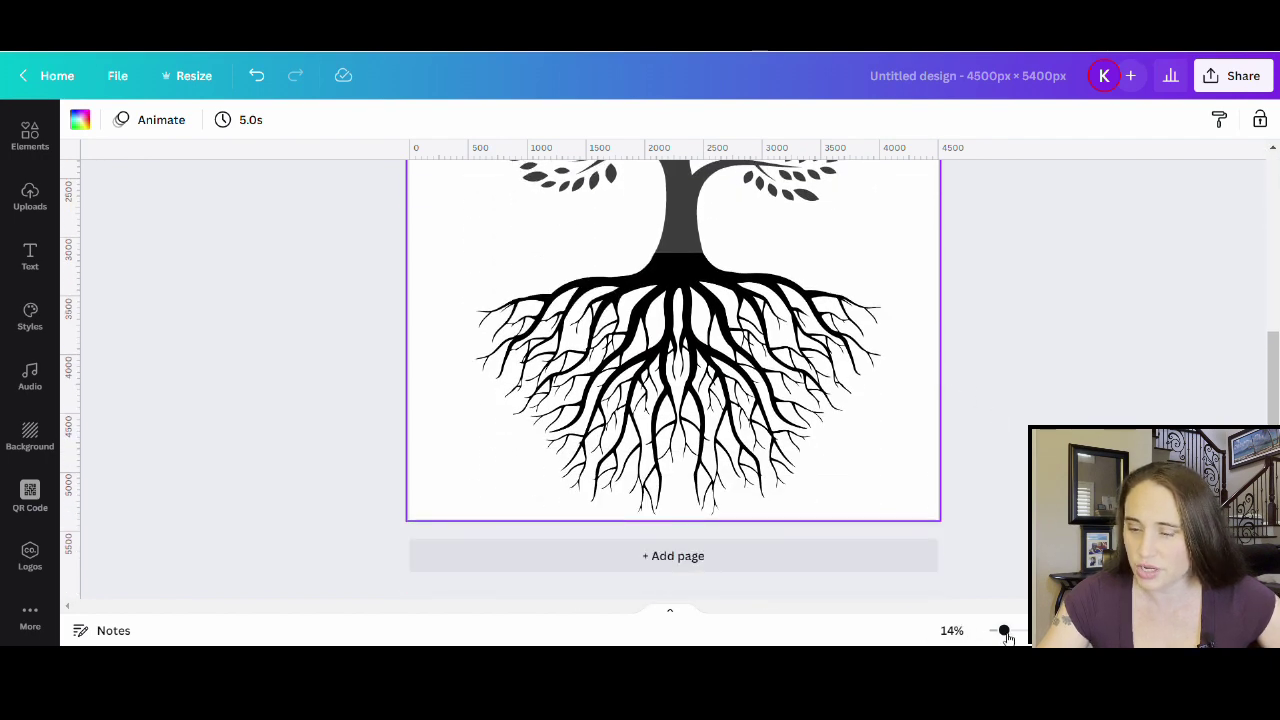
pyautogui.moveTo(1006, 636); pyautogui.dragTo(990, 637)
pyautogui.scroll(3, 989, 480)
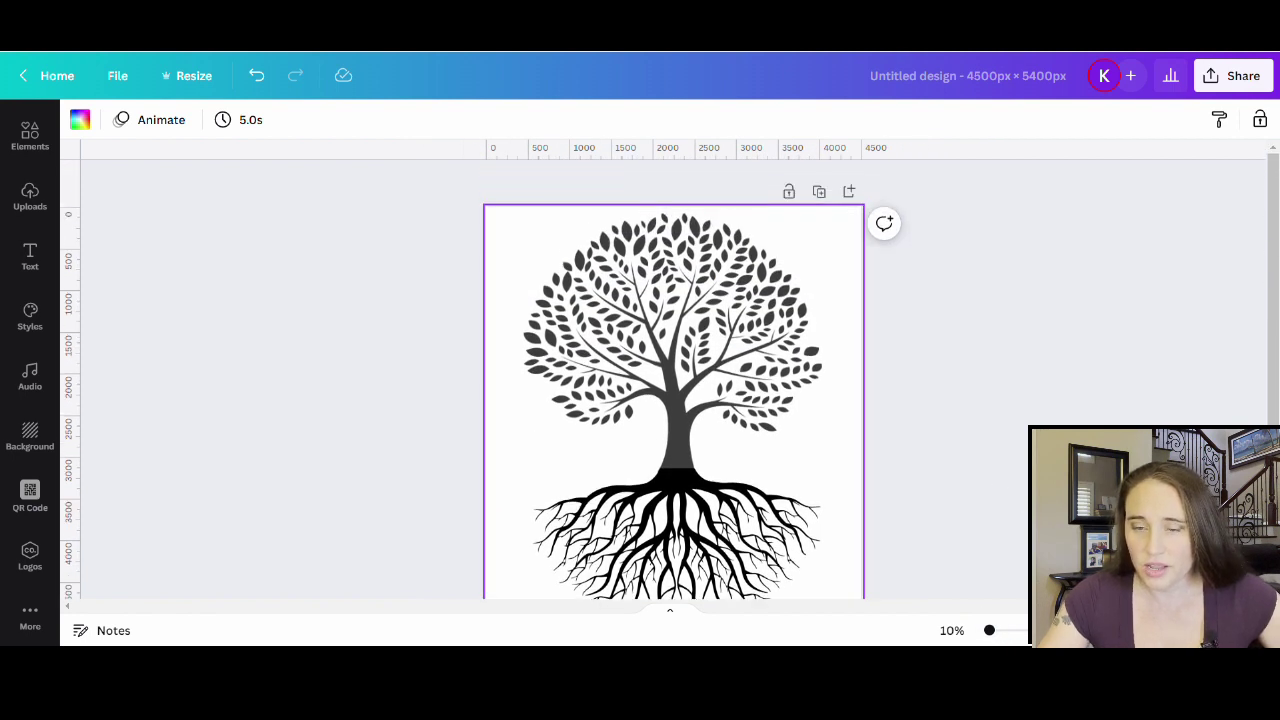
pyautogui.scroll(-2, 966, 352)
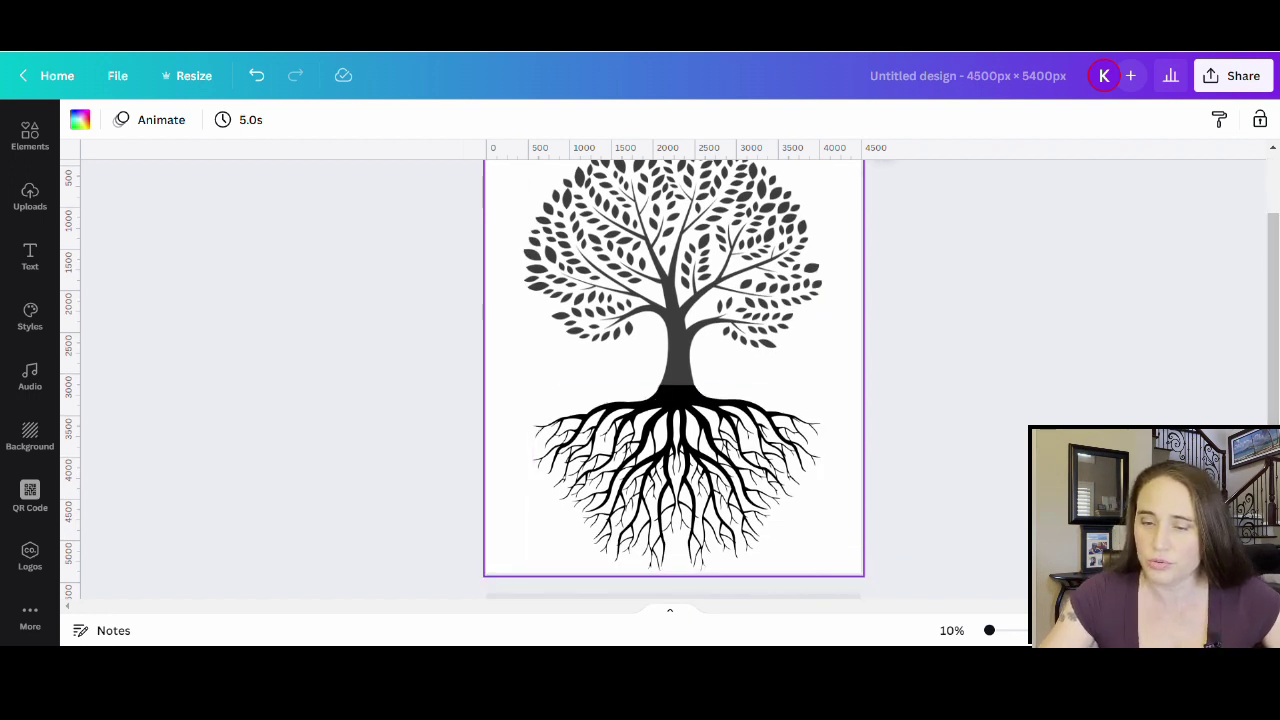
# Rename the design as "tree with roots".
pyautogui.scroll(2, 1034, 383)
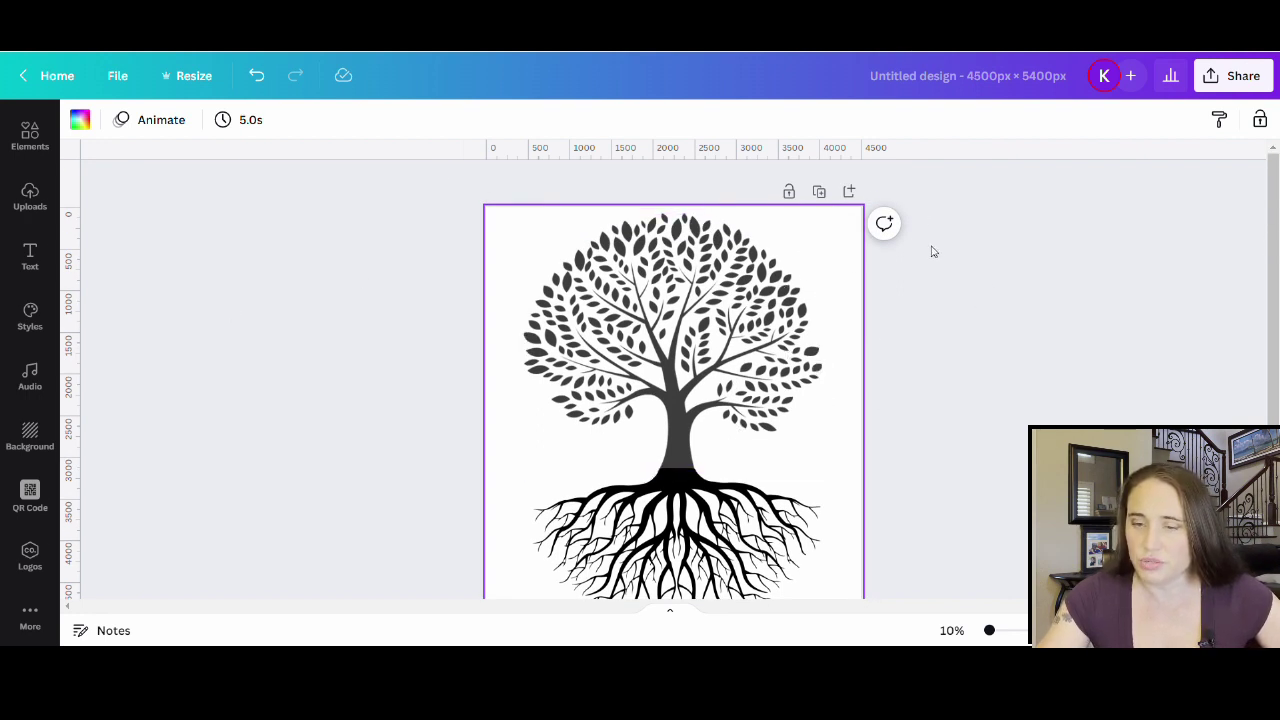
pyautogui.scroll(-3, 940, 300)
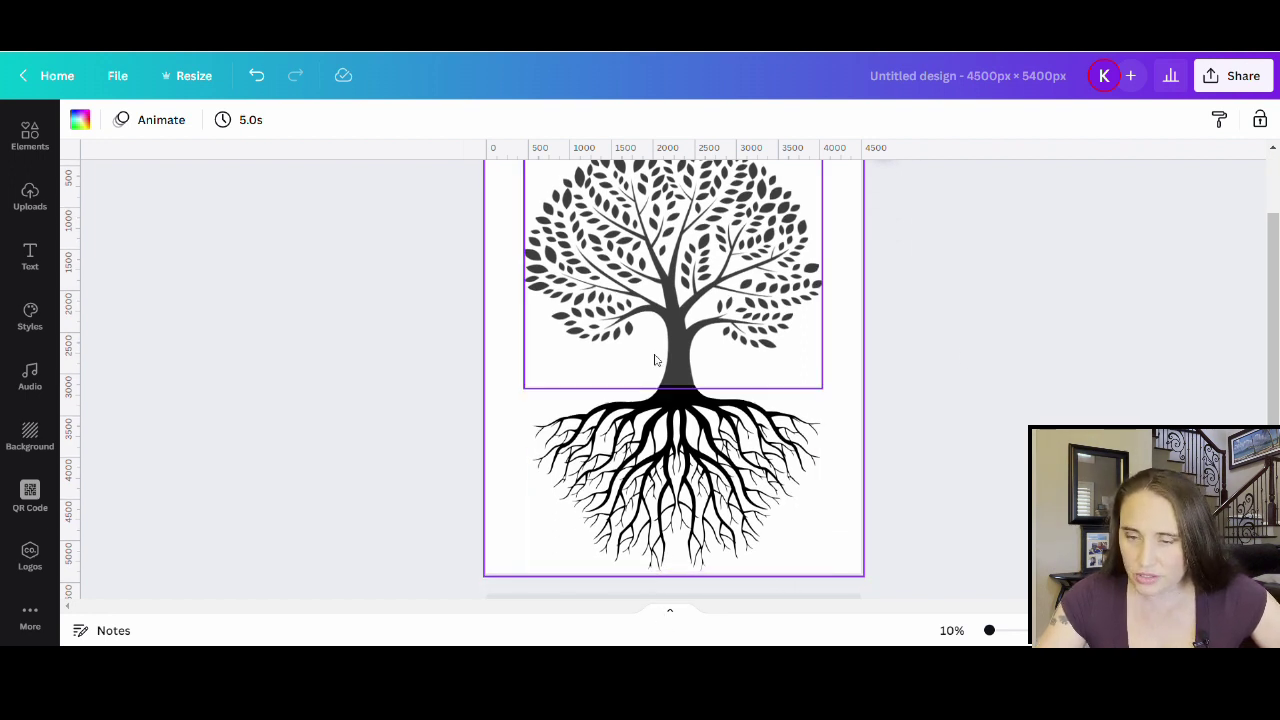
pyautogui.scroll(3, 654, 357)
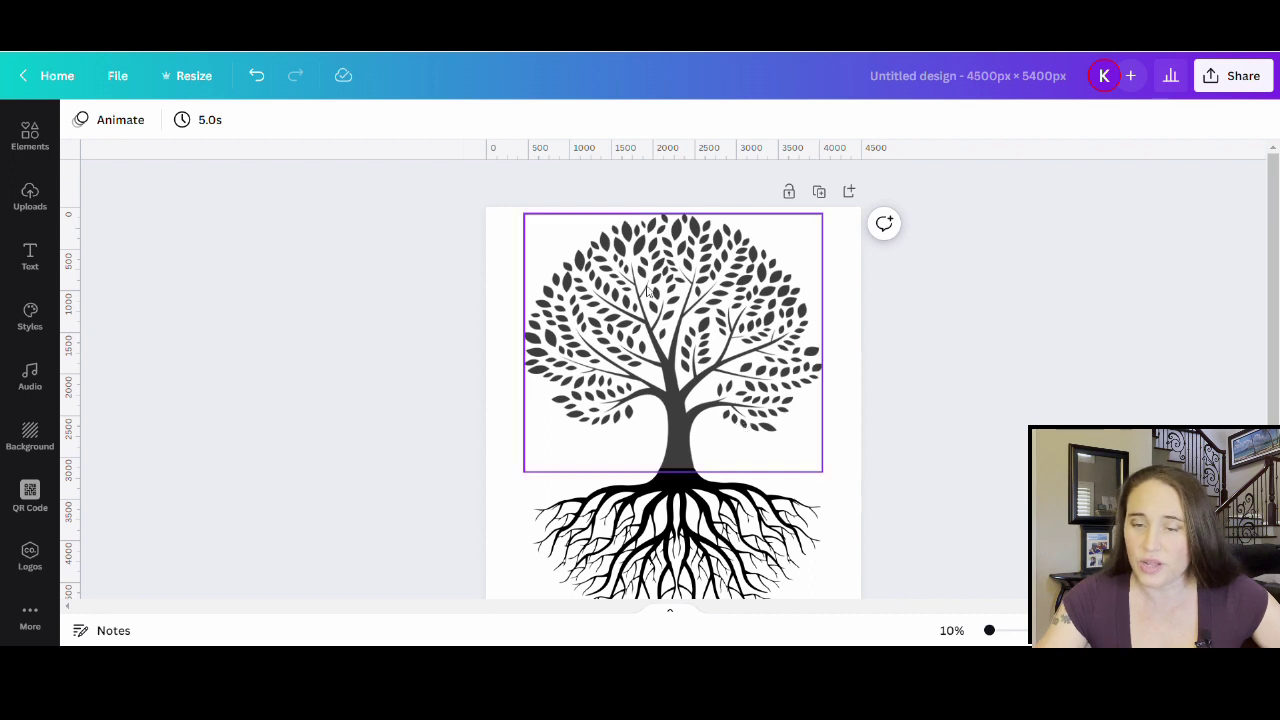
pyautogui.click(925, 76)
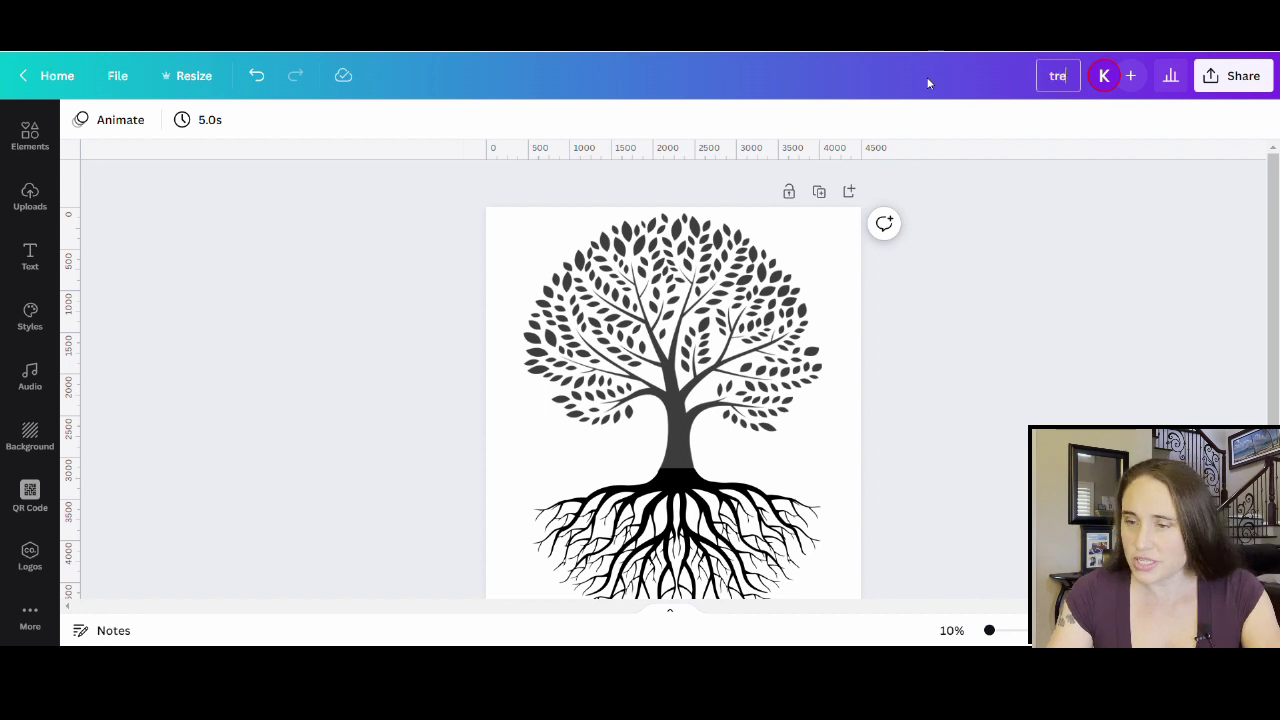
pyautogui.write('tree with roots')
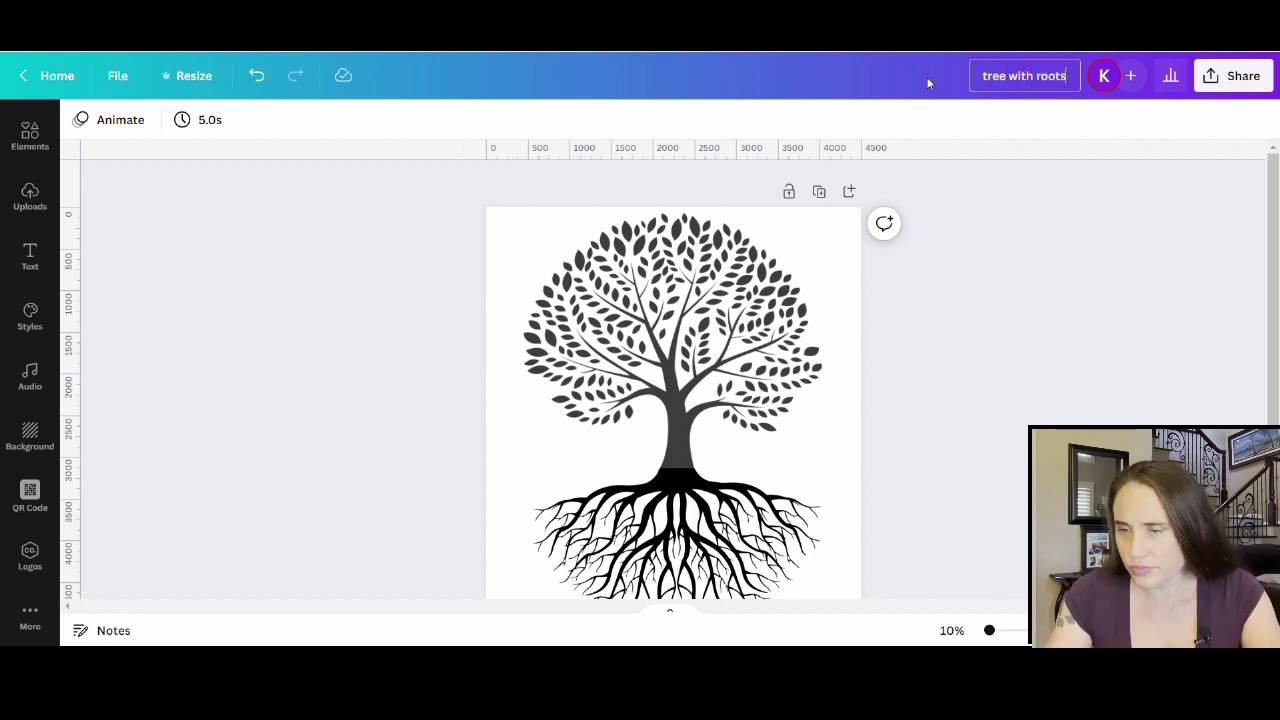
pyautogui.click(1105, 224)
# Download the design as a PNG at size 1 without a transparent background.
pyautogui.click(1233, 76)
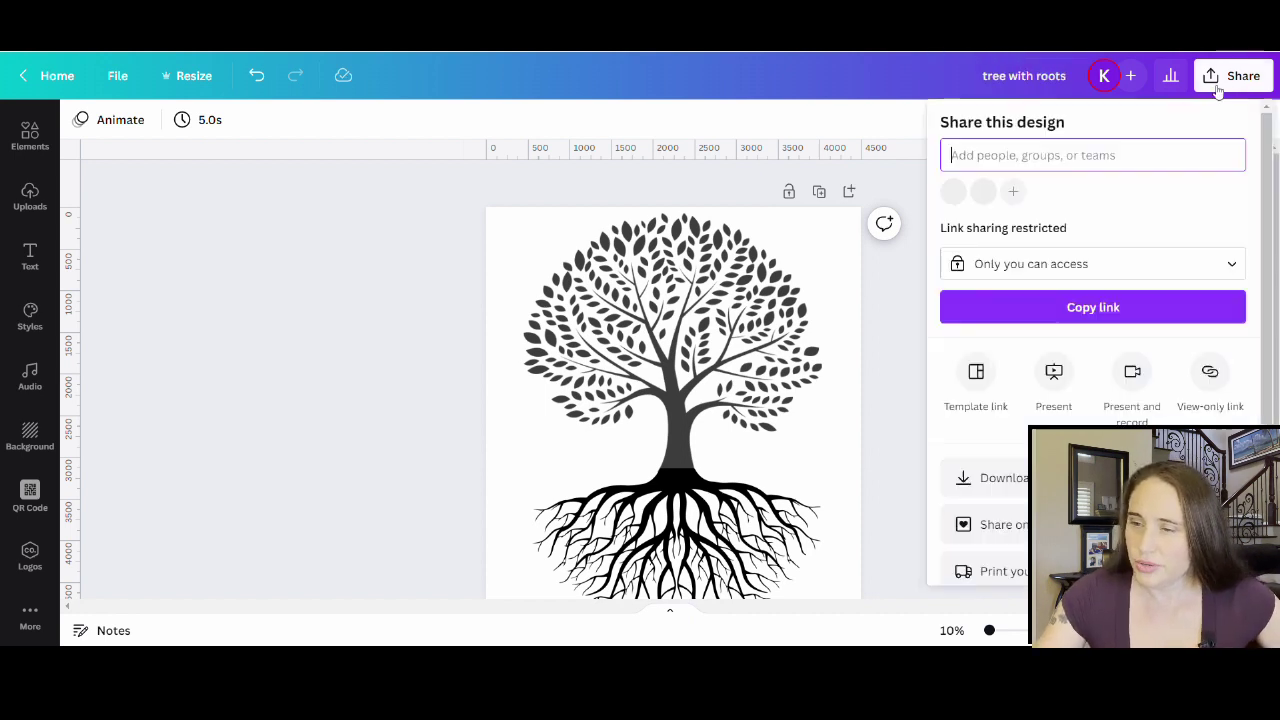
pyautogui.click(985, 477)
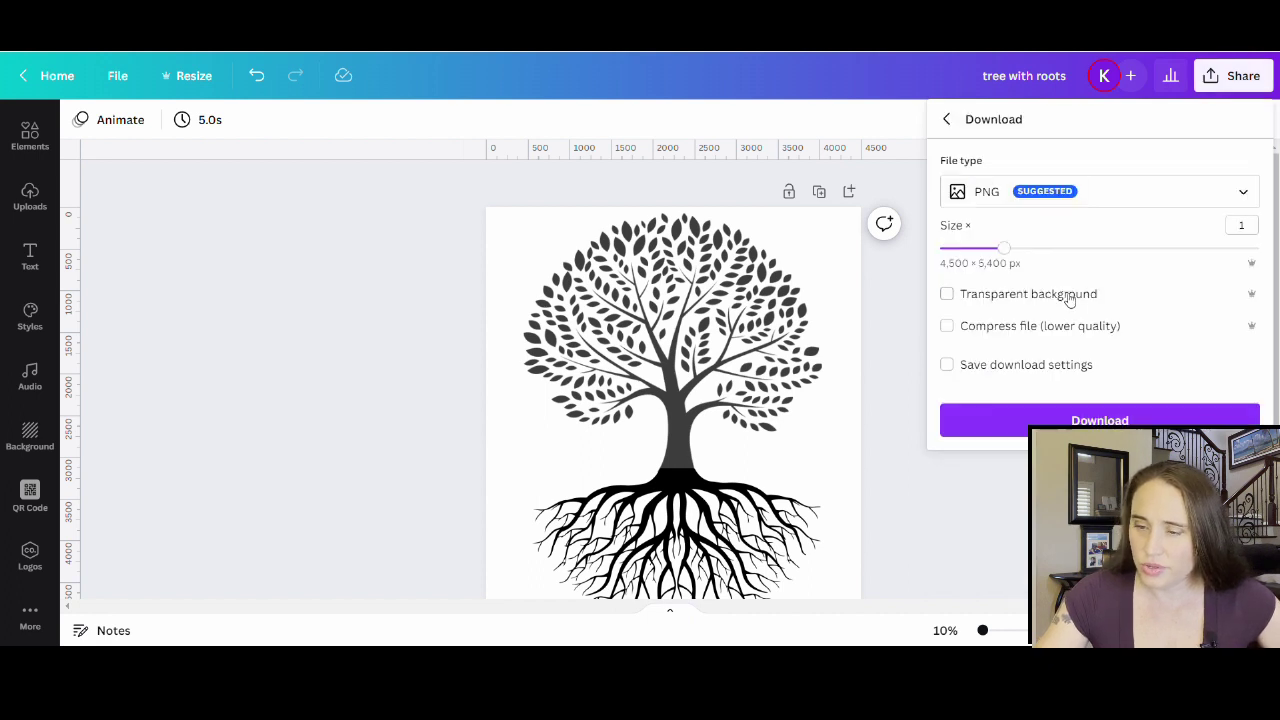
pyautogui.click(1060, 418)
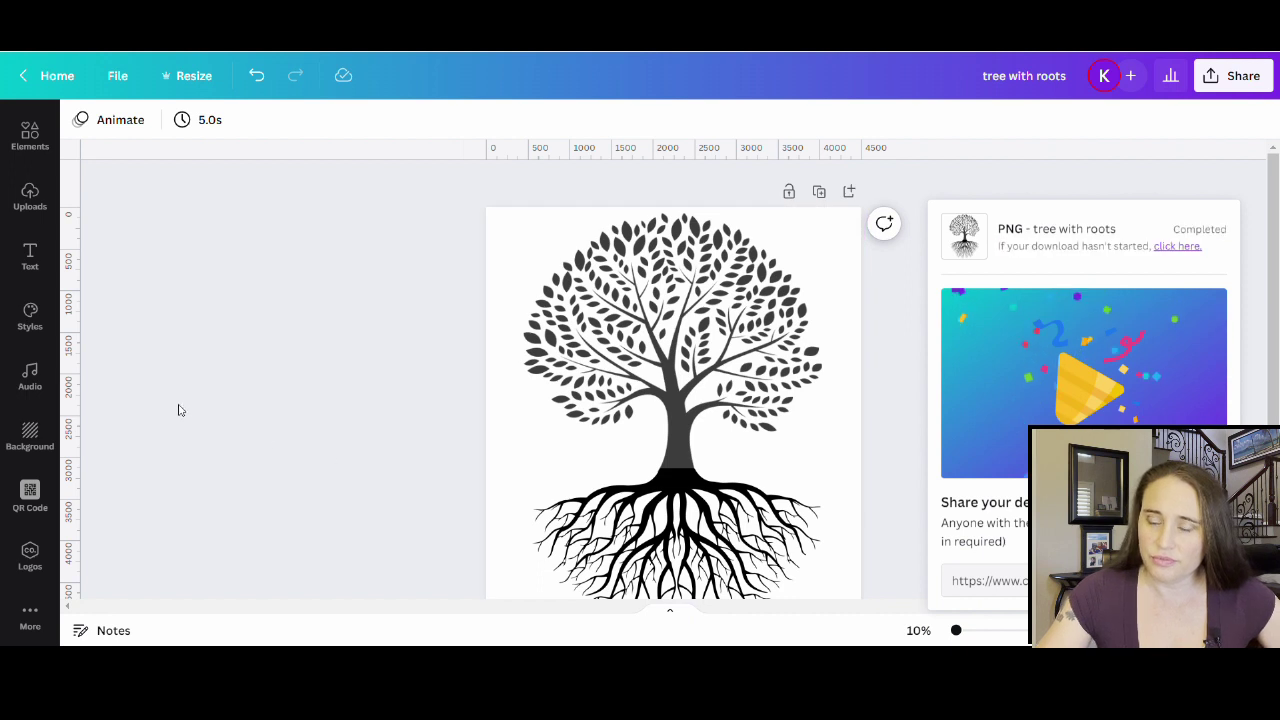
pyautogui.click(320, 371)
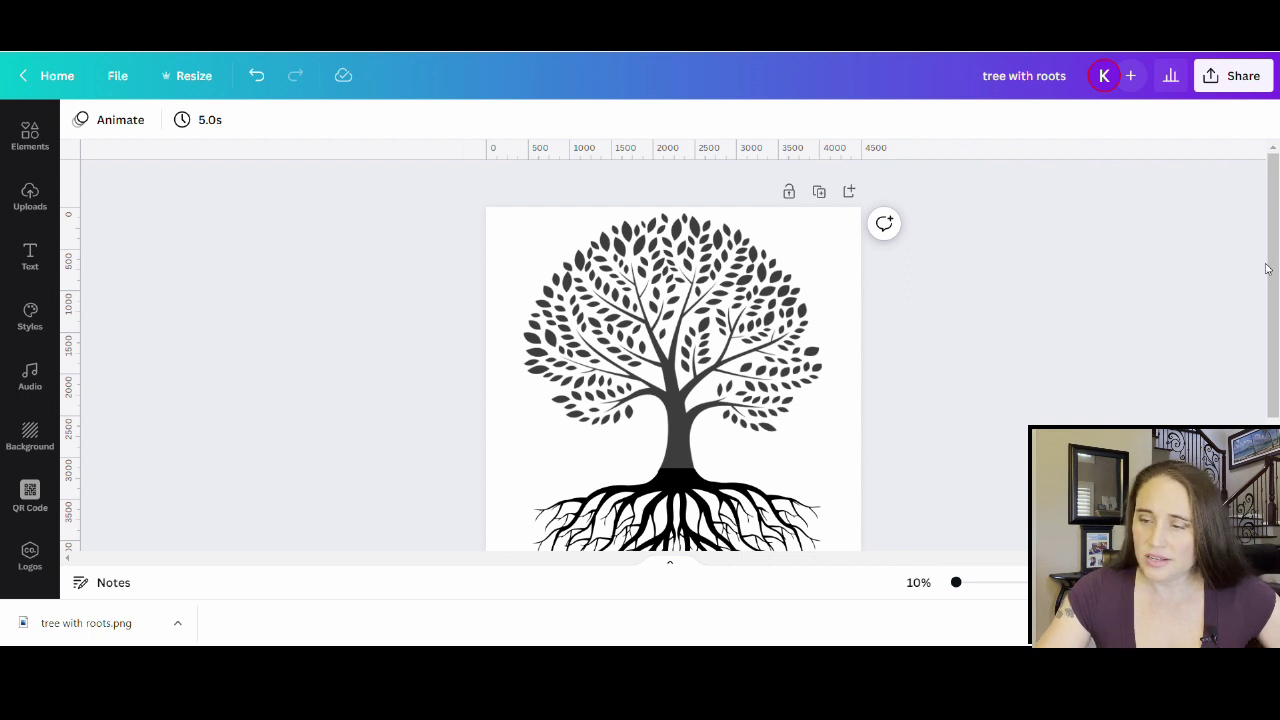
# Search the graphics elements for "american flag".
pyautogui.scroll(-2, 1205, 290)
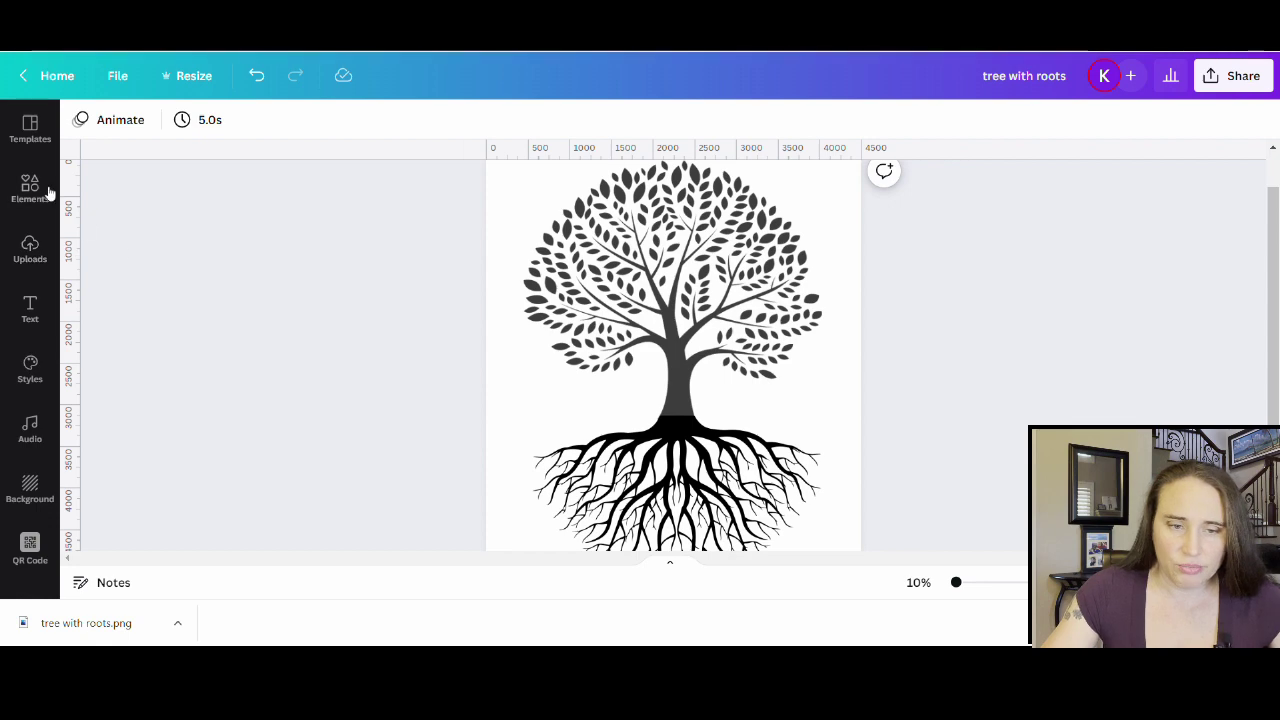
pyautogui.click(32, 188)
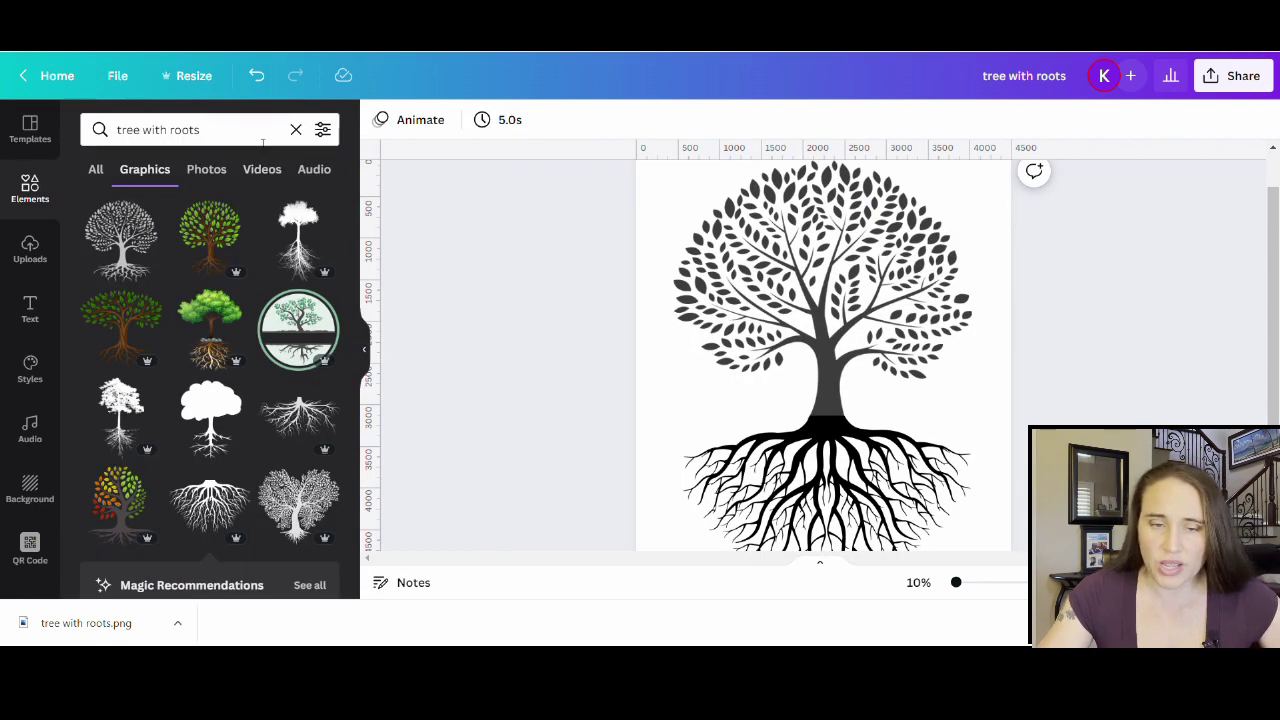
pyautogui.click(267, 129)
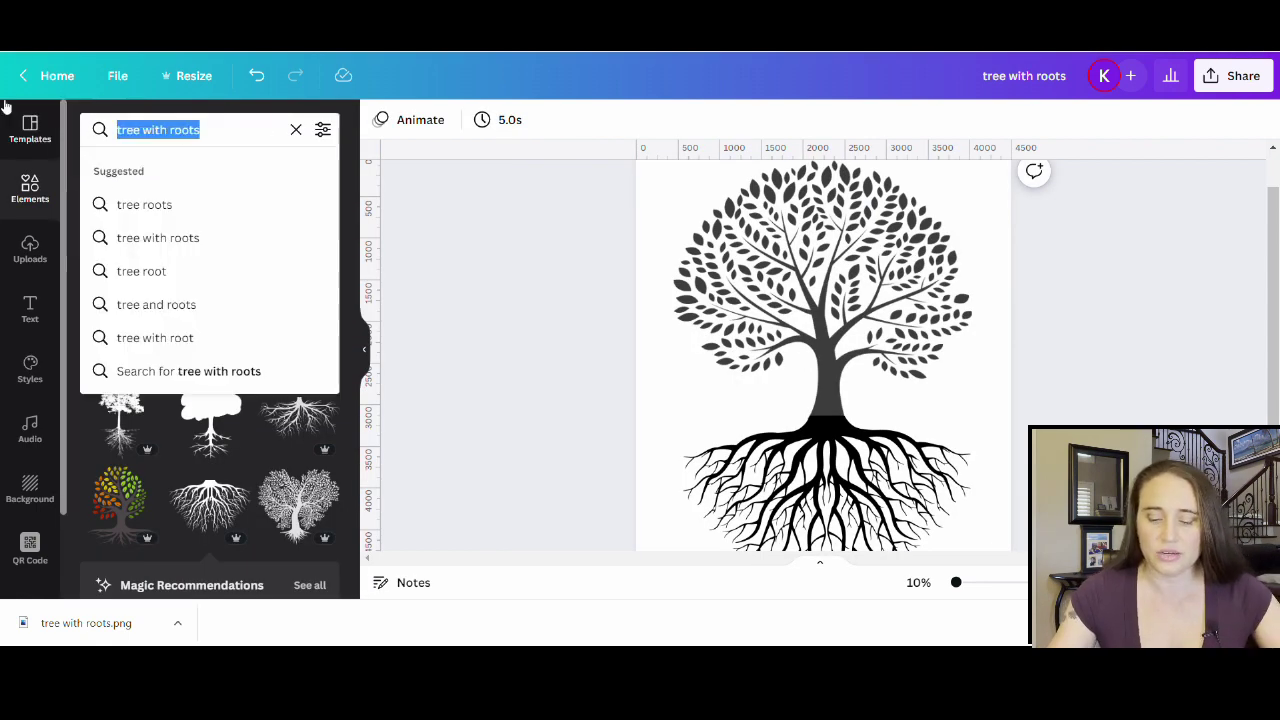
pyautogui.write('amer')
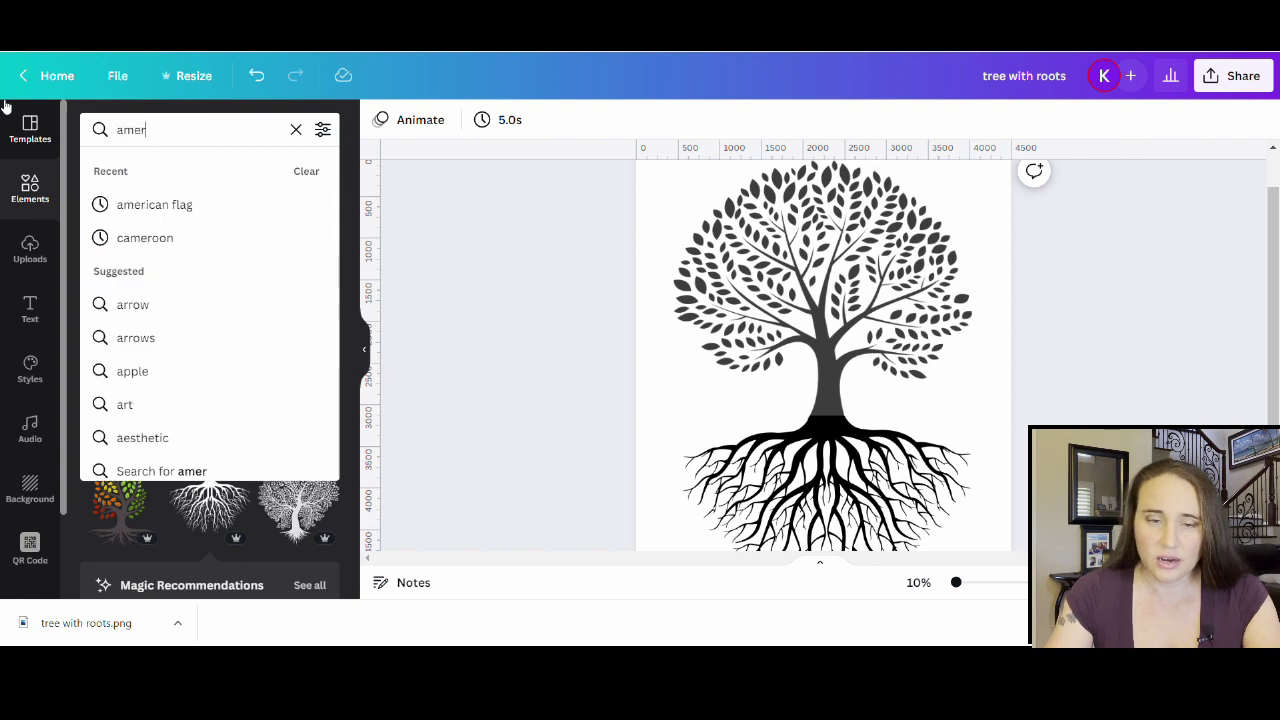
pyautogui.write('ican flag')
pyautogui.press('Return')
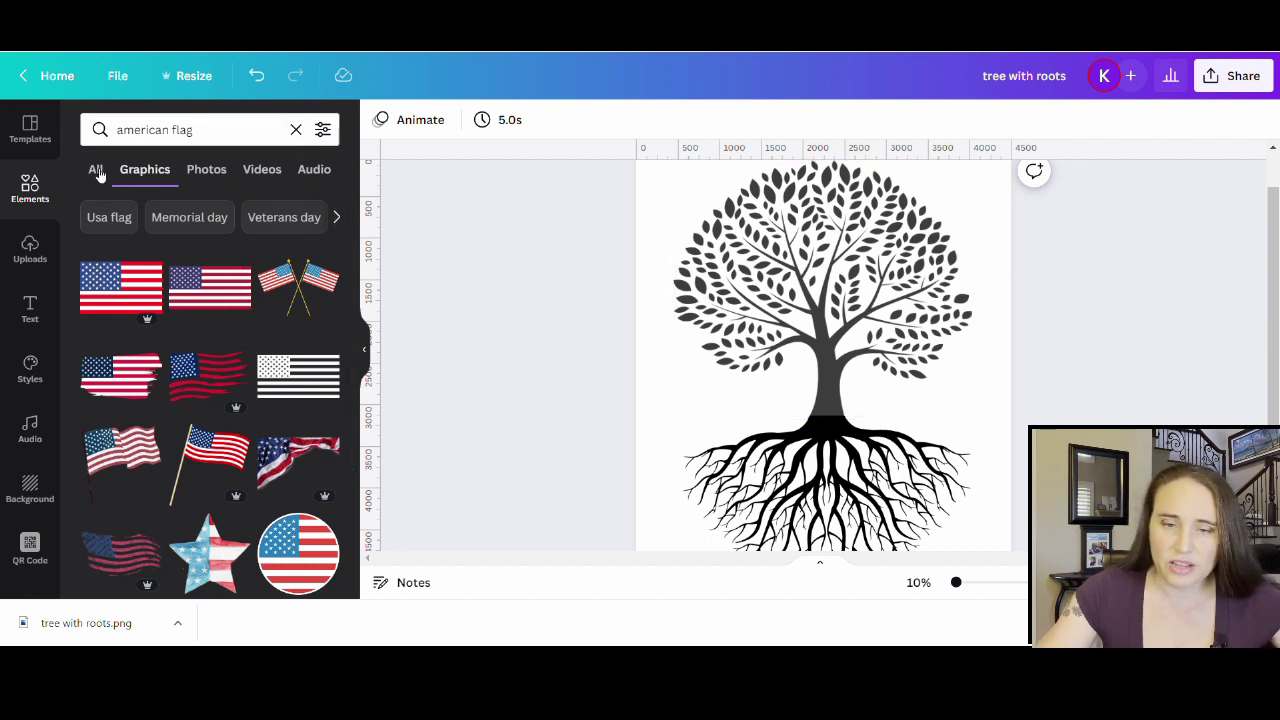
# Clear the element search and add the weathered American flag image from the recently used elements.
pyautogui.click(296, 131)
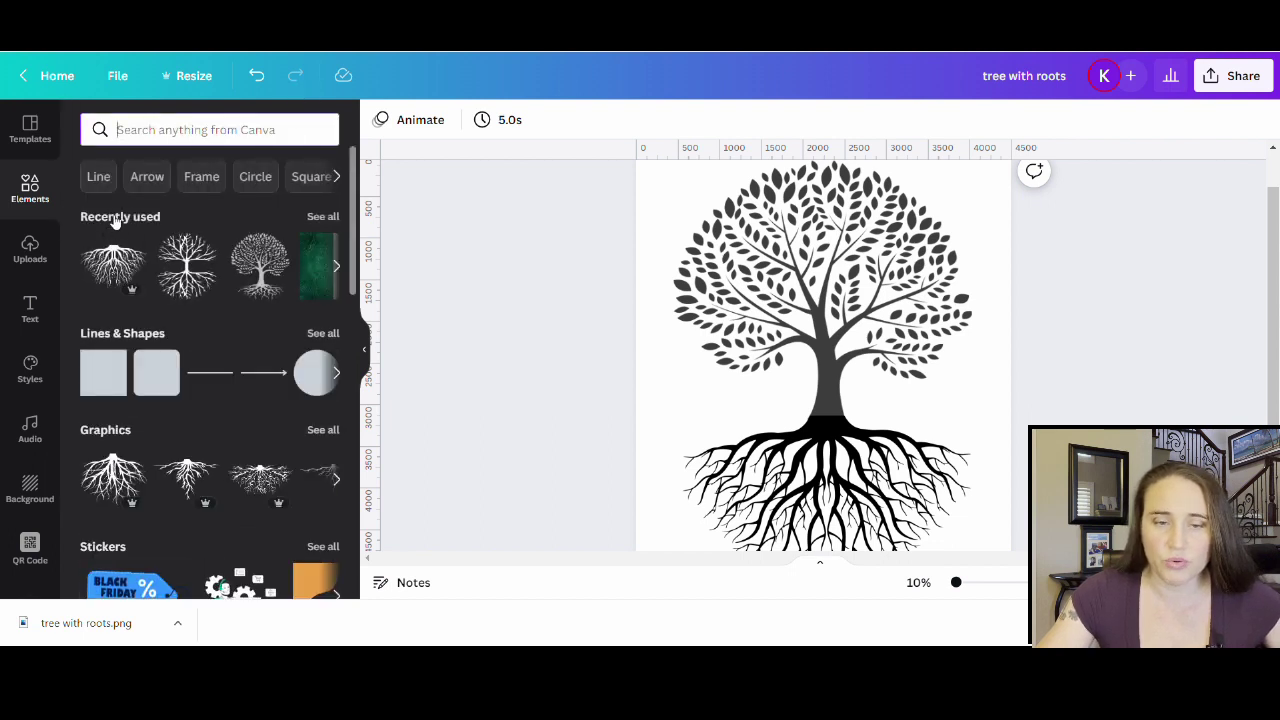
pyautogui.click(320, 217)
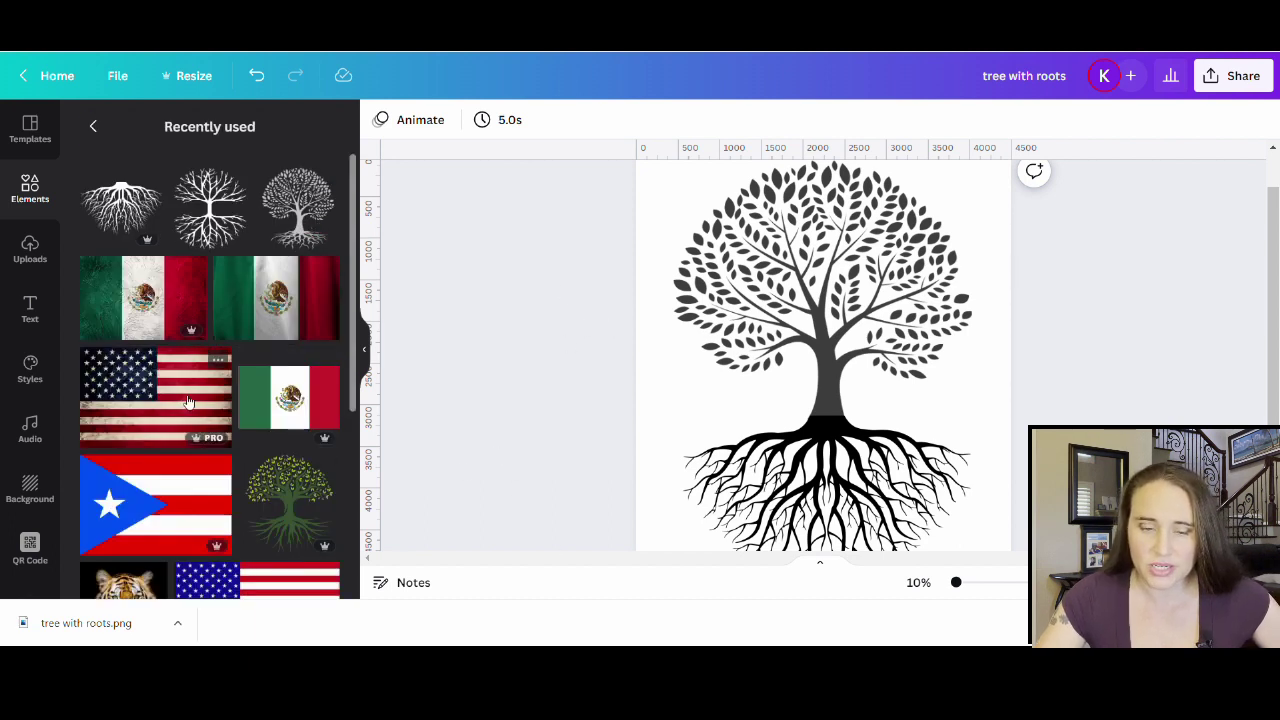
pyautogui.click(155, 400)
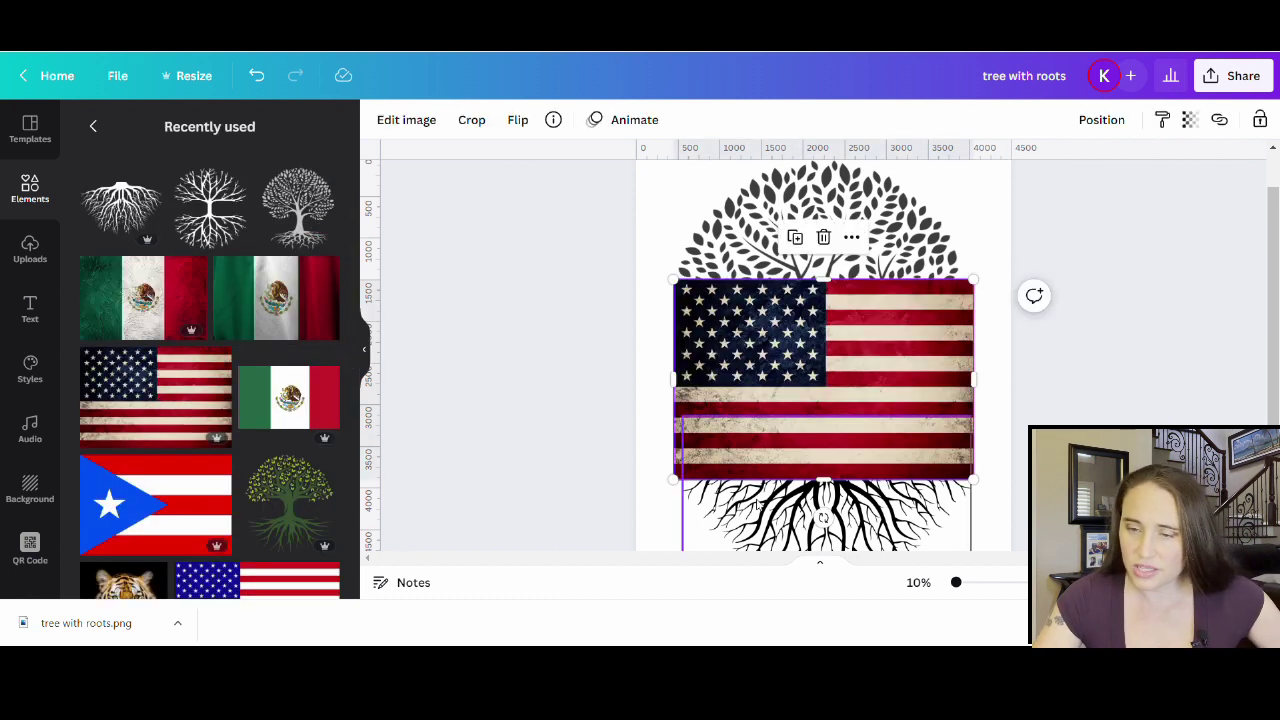
# Move the American flag over the tree crown at the page's upper edge and enlarge it to about 4100 px wide.
pyautogui.scroll(1, 847, 471)
pyautogui.moveTo(847, 471); pyautogui.dragTo(856, 356)
pyautogui.moveTo(979, 414); pyautogui.dragTo(1018, 447)
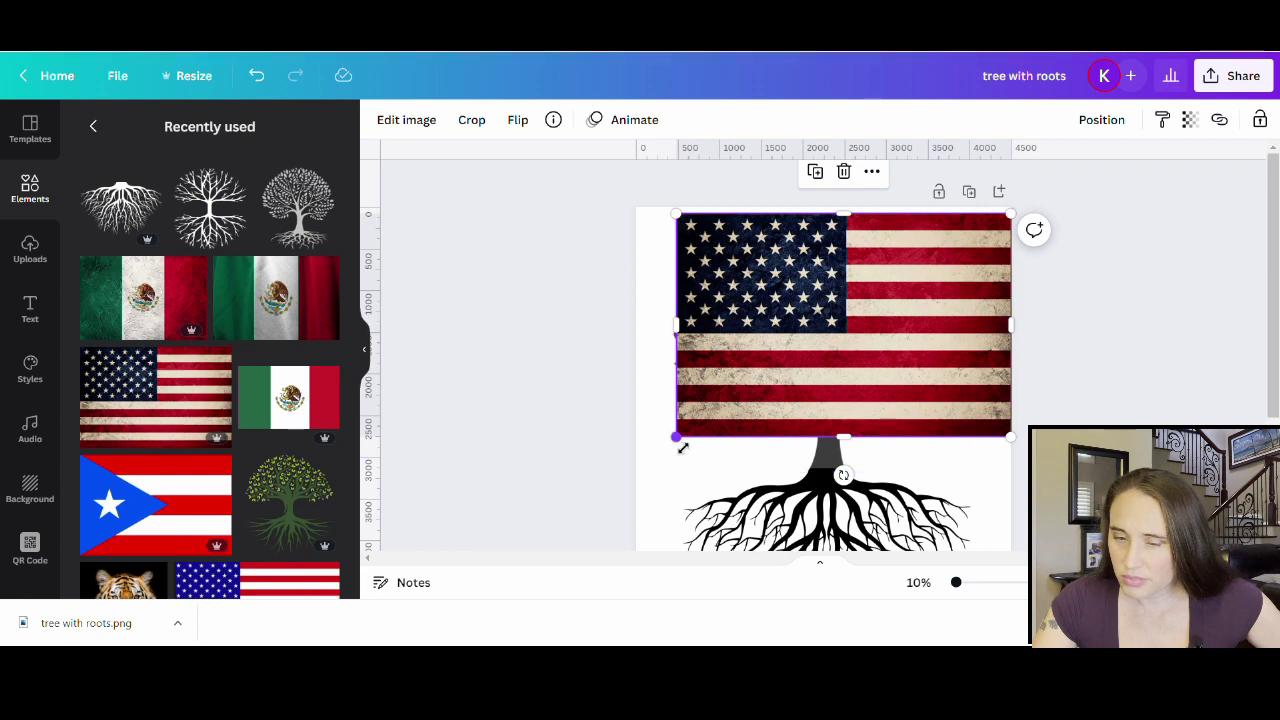
pyautogui.moveTo(677, 436); pyautogui.dragTo(665, 443)
pyautogui.moveTo(887, 373); pyautogui.dragTo(931, 365)
# Add the draped Mexican flag image with the grey-white centre from the recently used elements.
pyautogui.scroll(-3, 330, 340)
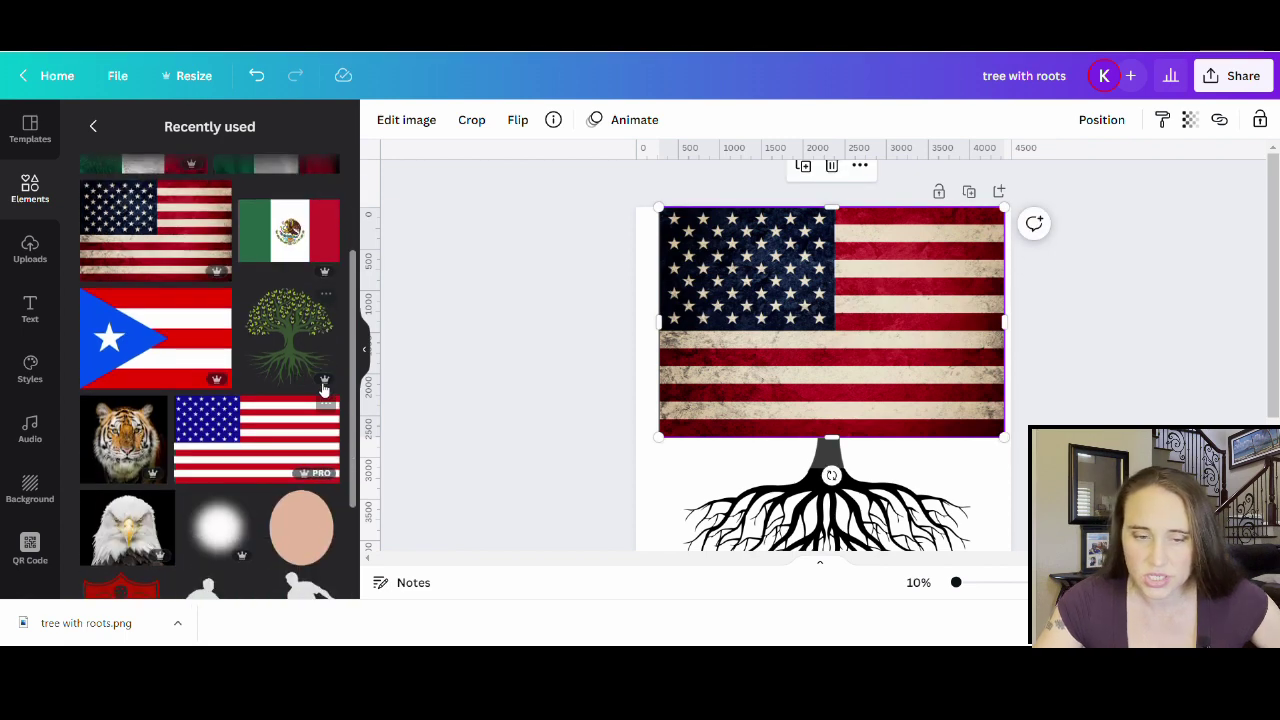
pyautogui.scroll(3, 330, 340)
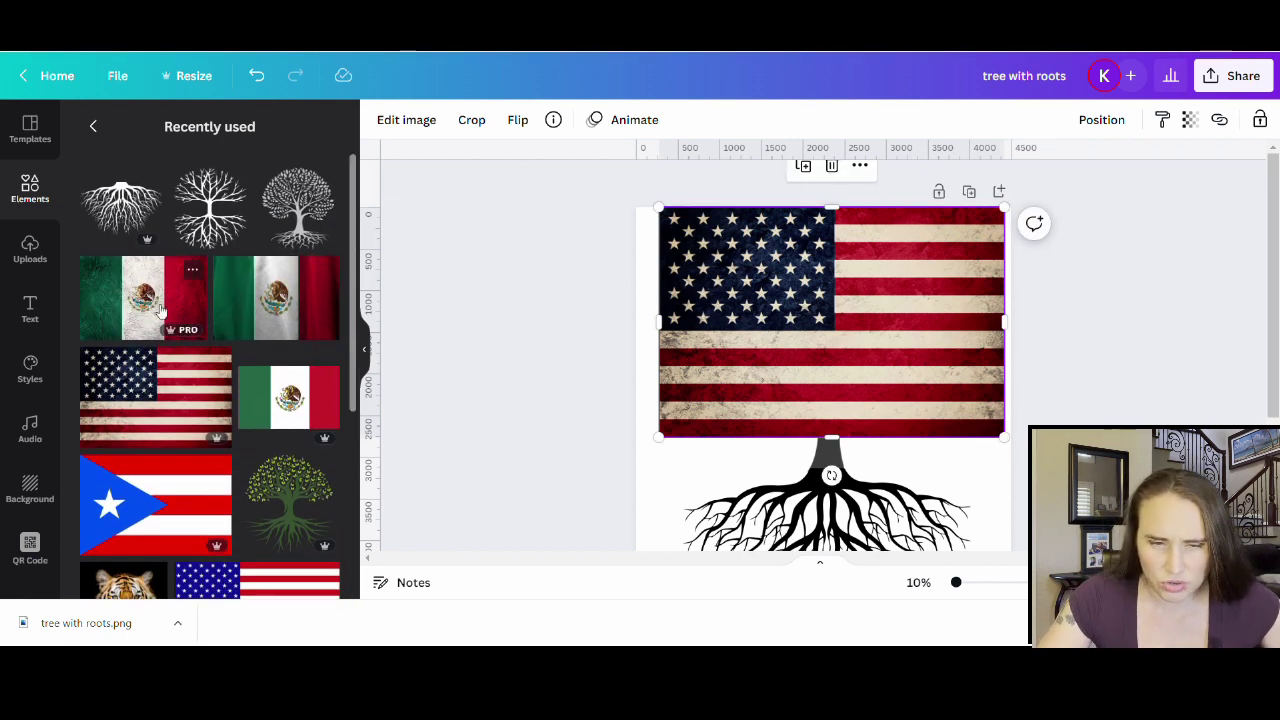
pyautogui.click(272, 320)
pyautogui.scroll(-2, 921, 343)
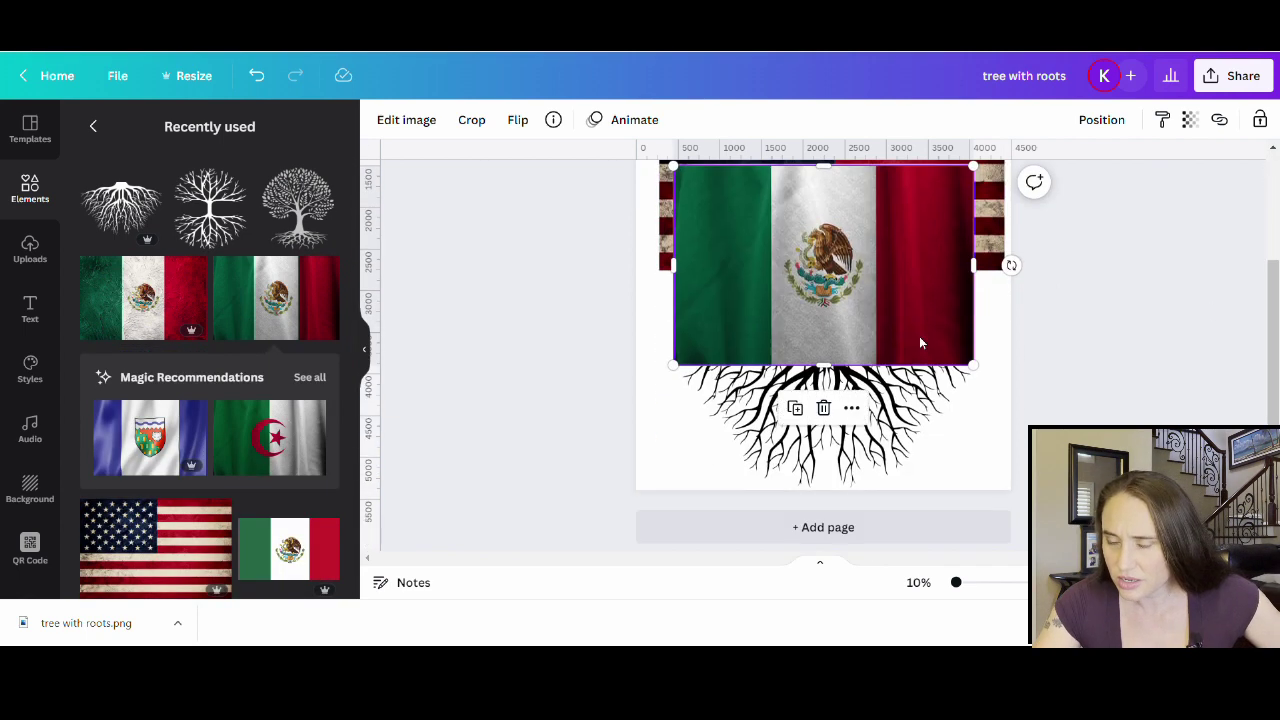
# Move the Mexican flag over the roots directly below the American flag and enlarge it to match that flag's width, about 4100 px.
pyautogui.moveTo(931, 338); pyautogui.dragTo(914, 420)
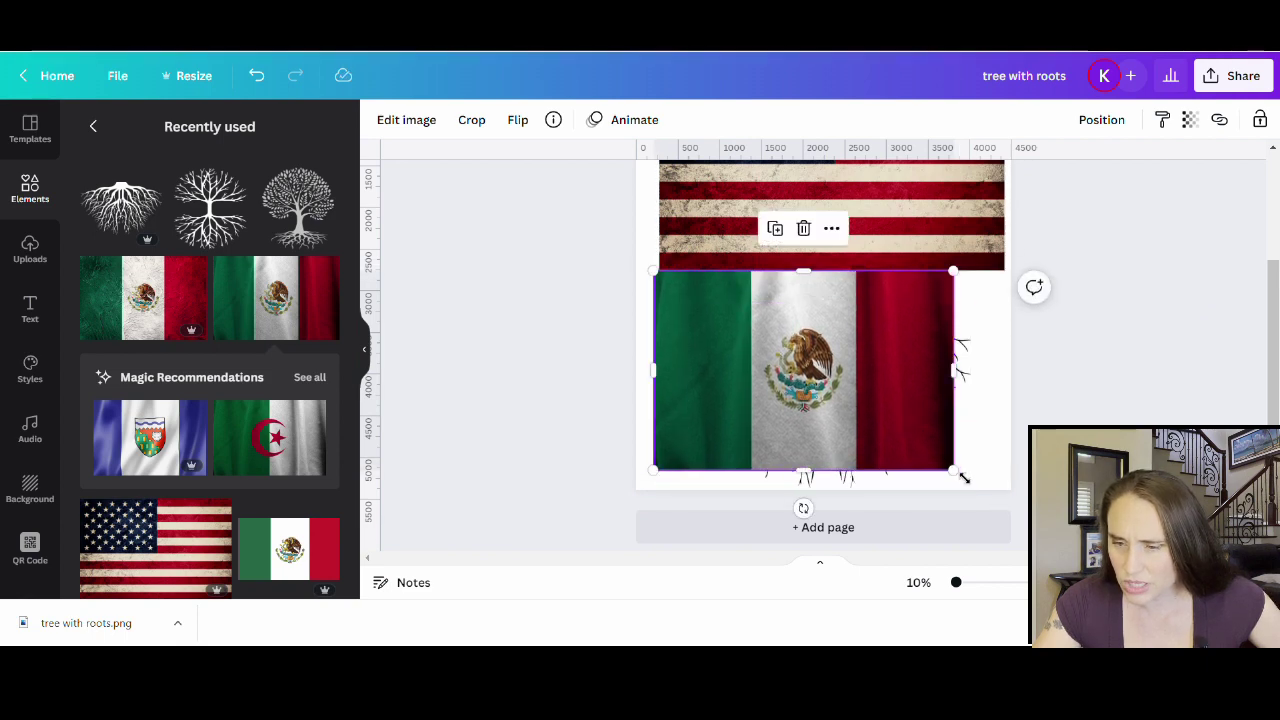
pyautogui.moveTo(963, 477); pyautogui.dragTo(1010, 512)
pyautogui.moveTo(868, 441); pyautogui.dragTo(878, 449)
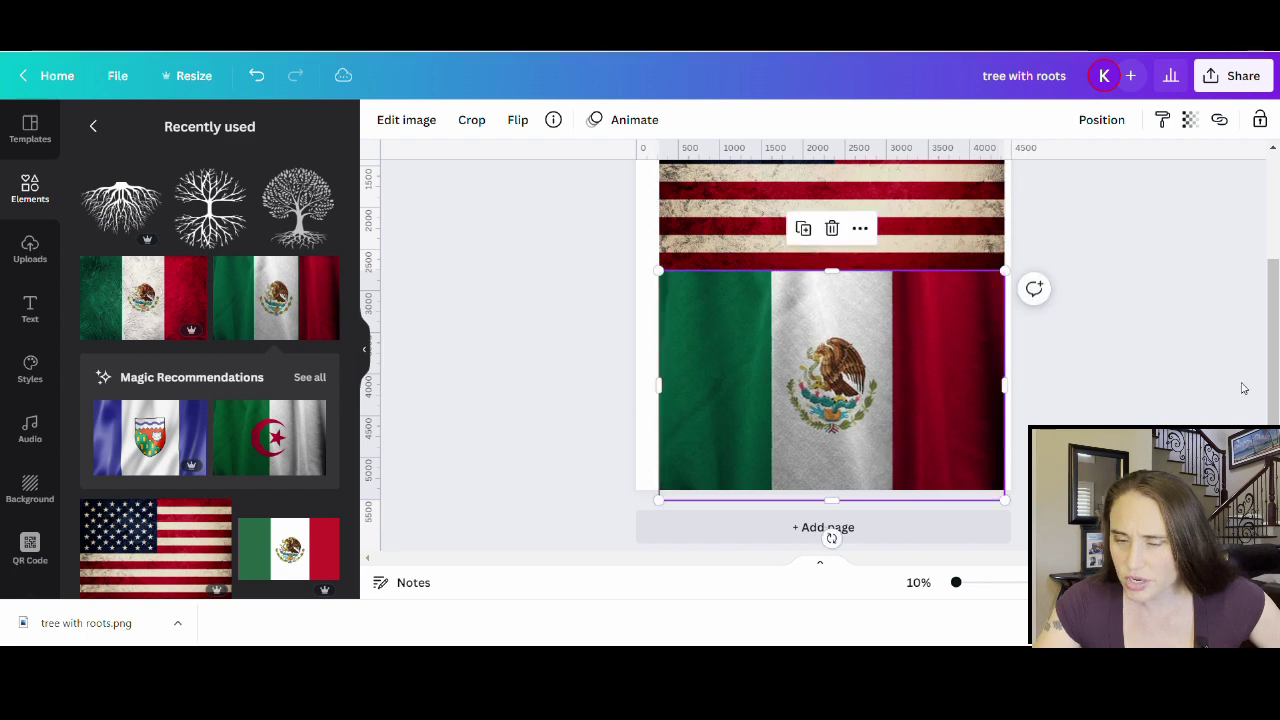
pyautogui.click(1174, 389)
# Set the American flag's transparency to 47 and shift it left to centre it horizontally on the page over the crown.
pyautogui.scroll(3, 600, 303)
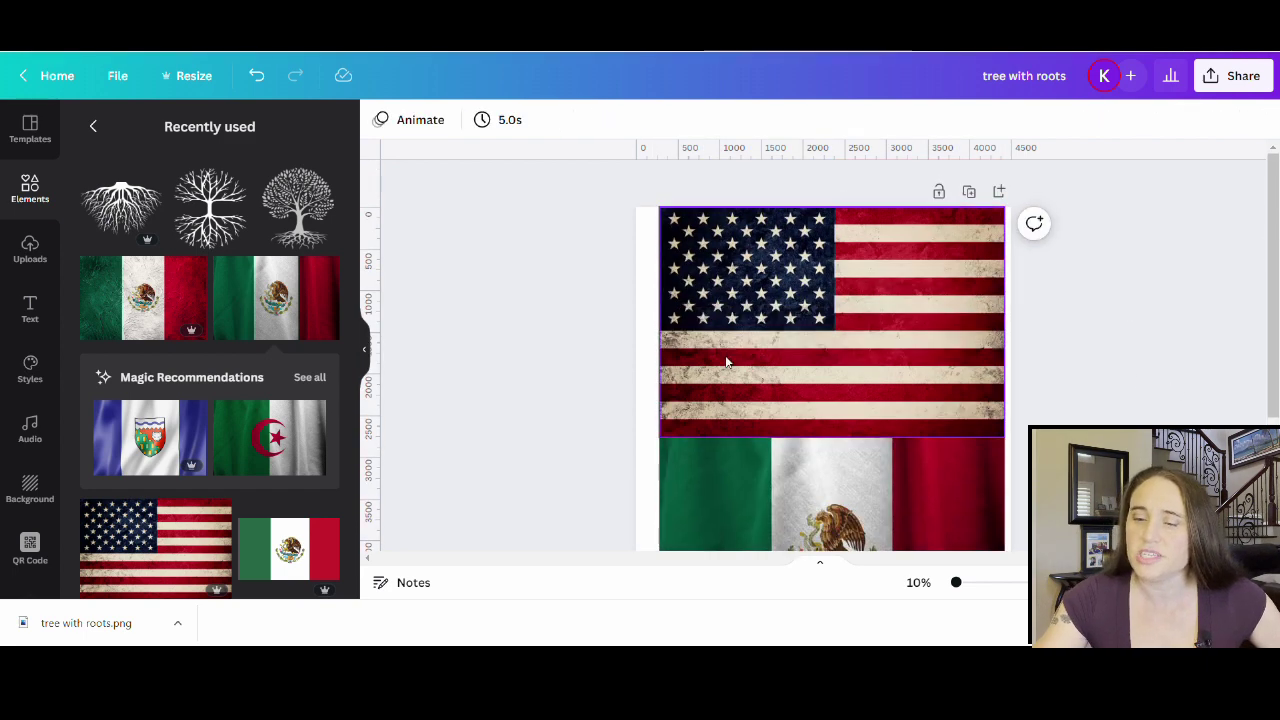
pyautogui.click(805, 317)
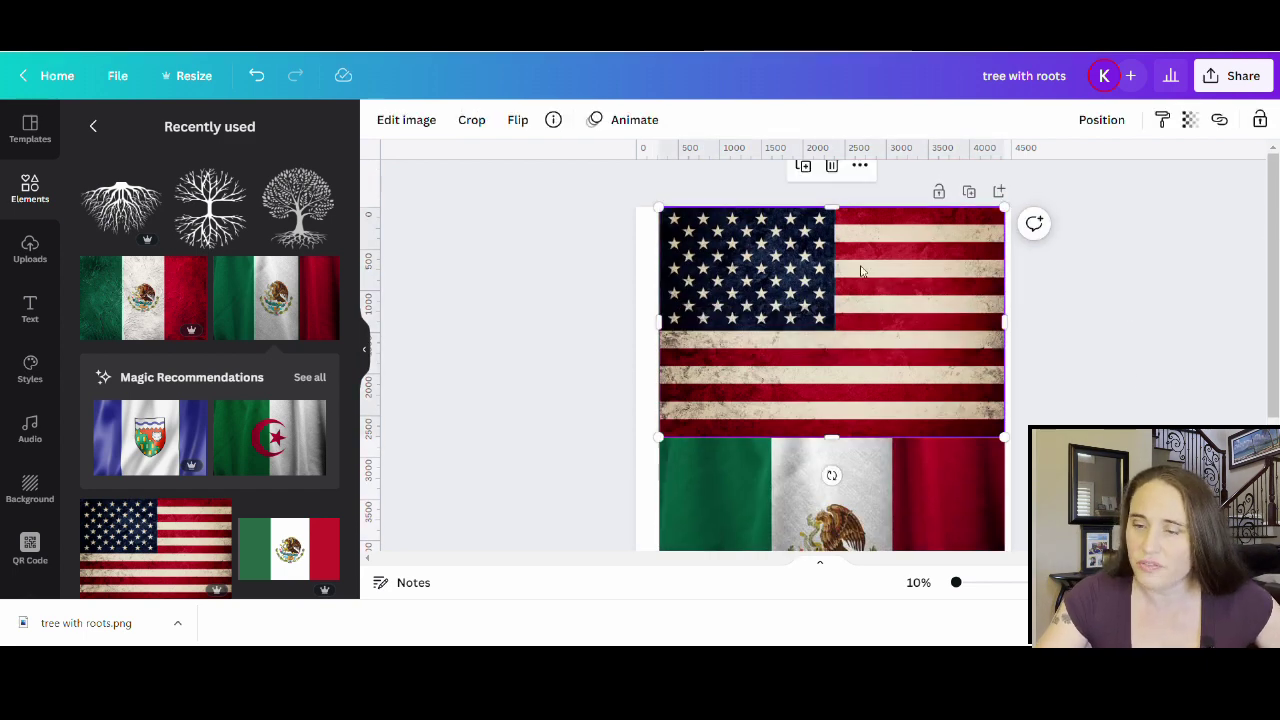
pyautogui.click(1189, 120)
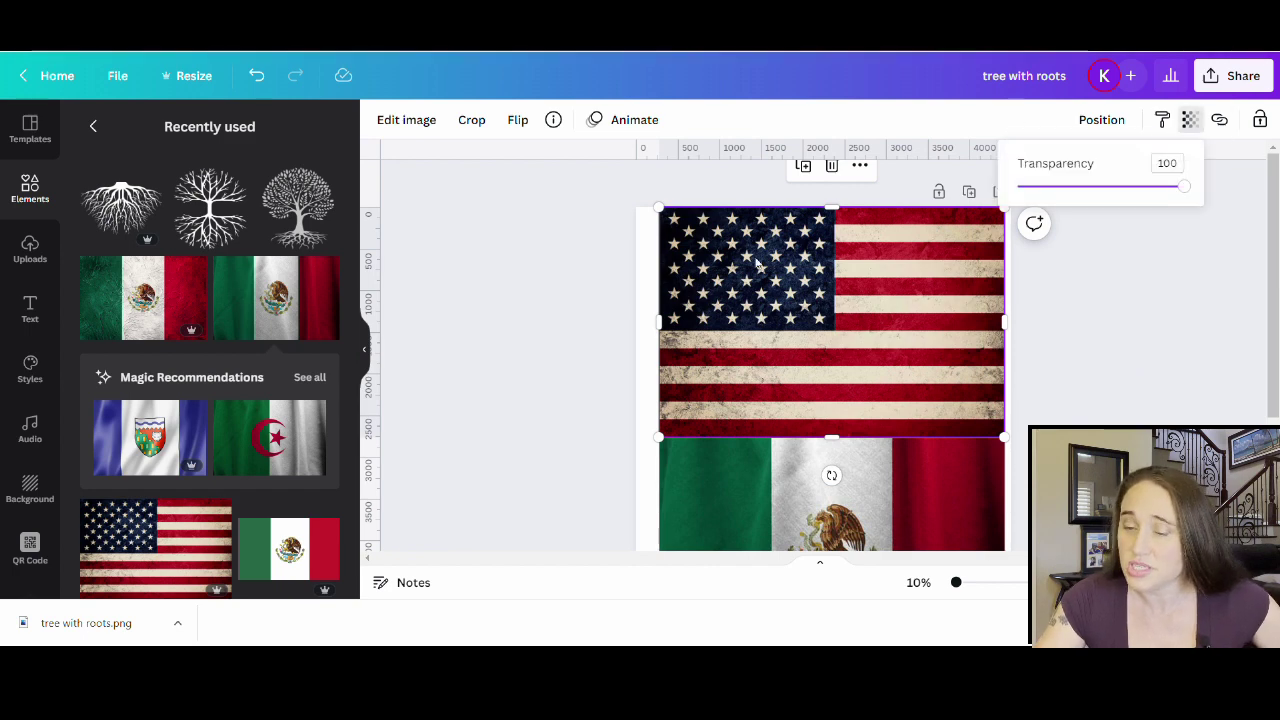
pyautogui.click(1115, 190)
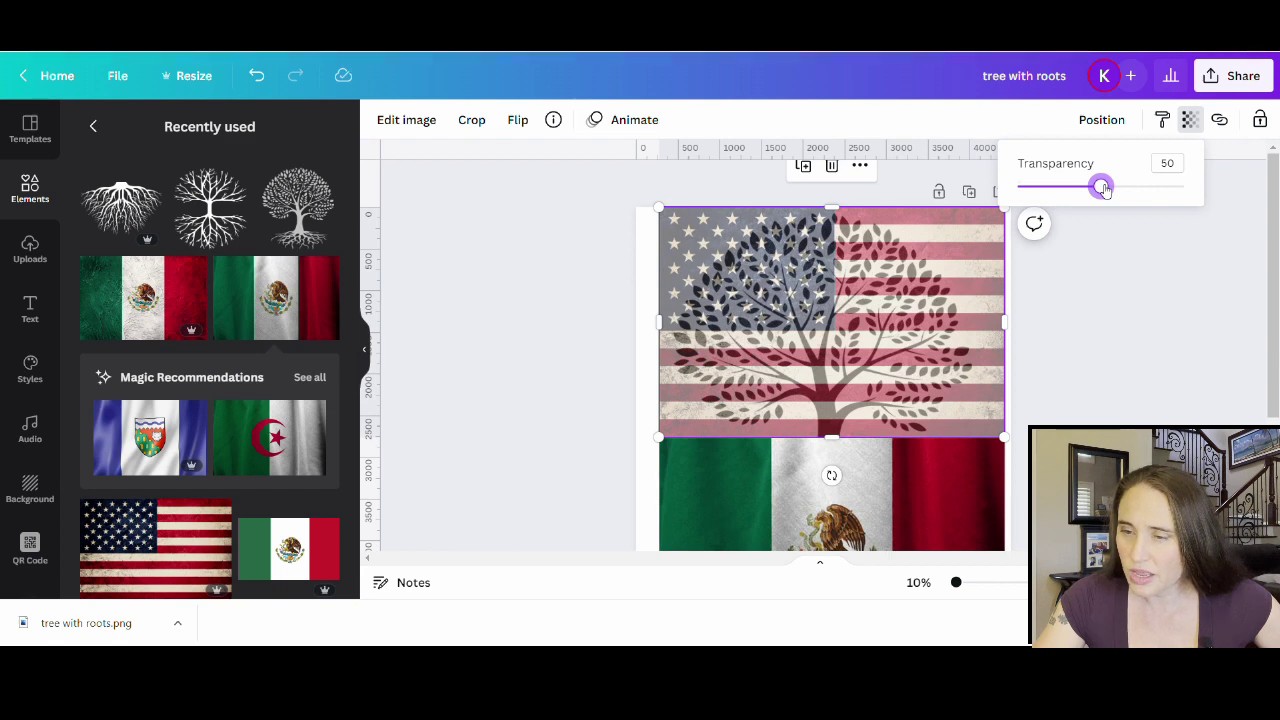
pyautogui.moveTo(1102, 189); pyautogui.dragTo(1096, 187)
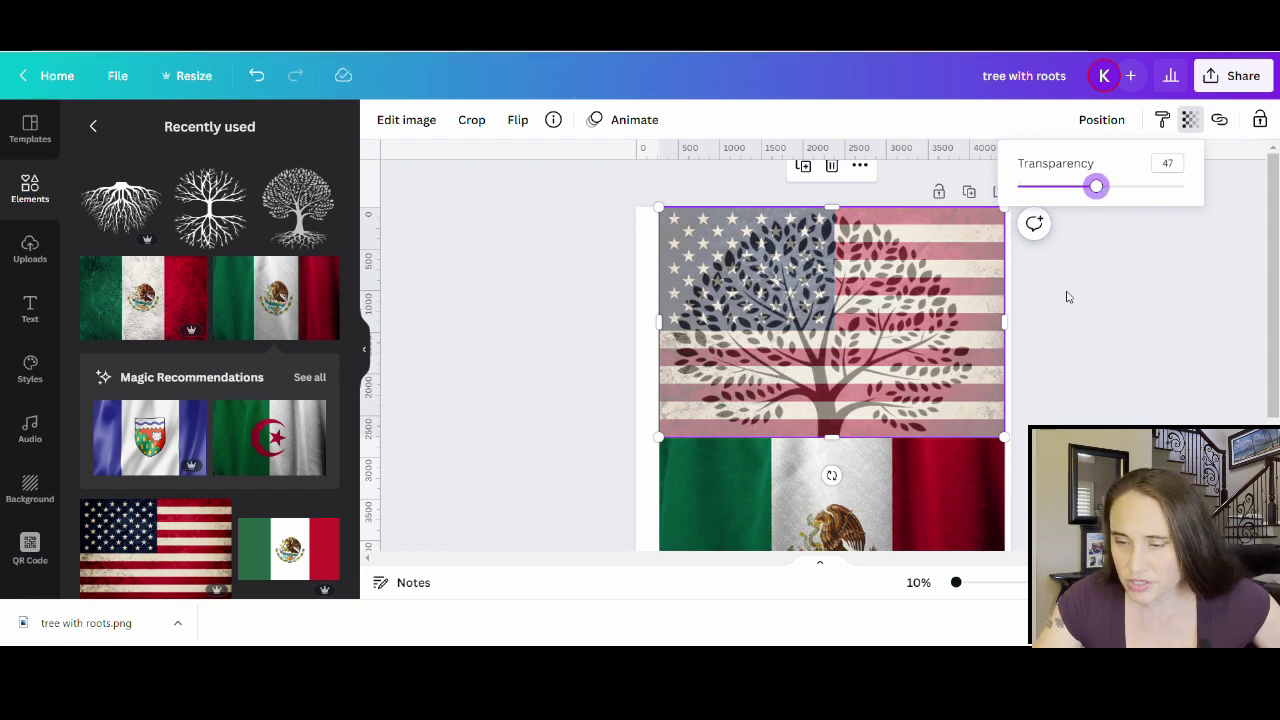
pyautogui.moveTo(972, 255); pyautogui.dragTo(960, 253)
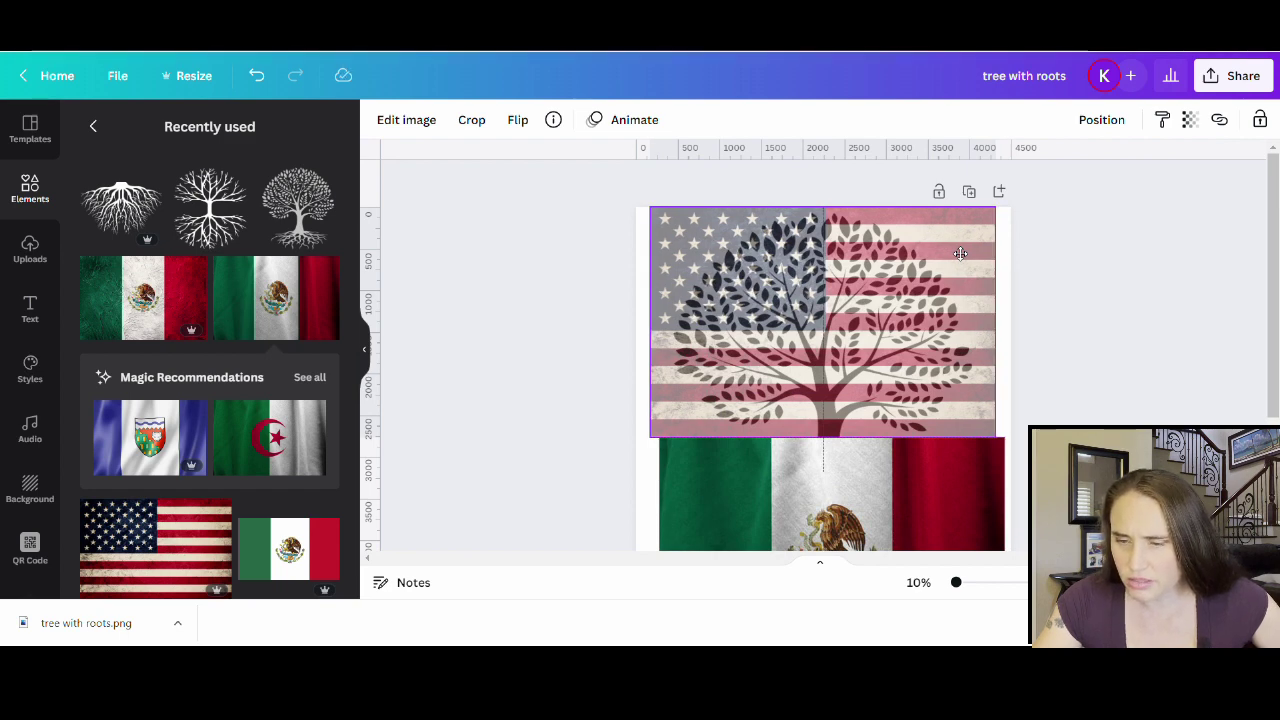
pyautogui.moveTo(960, 253); pyautogui.dragTo(952, 246)
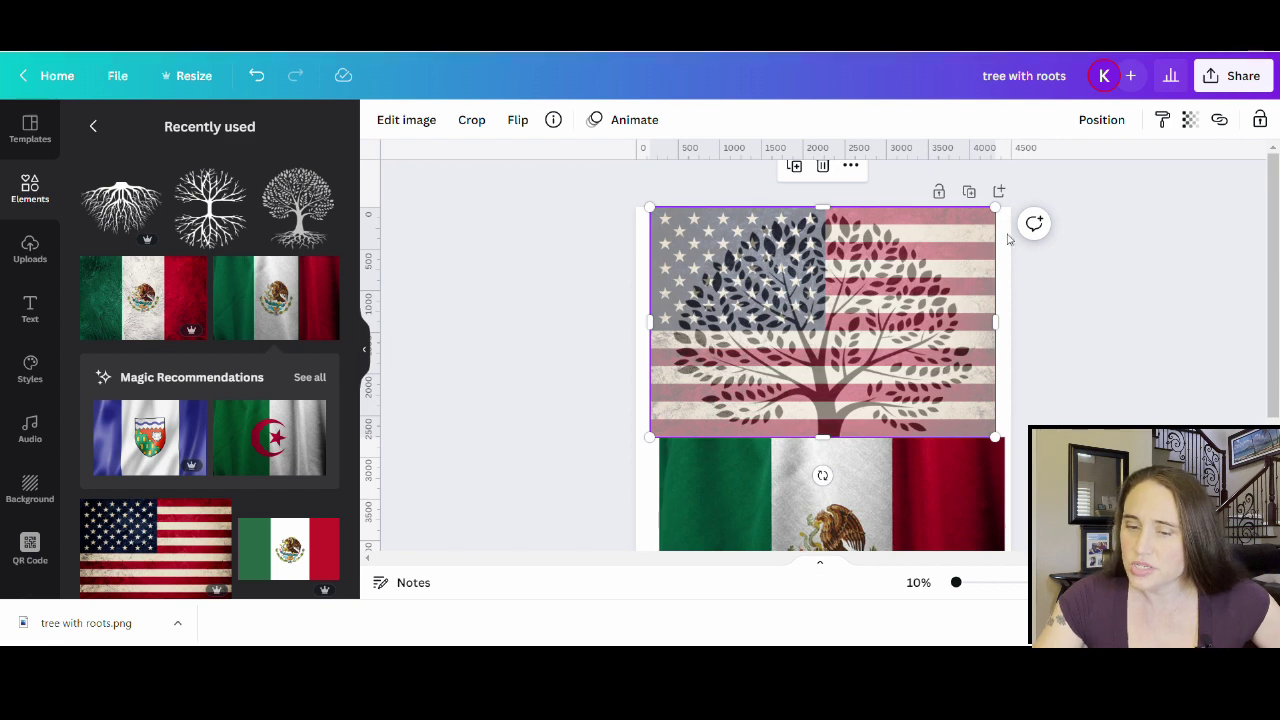
# Set the Mexican flag's transparency to 36 and nudge it slightly left so its emblem lines up beneath the trunk.
pyautogui.click(860, 532)
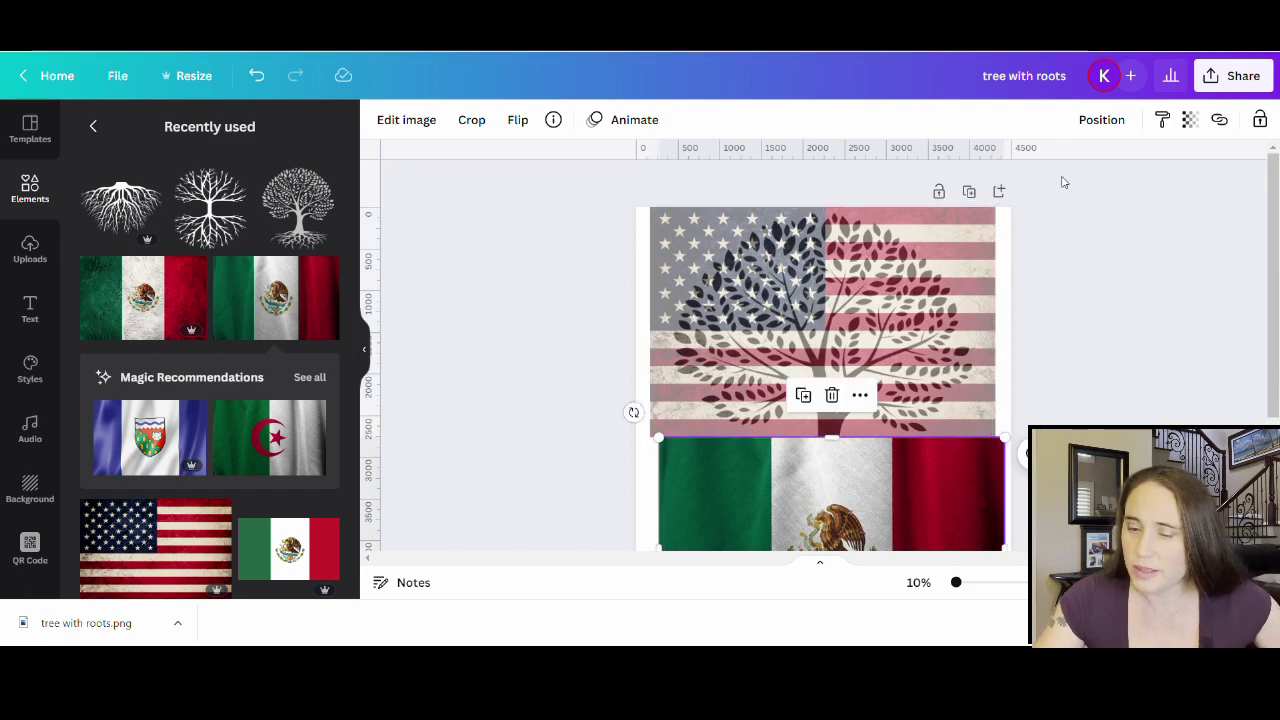
pyautogui.click(1192, 122)
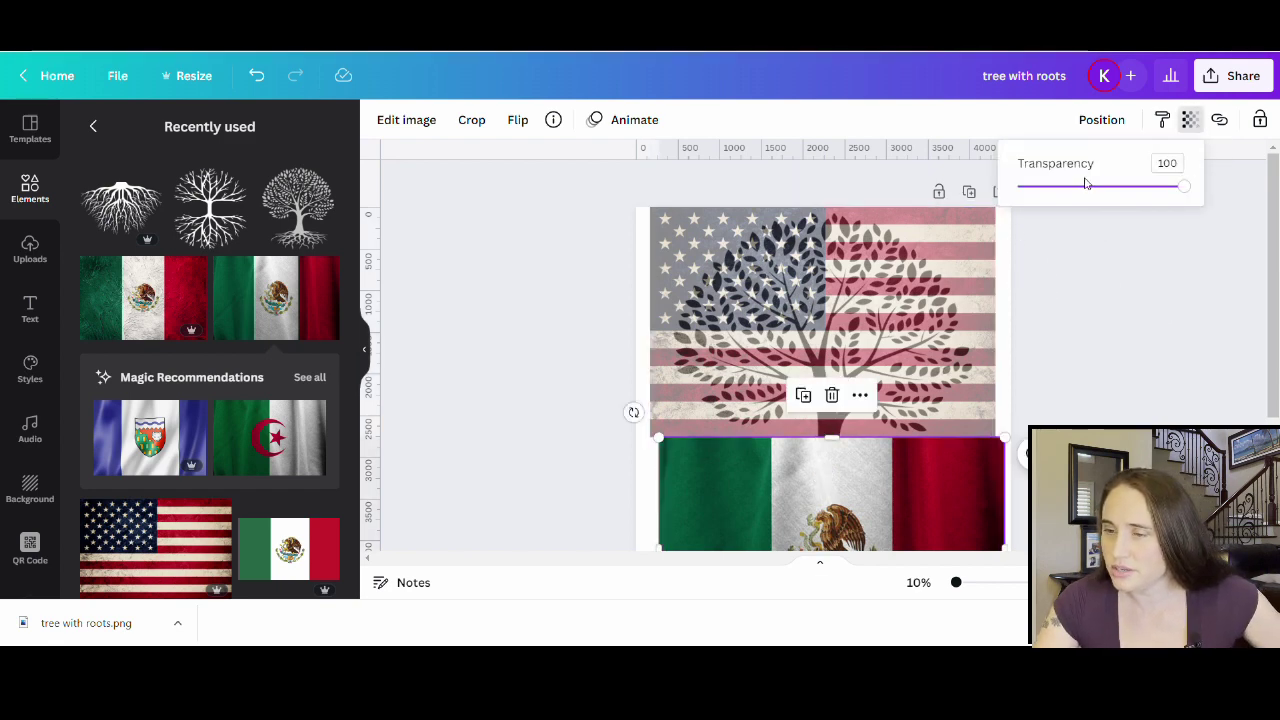
pyautogui.click(1079, 190)
pyautogui.scroll(-1, 1140, 289)
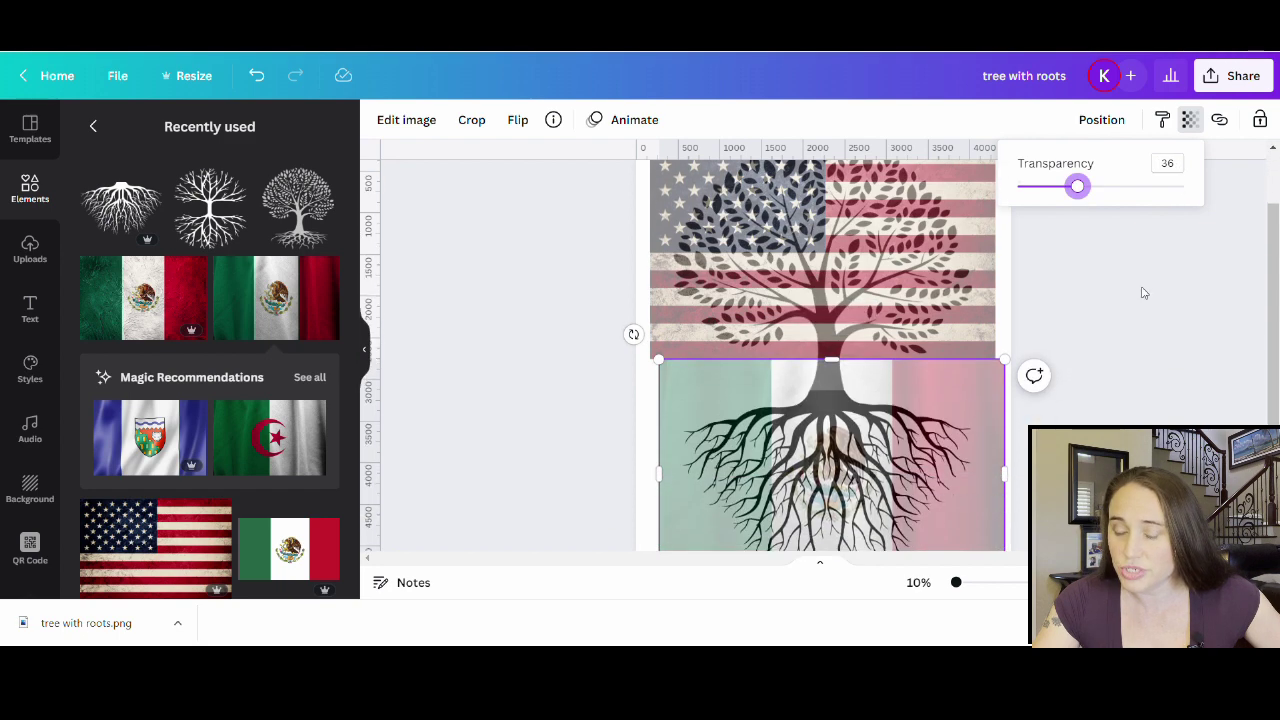
pyautogui.scroll(-1, 831, 538)
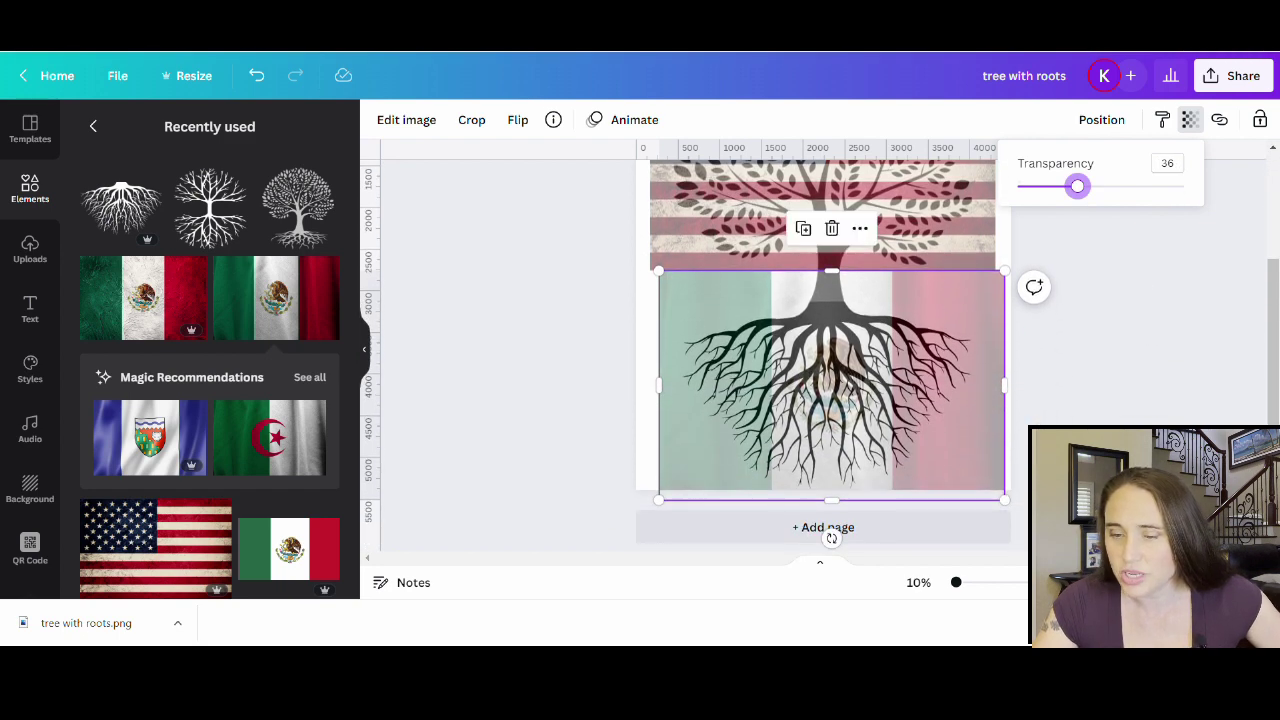
pyautogui.moveTo(956, 412); pyautogui.dragTo(951, 415)
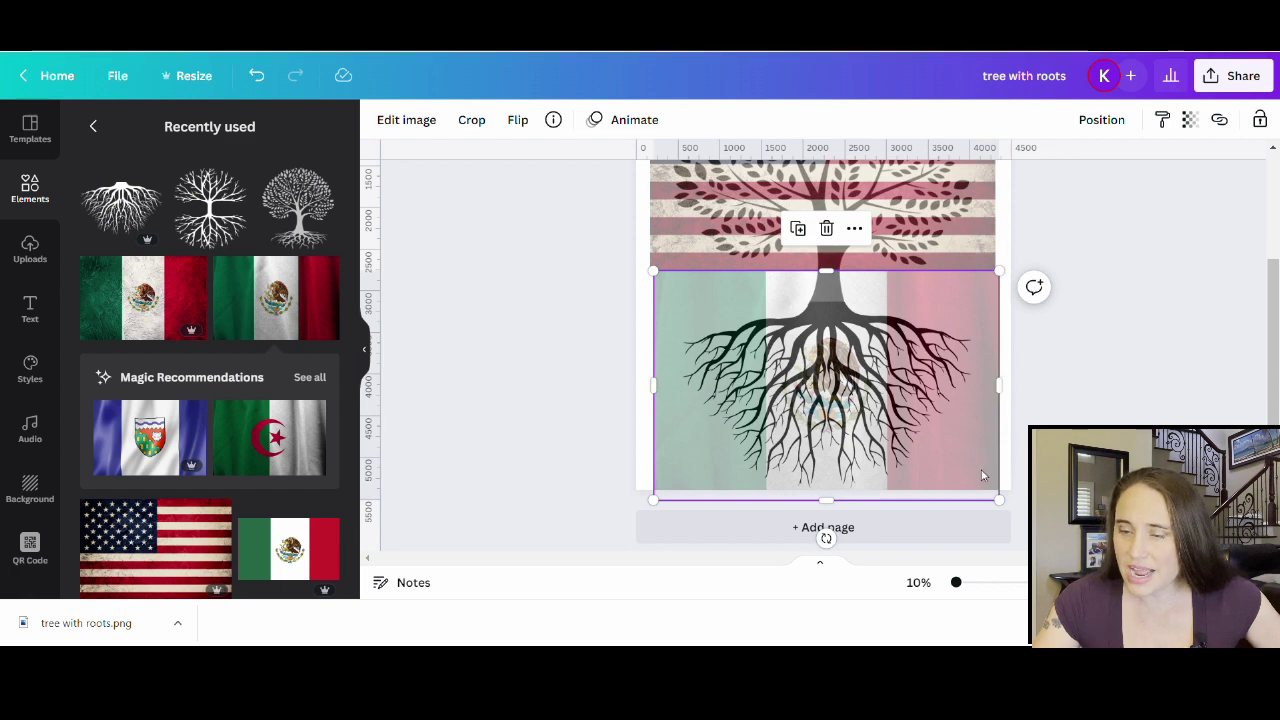
# Reposition the Mexican flag slightly lower over the roots, with its emblem centred beneath the trunk.
pyautogui.moveTo(979, 474); pyautogui.dragTo(986, 464)
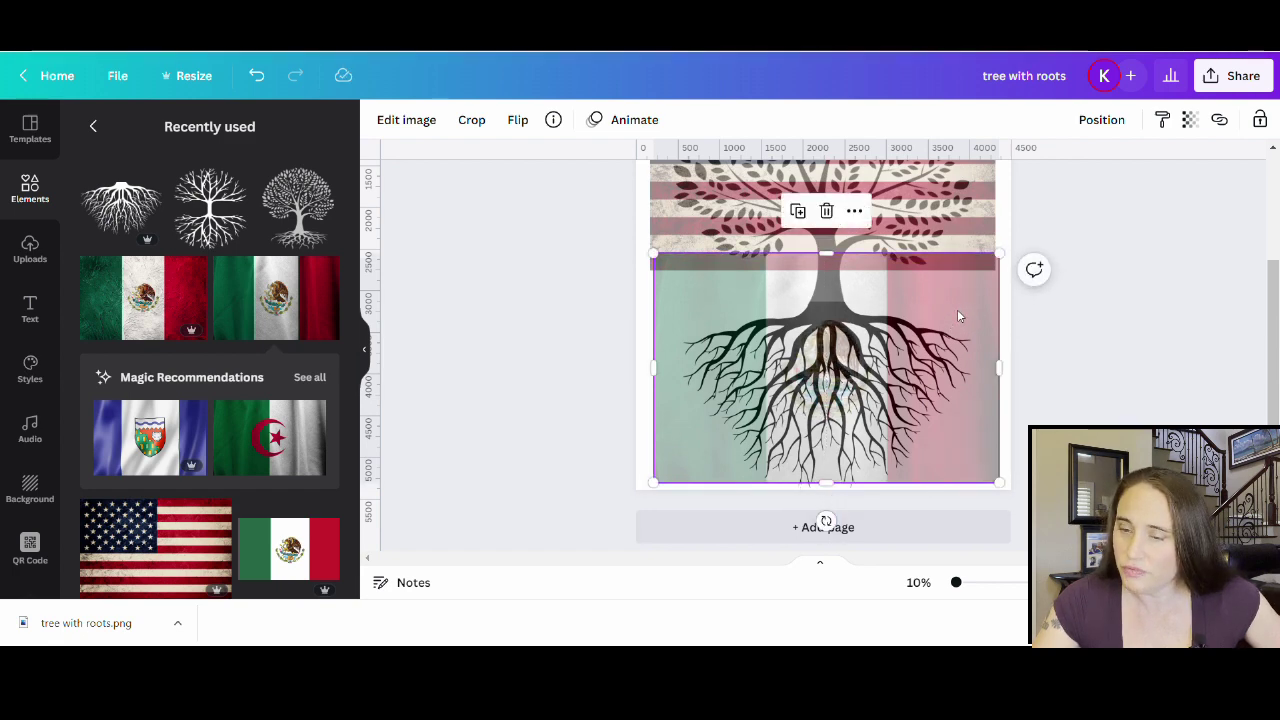
pyautogui.moveTo(958, 314); pyautogui.dragTo(960, 337)
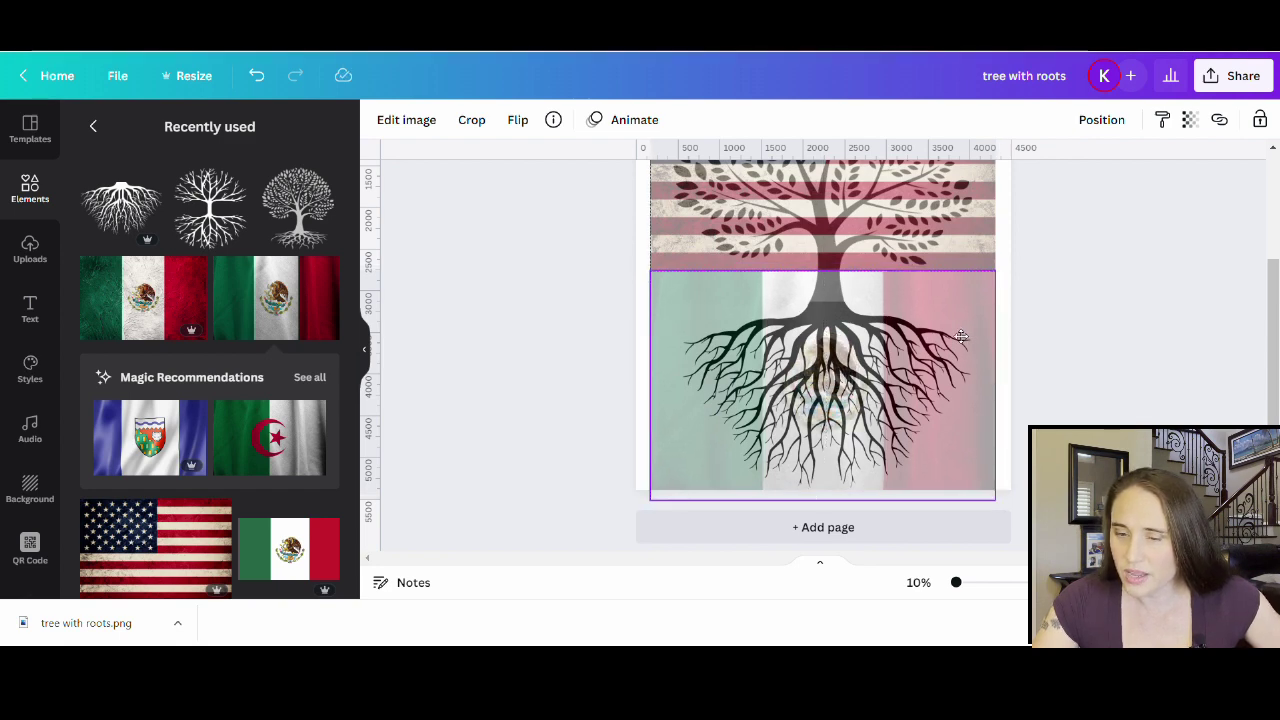
pyautogui.moveTo(960, 337); pyautogui.dragTo(960, 337)
pyautogui.scroll(3, 1246, 374)
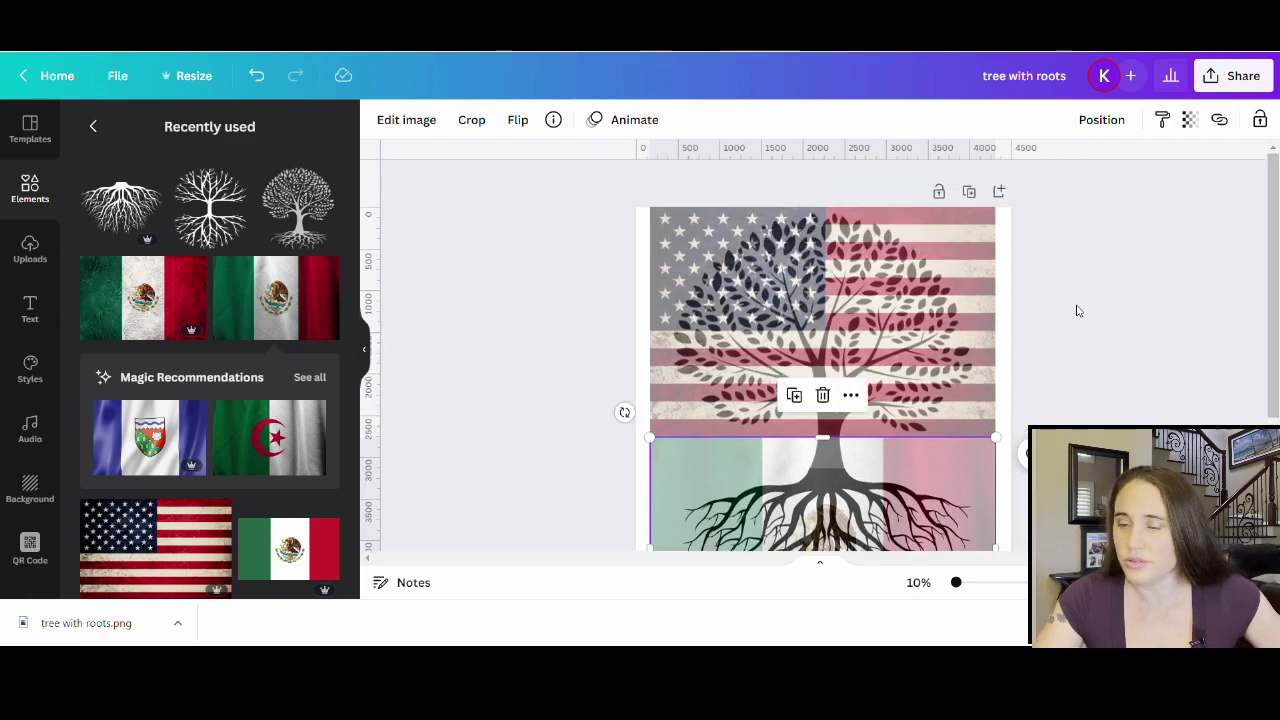
pyautogui.click(1255, 314)
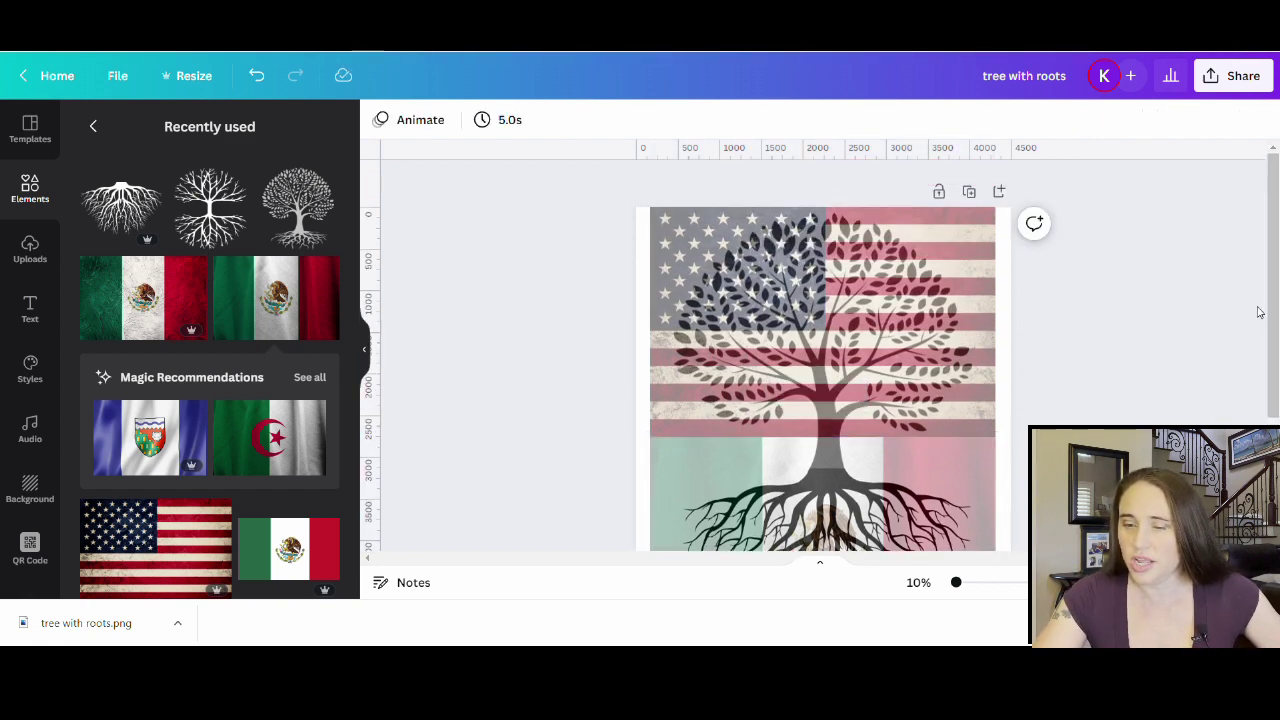
pyautogui.scroll(-2, 1196, 352)
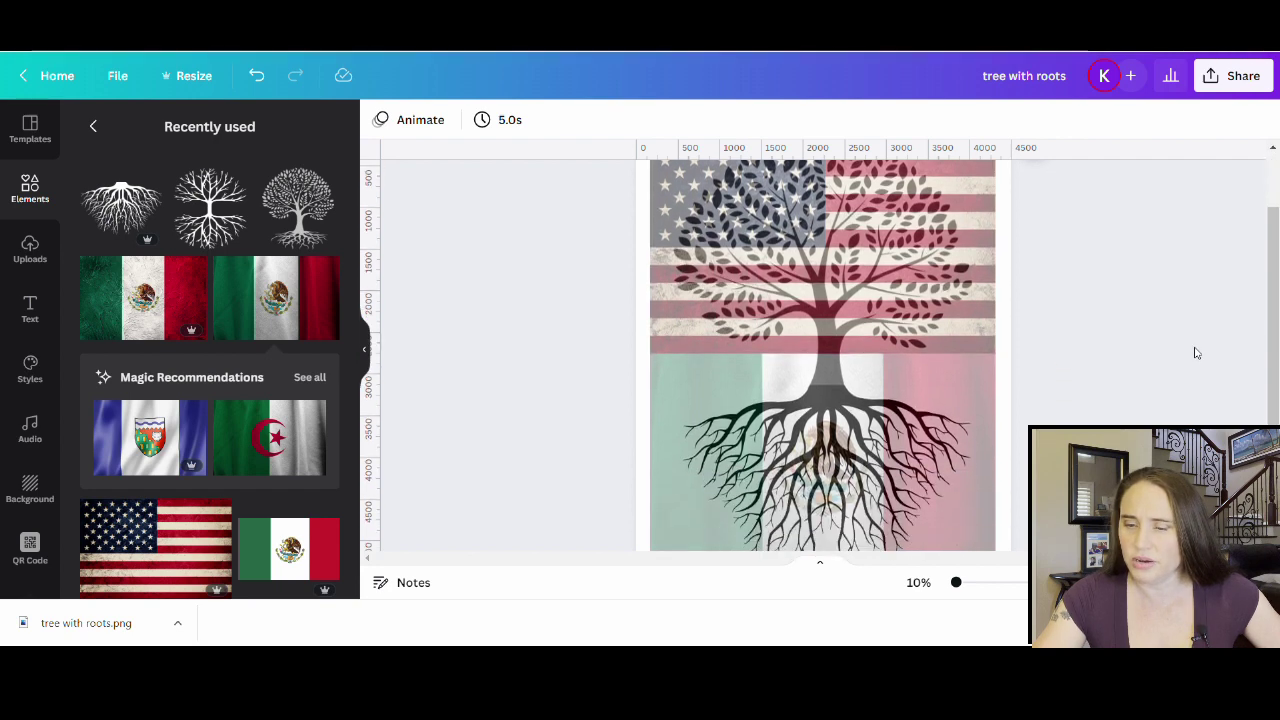
pyautogui.click(931, 422)
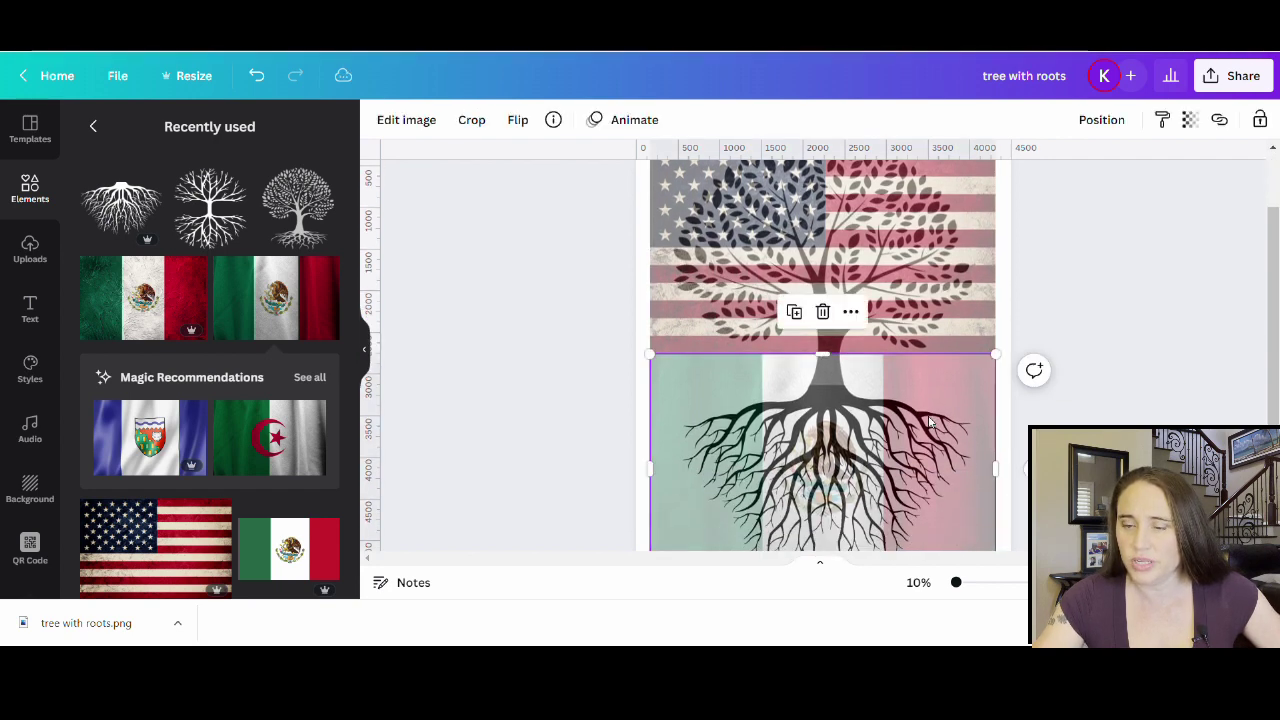
pyautogui.moveTo(931, 422); pyautogui.dragTo(941, 440)
# Move the American flag down over the crown so its lower edge meets the Mexican flag's upper edge.
pyautogui.click(888, 270)
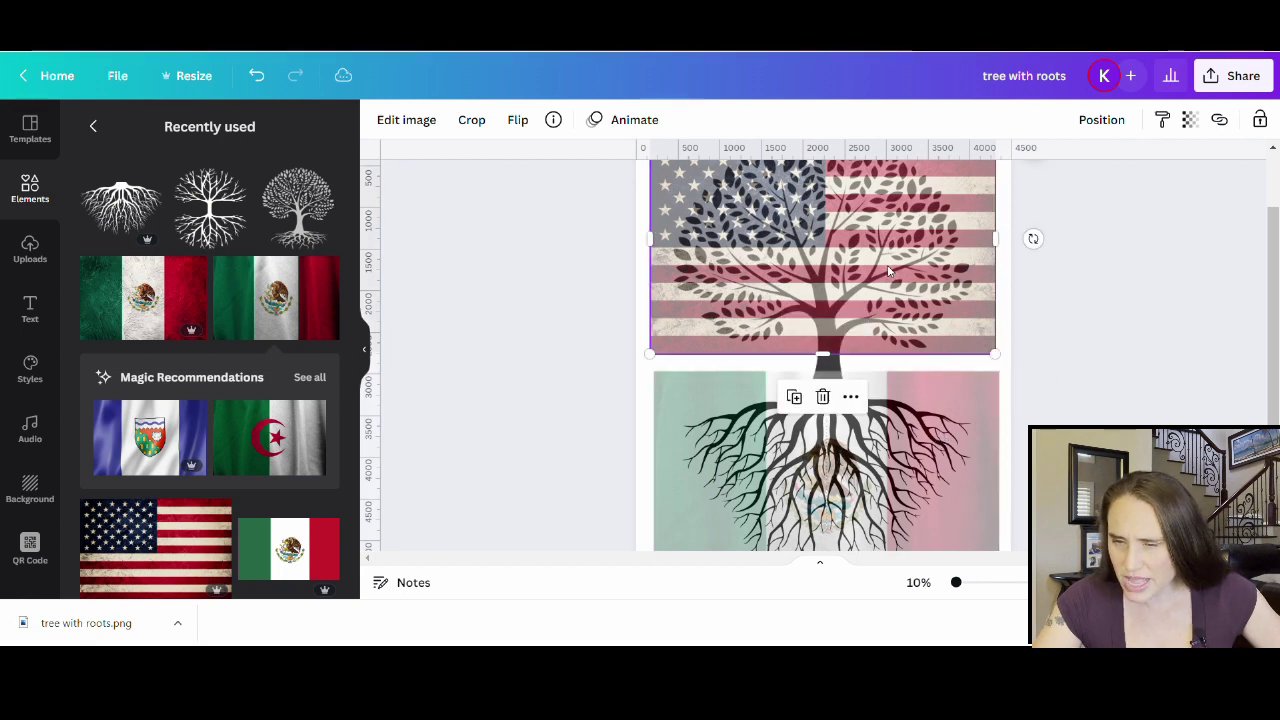
pyautogui.moveTo(888, 270); pyautogui.dragTo(897, 287)
pyautogui.click(1253, 386)
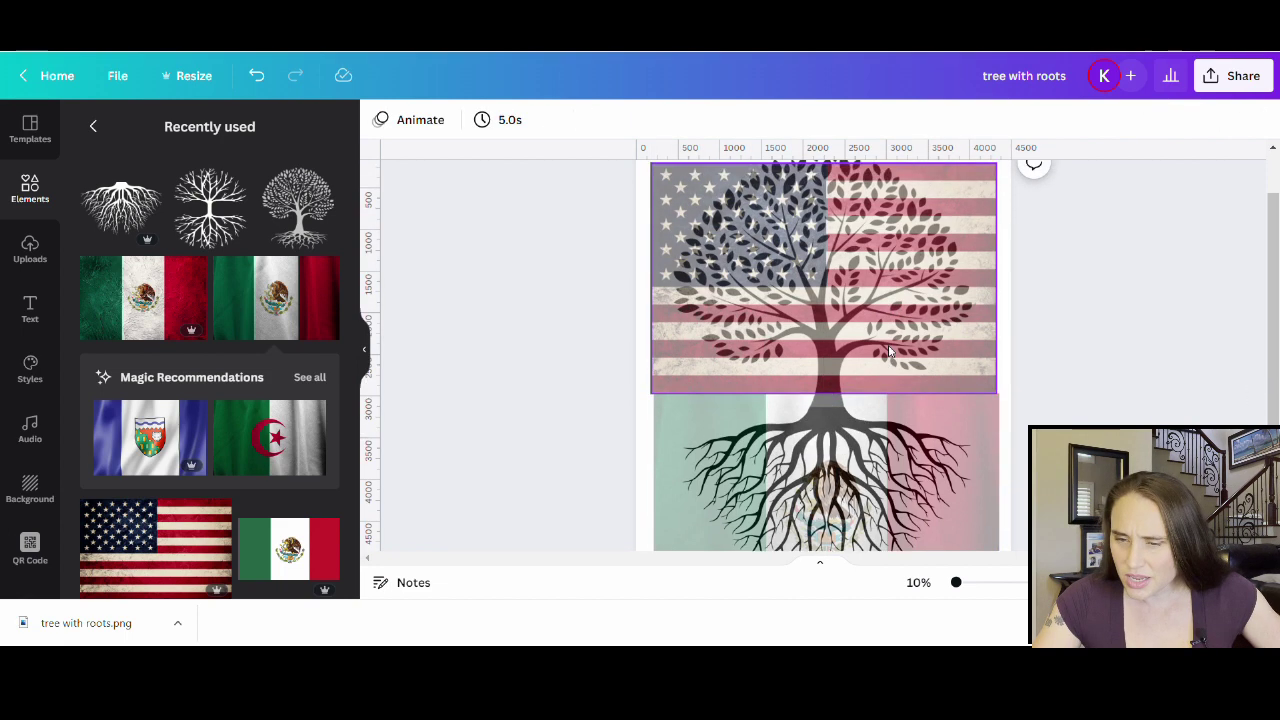
pyautogui.scroll(2, 1012, 350)
# Enlarge the American flag proportionally up to the page's top edge and nearly full page width, and centre it horizontally on the page.
pyautogui.click(983, 237)
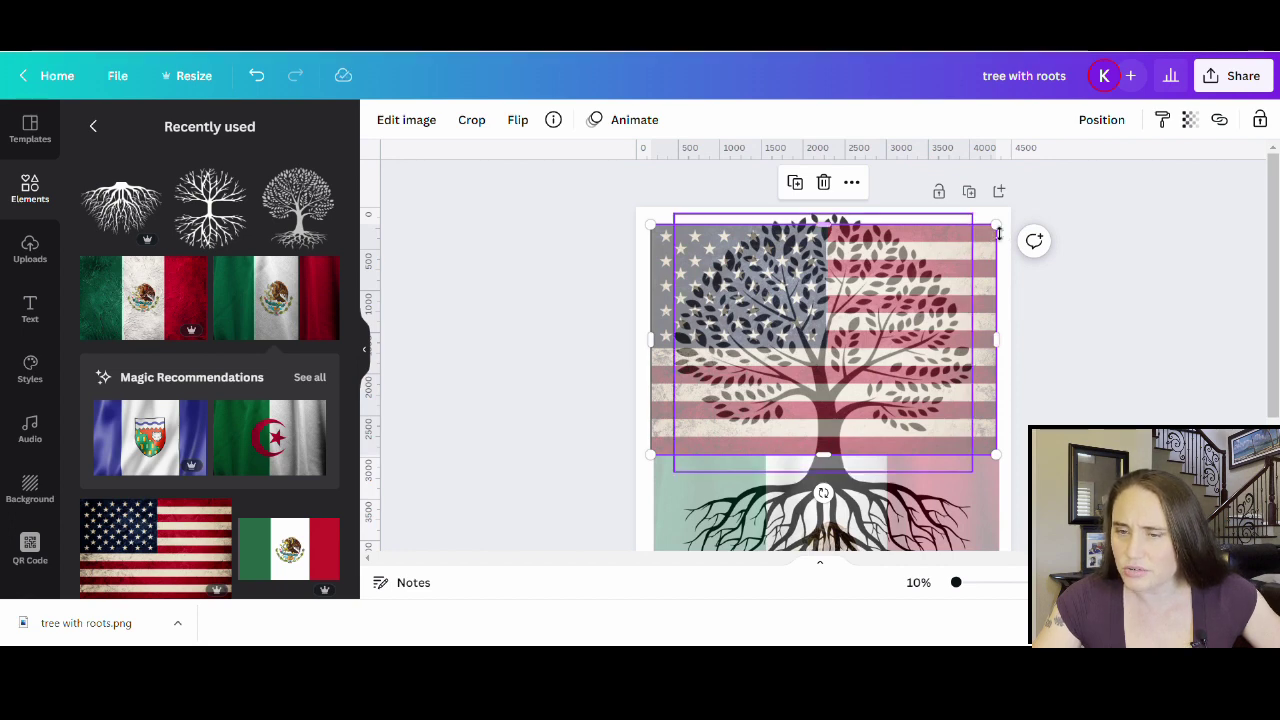
pyautogui.moveTo(1012, 237); pyautogui.dragTo(1042, 228)
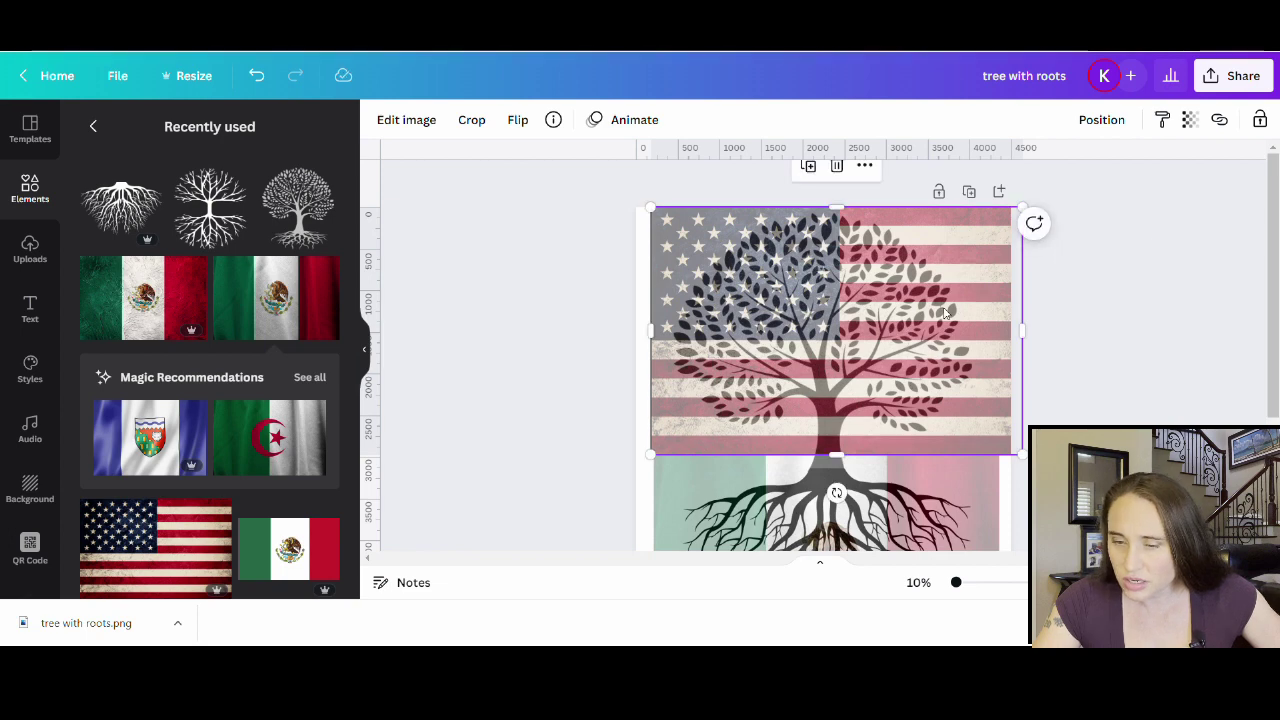
pyautogui.moveTo(947, 313); pyautogui.dragTo(943, 311)
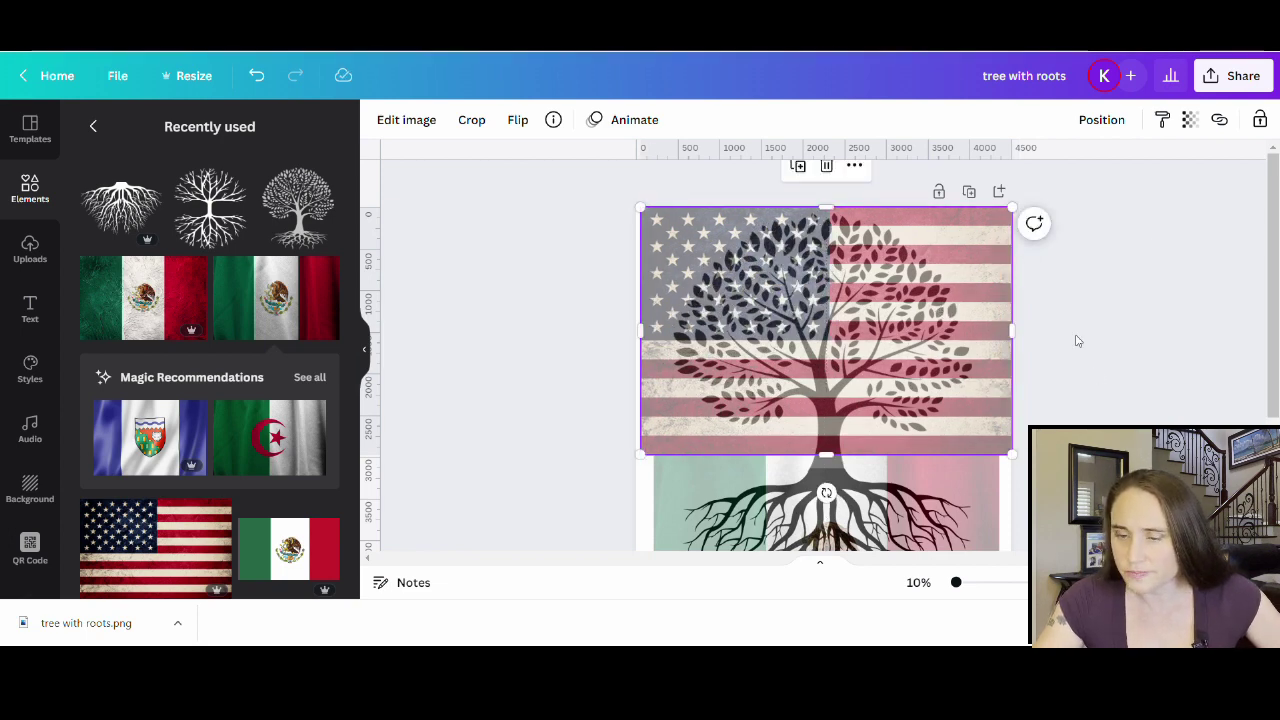
pyautogui.scroll(-3, 1137, 414)
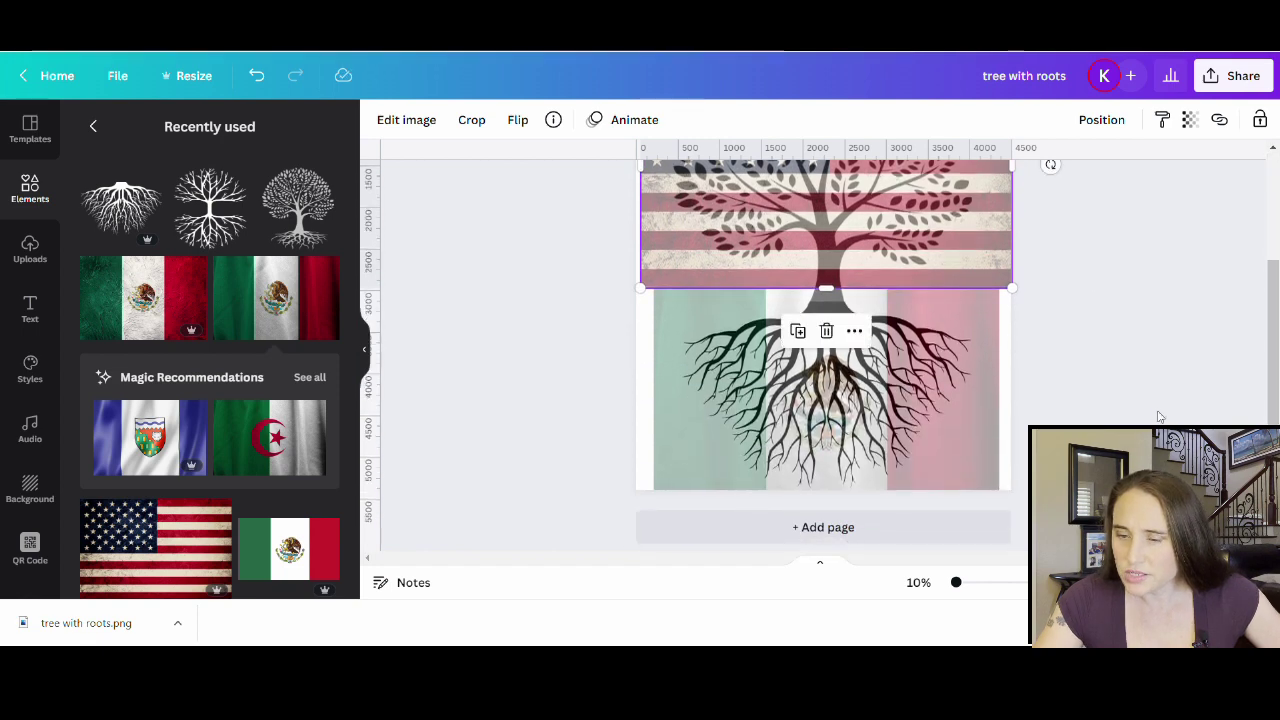
pyautogui.click(1159, 415)
pyautogui.scroll(3, 1159, 415)
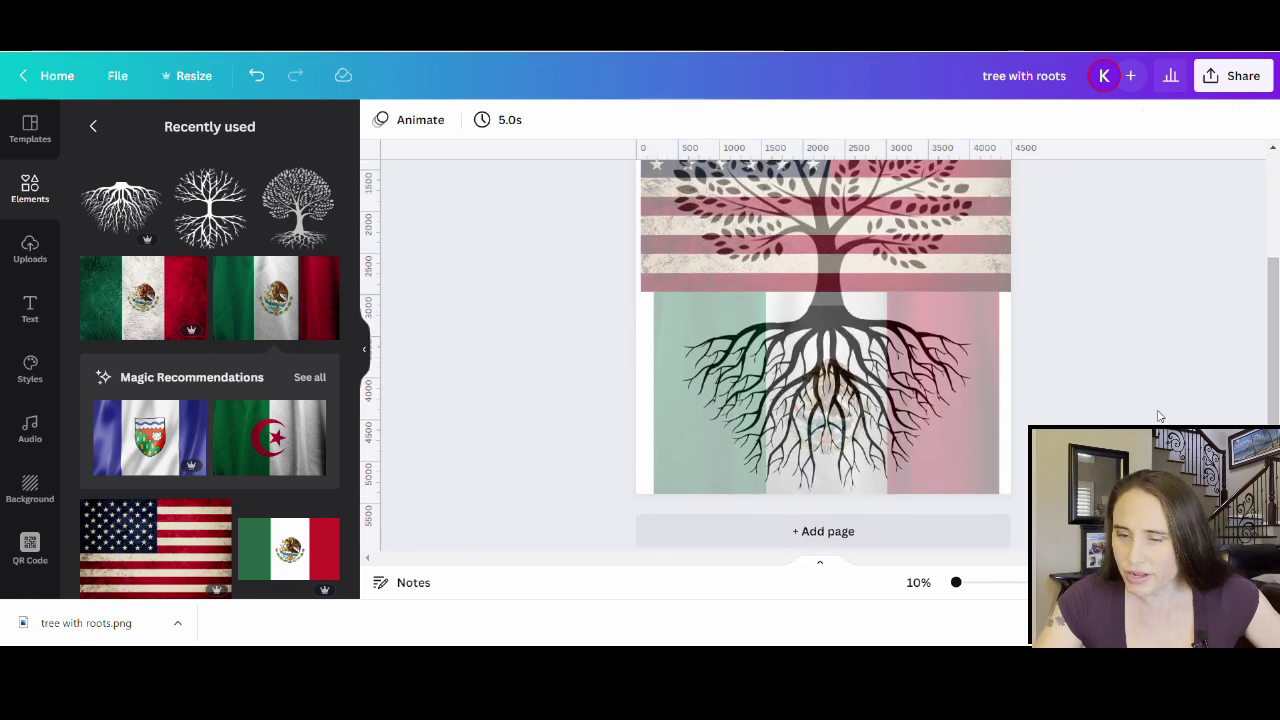
pyautogui.click(829, 340)
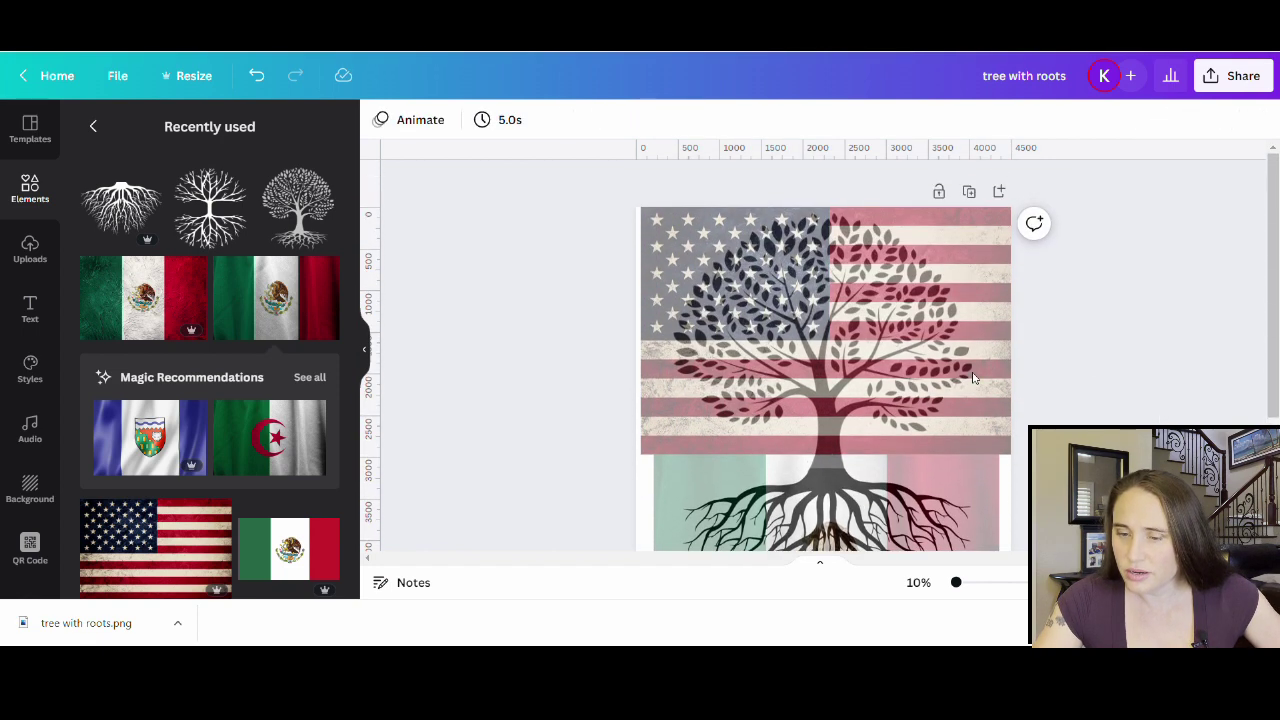
# Set the American flag's transparency to 100.
pyautogui.click(910, 337)
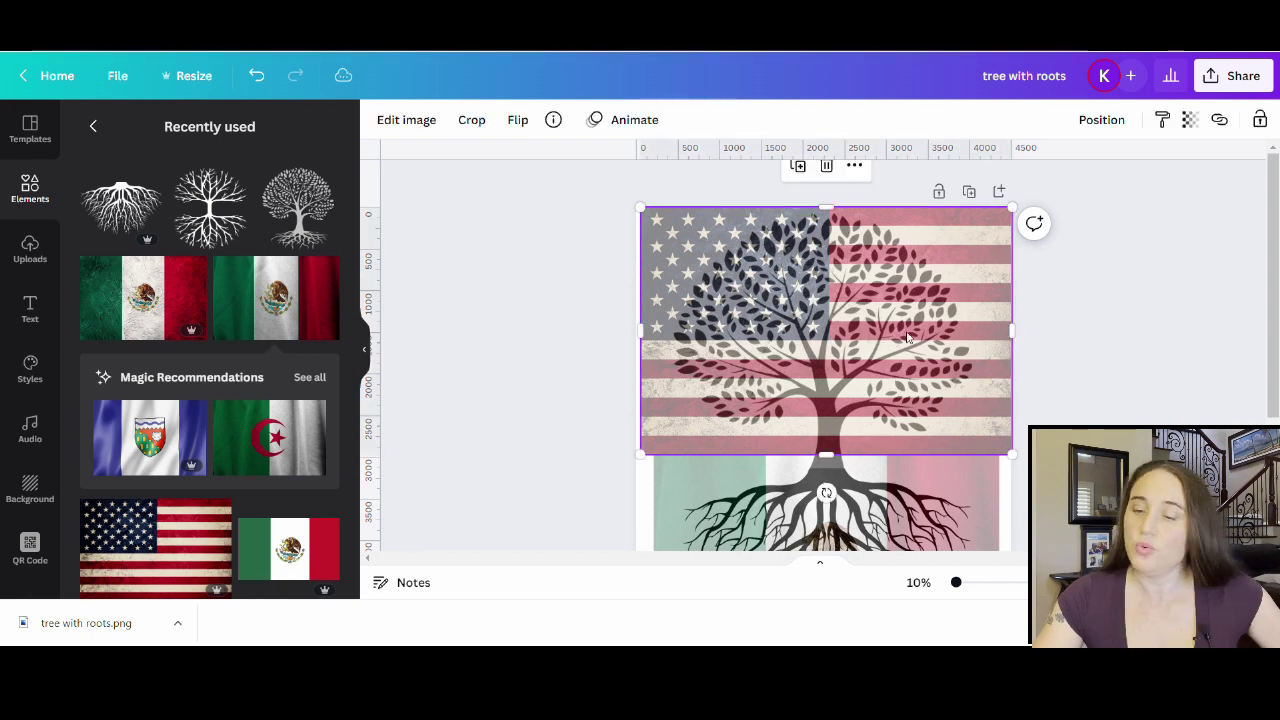
pyautogui.click(1189, 119)
pyautogui.click(1100, 188)
pyautogui.moveTo(1104, 191); pyautogui.dragTo(1183, 187)
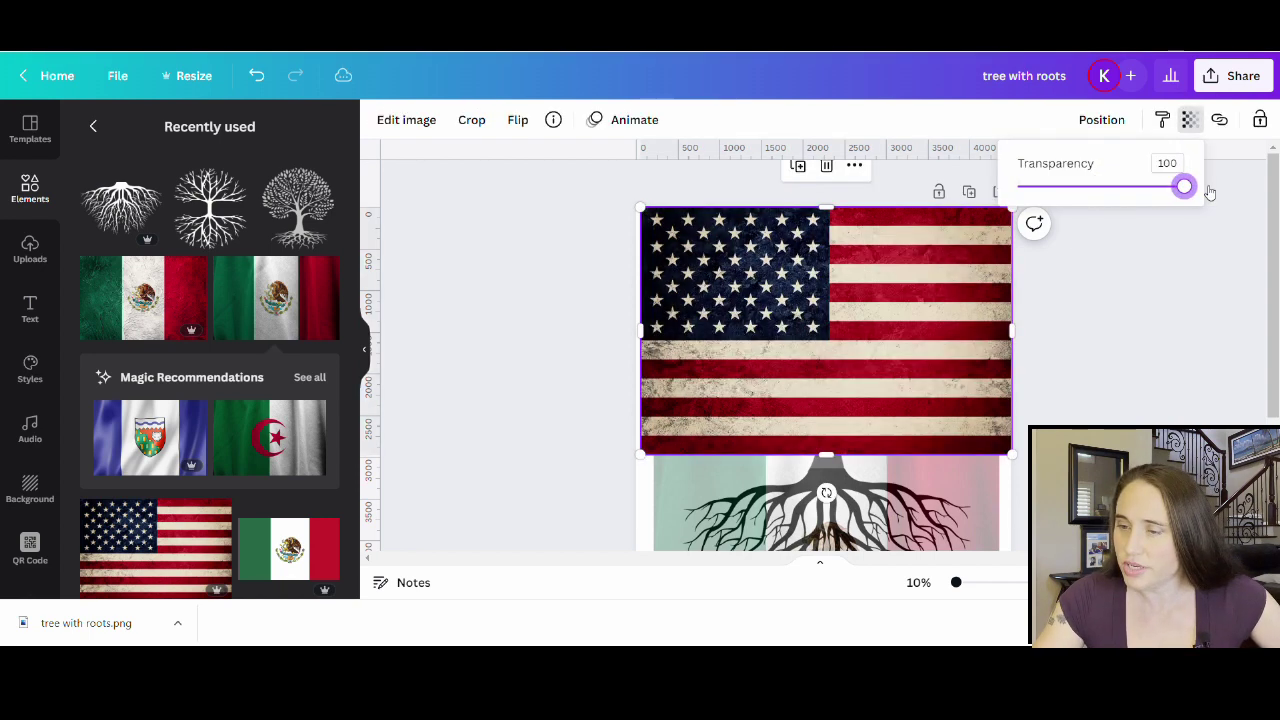
# Set the Mexican flag's transparency to 100 and deselect it.
pyautogui.scroll(-2, 1066, 380)
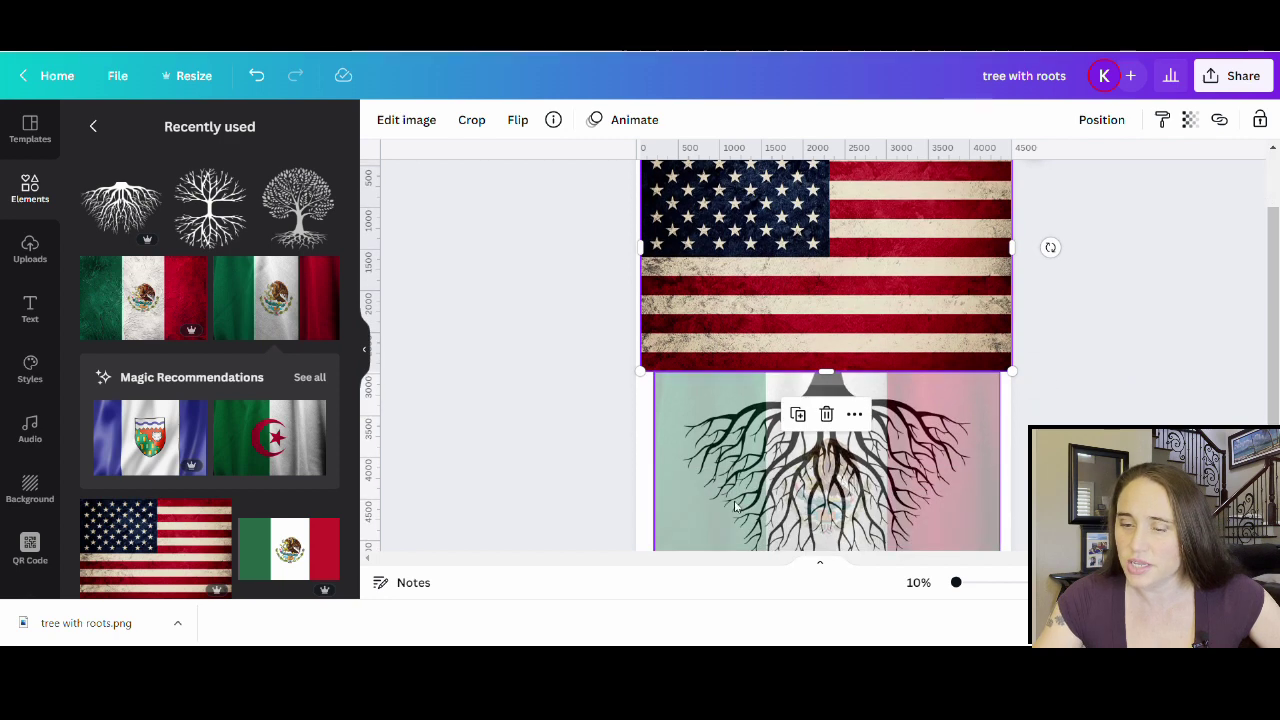
pyautogui.click(840, 480)
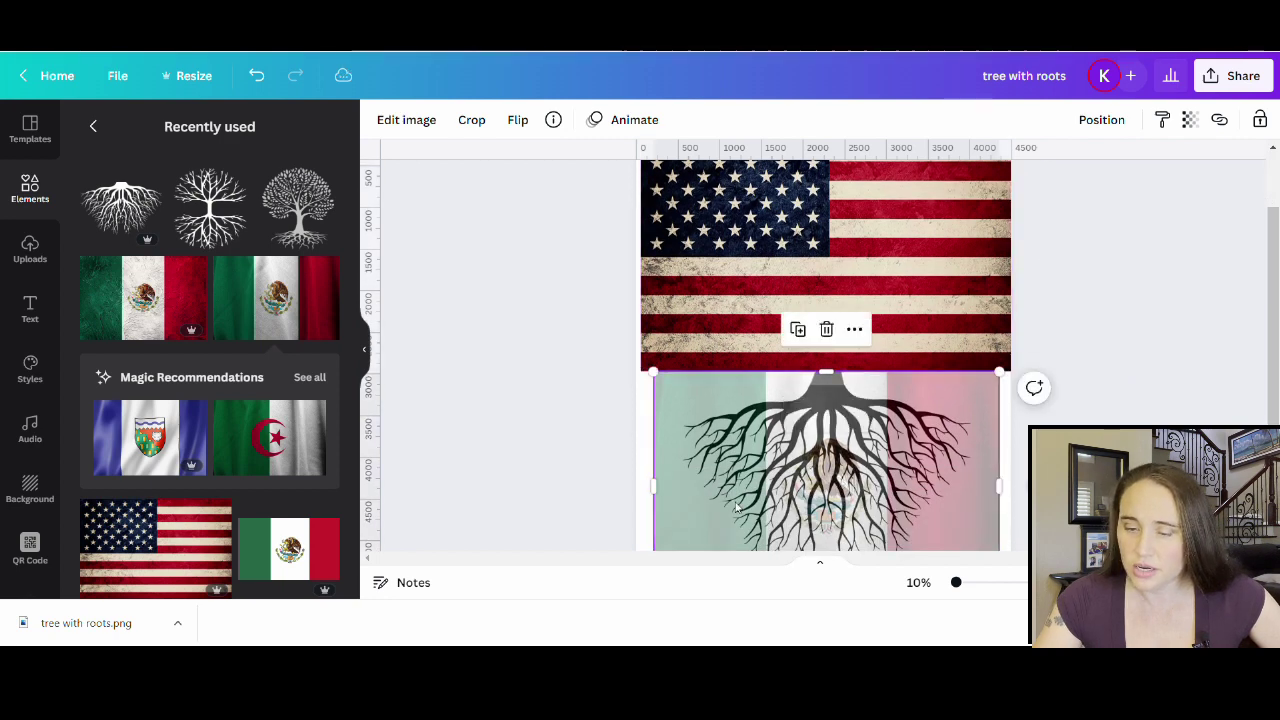
pyautogui.click(1189, 119)
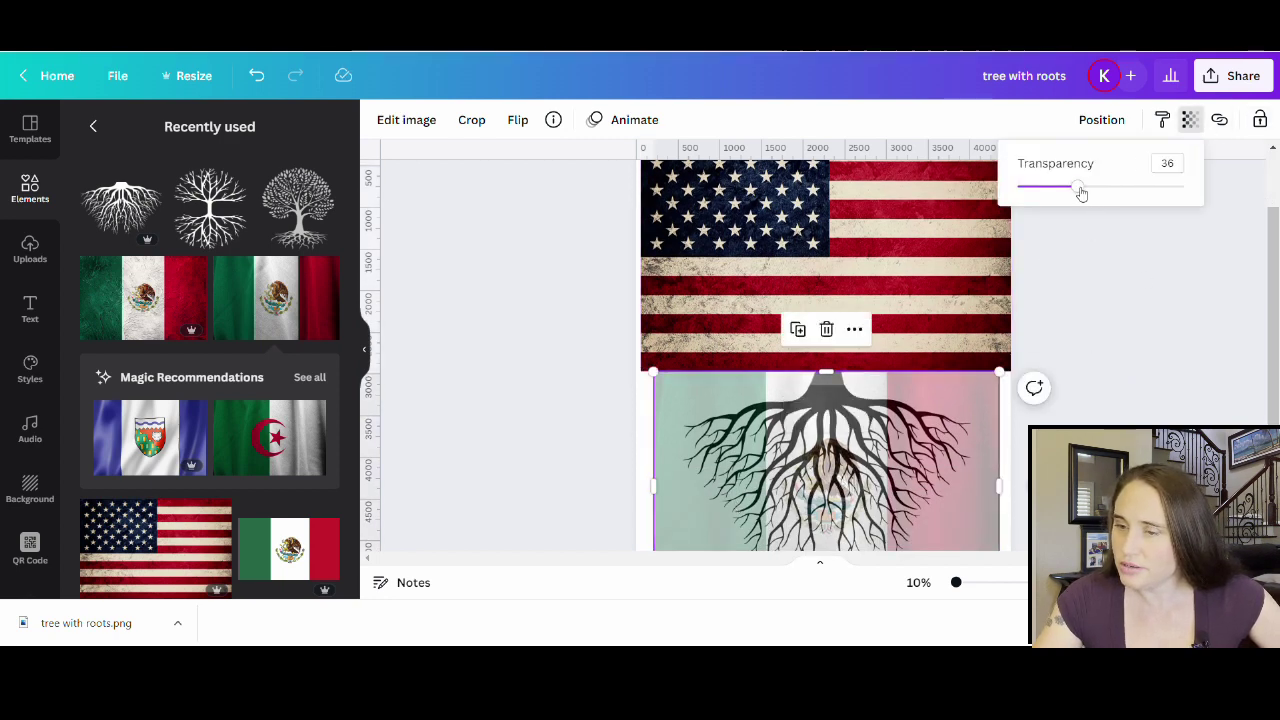
pyautogui.moveTo(1080, 190); pyautogui.dragTo(1183, 187)
pyautogui.click(1149, 395)
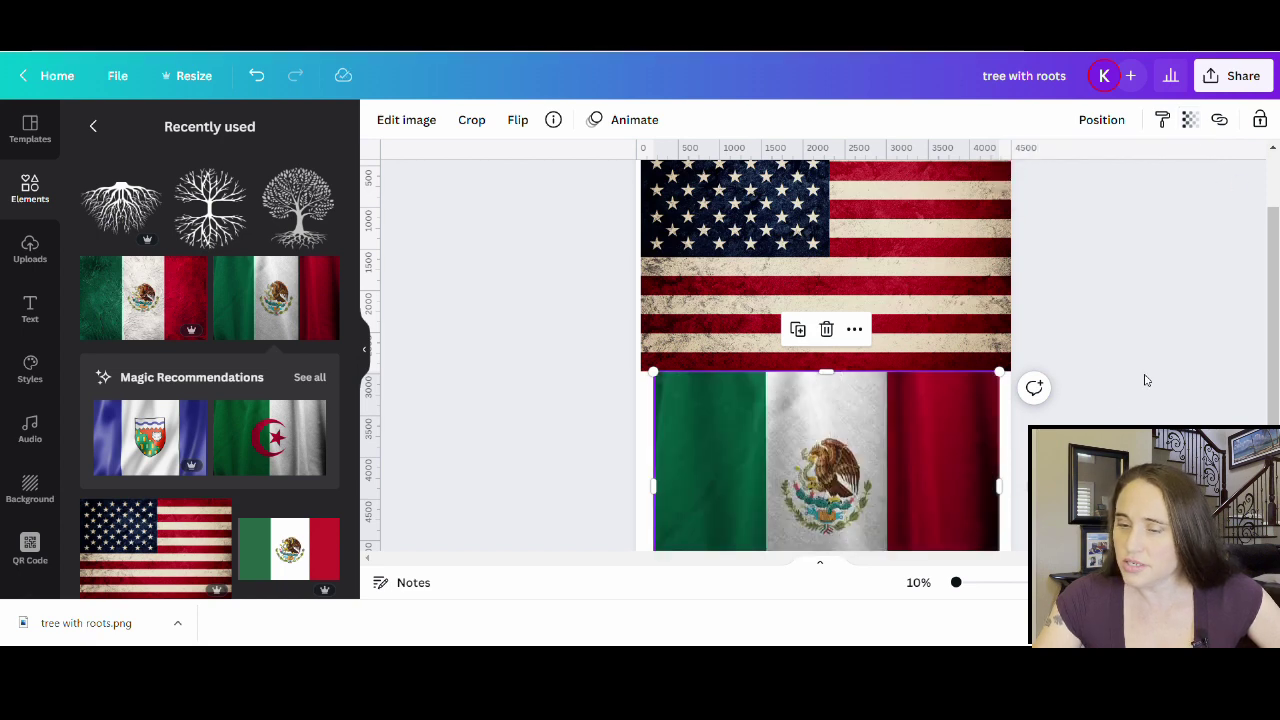
pyautogui.click(1218, 348)
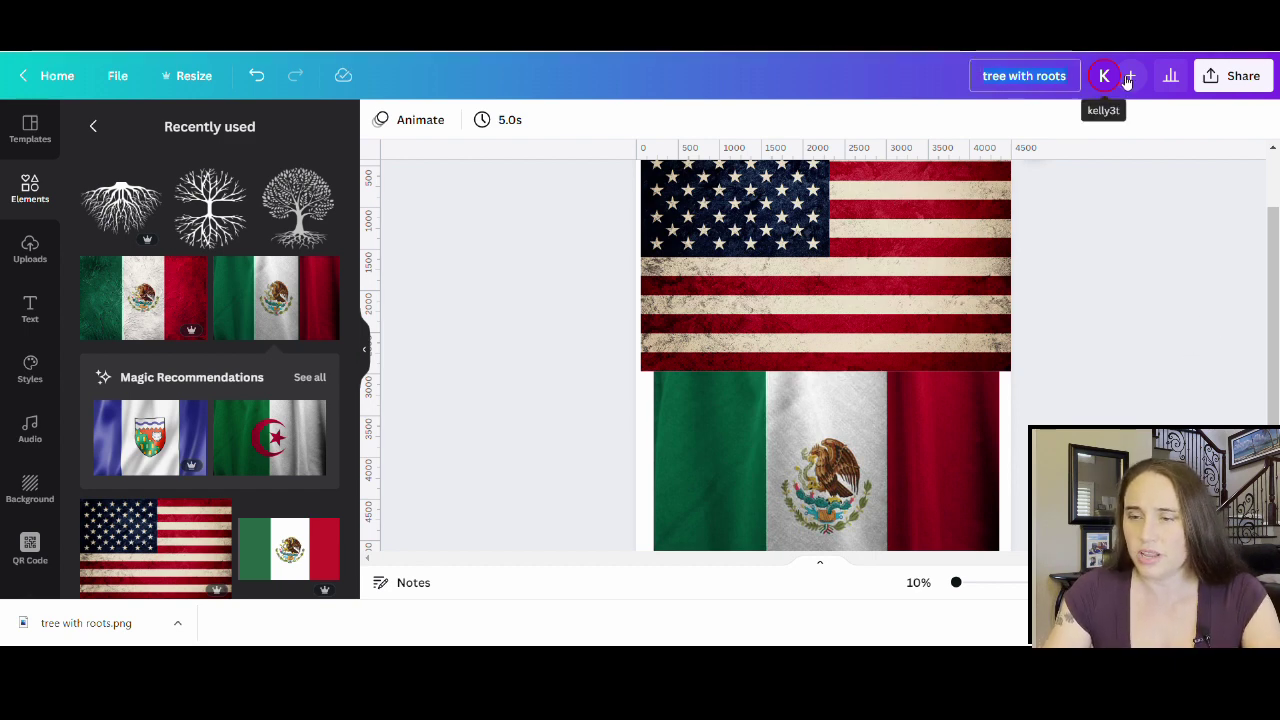
# Rename the design as american mexican flag.
pyautogui.write('american')
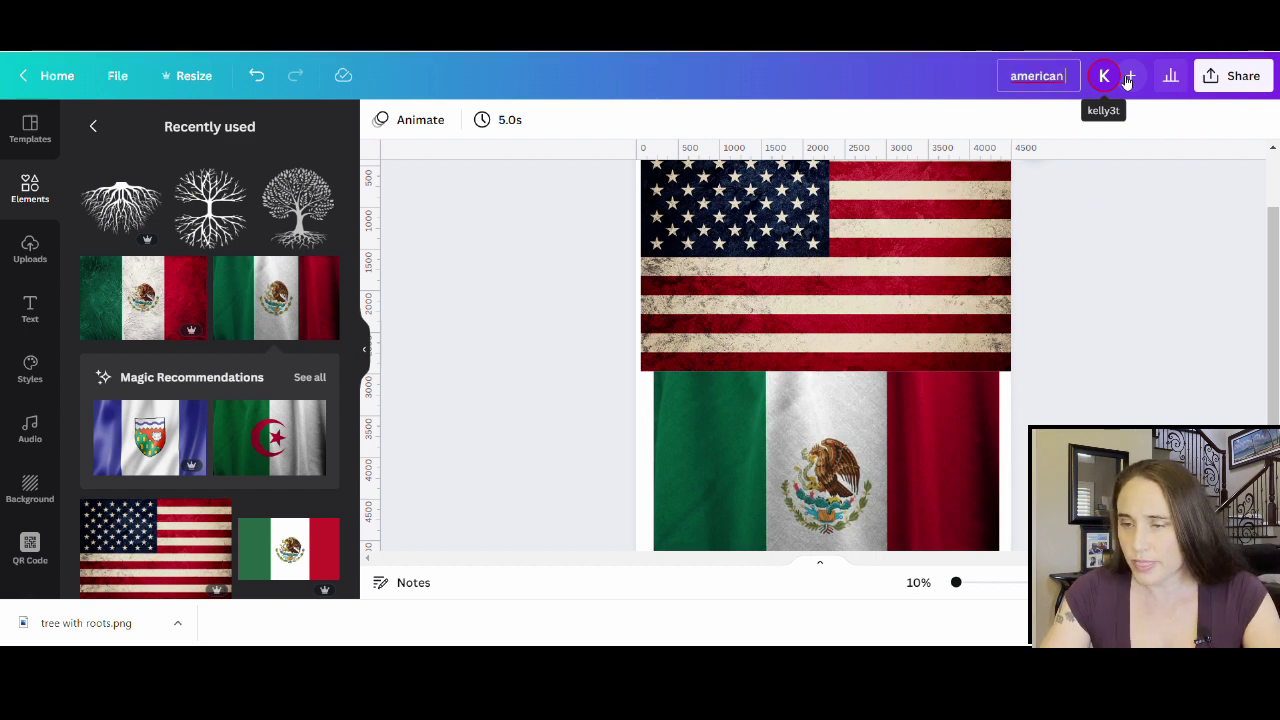
pyautogui.write(' mexican flag')
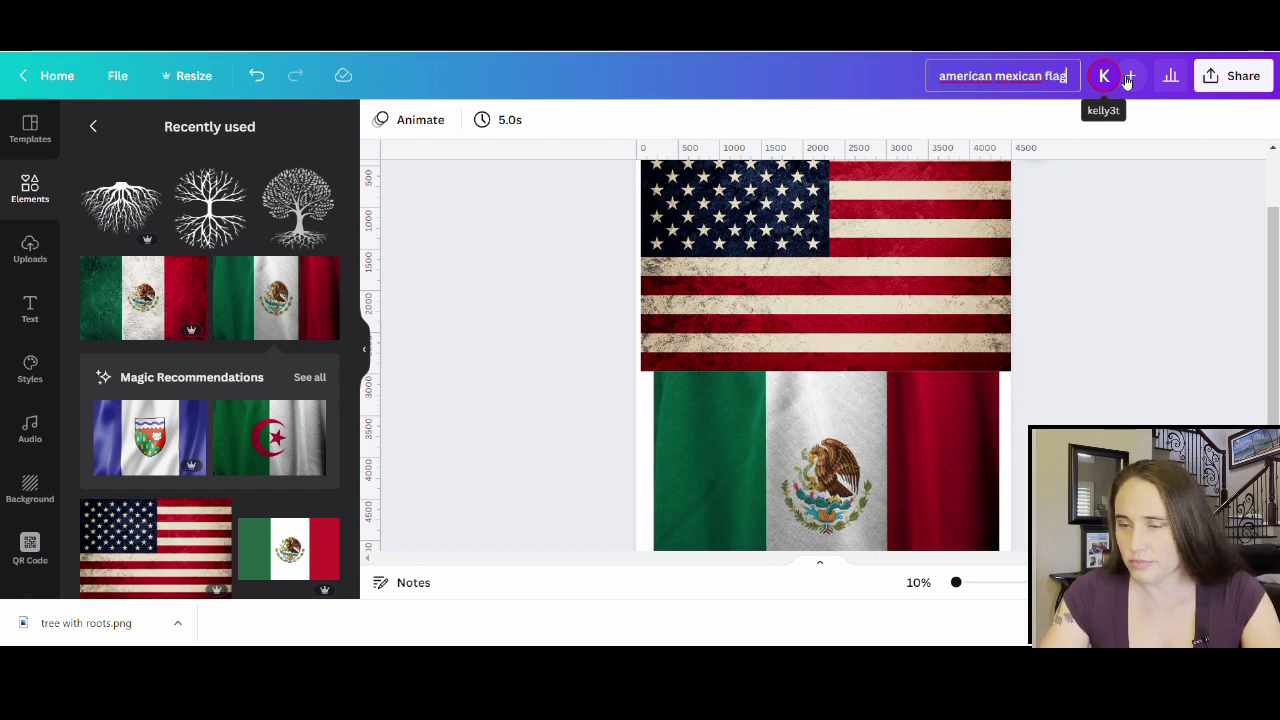
pyautogui.click(1120, 220)
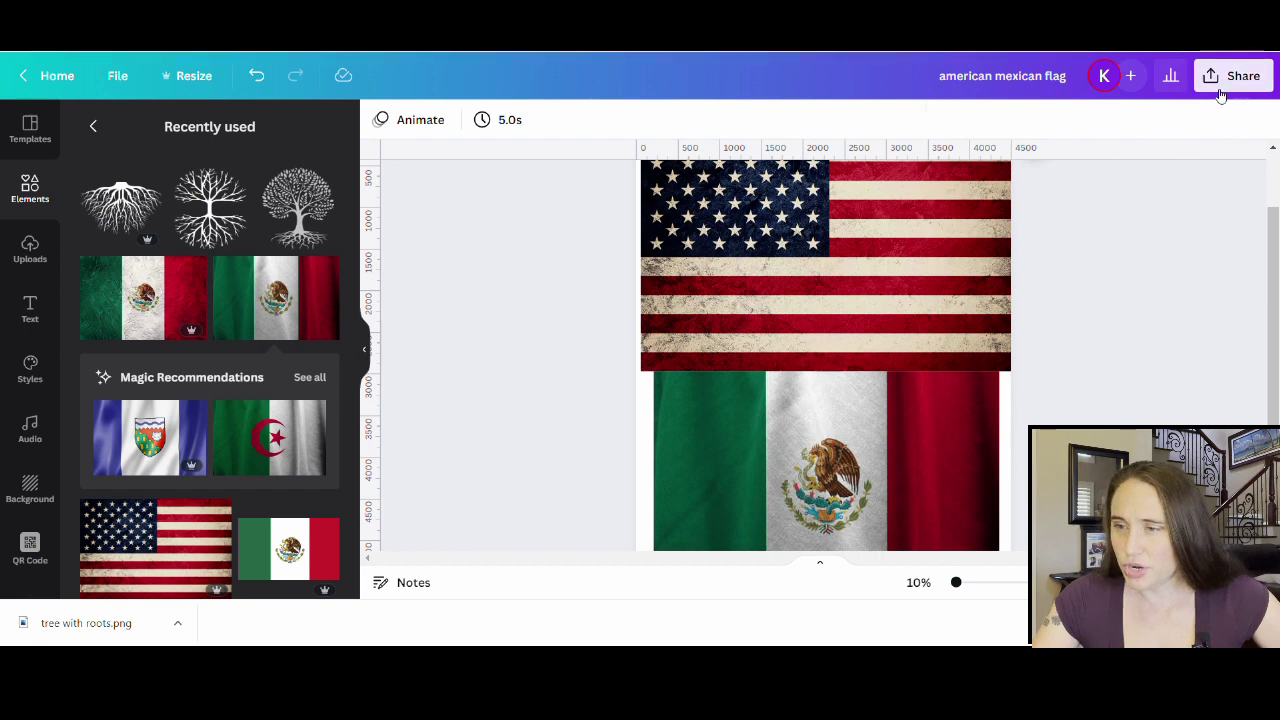
# Download the flag design as a PNG at size 1, 4,500 × 5,400 px, and dismiss the download pop-ups.
pyautogui.click(1220, 78)
pyautogui.click(1003, 479)
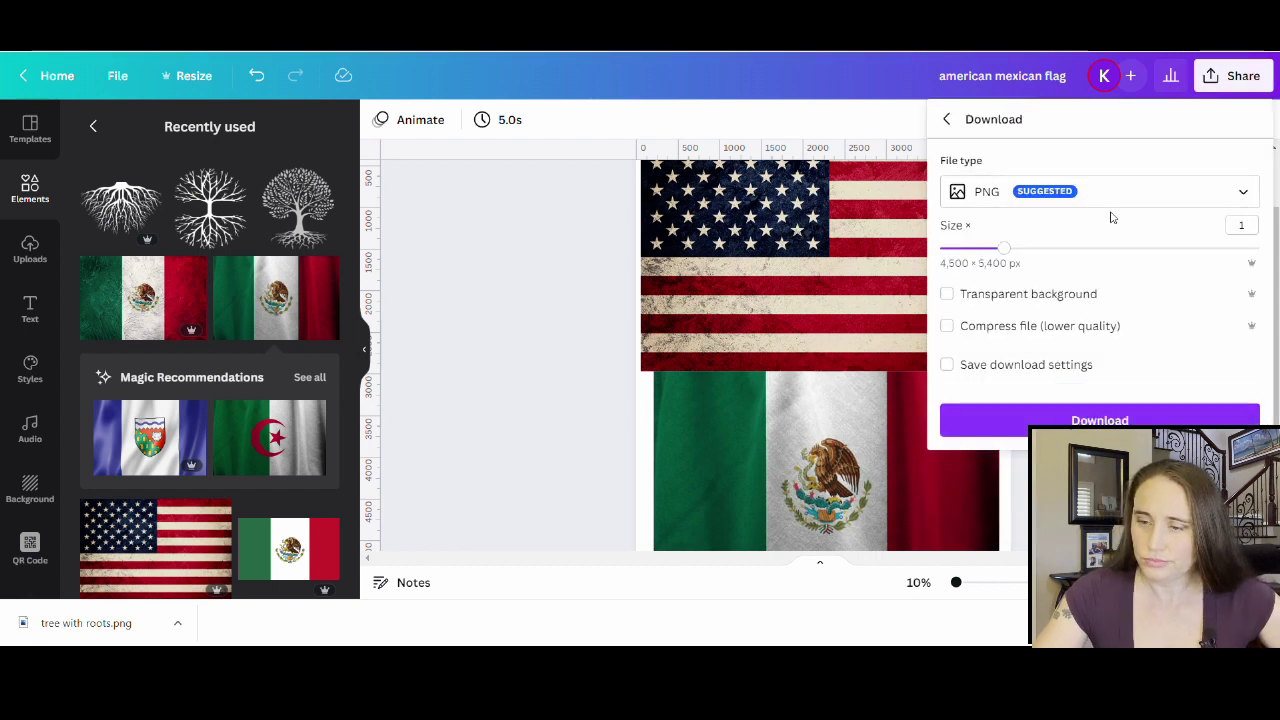
pyautogui.click(1113, 418)
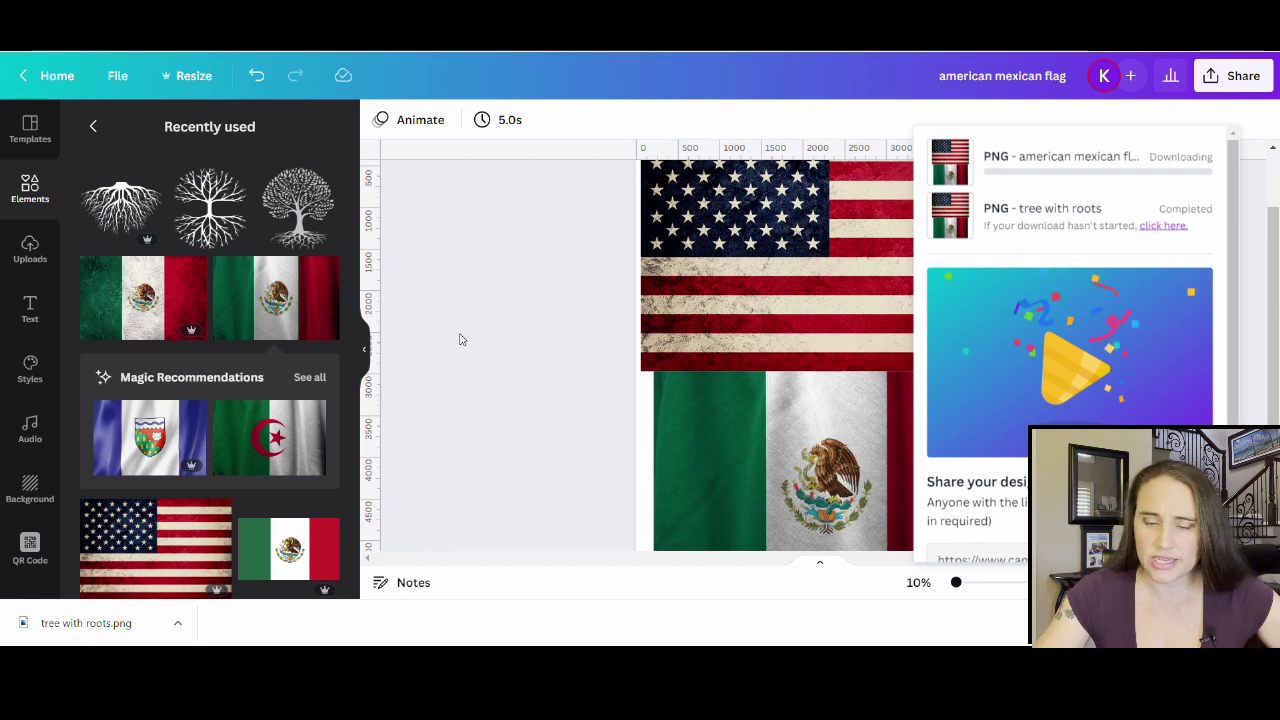
pyautogui.click(460, 340)
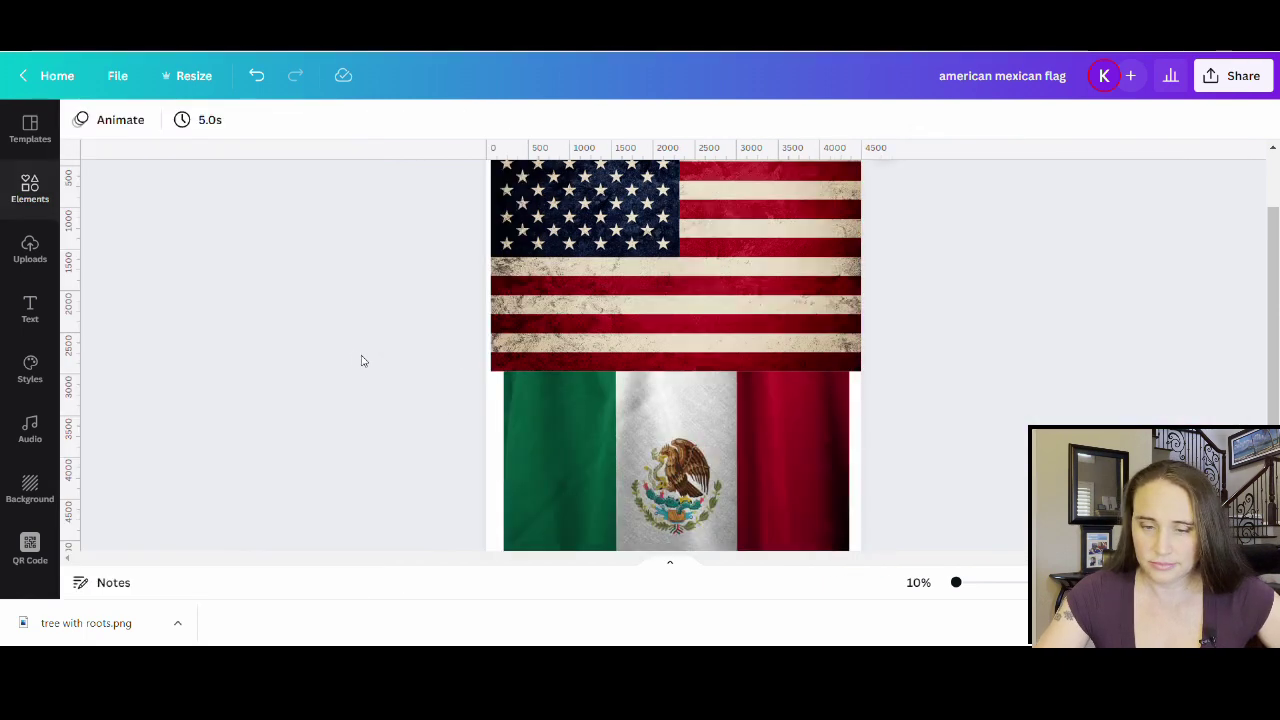
pyautogui.click(363, 350)
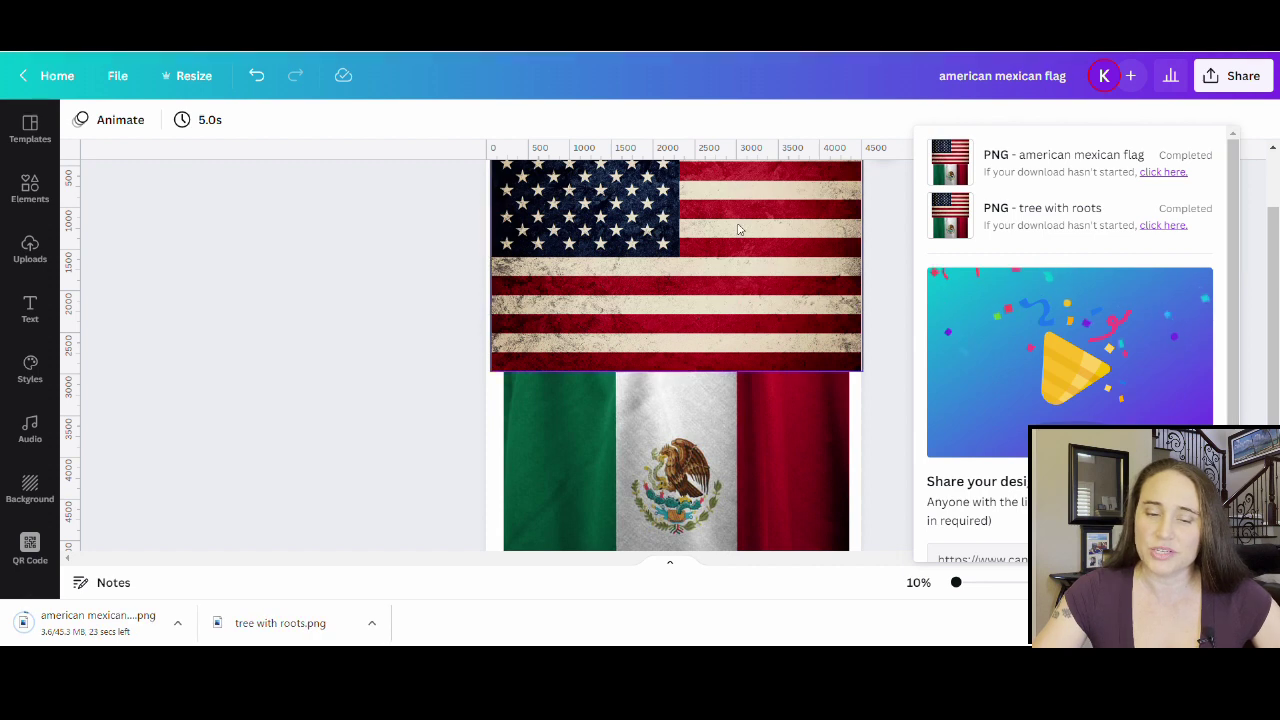
pyautogui.click(163, 262)
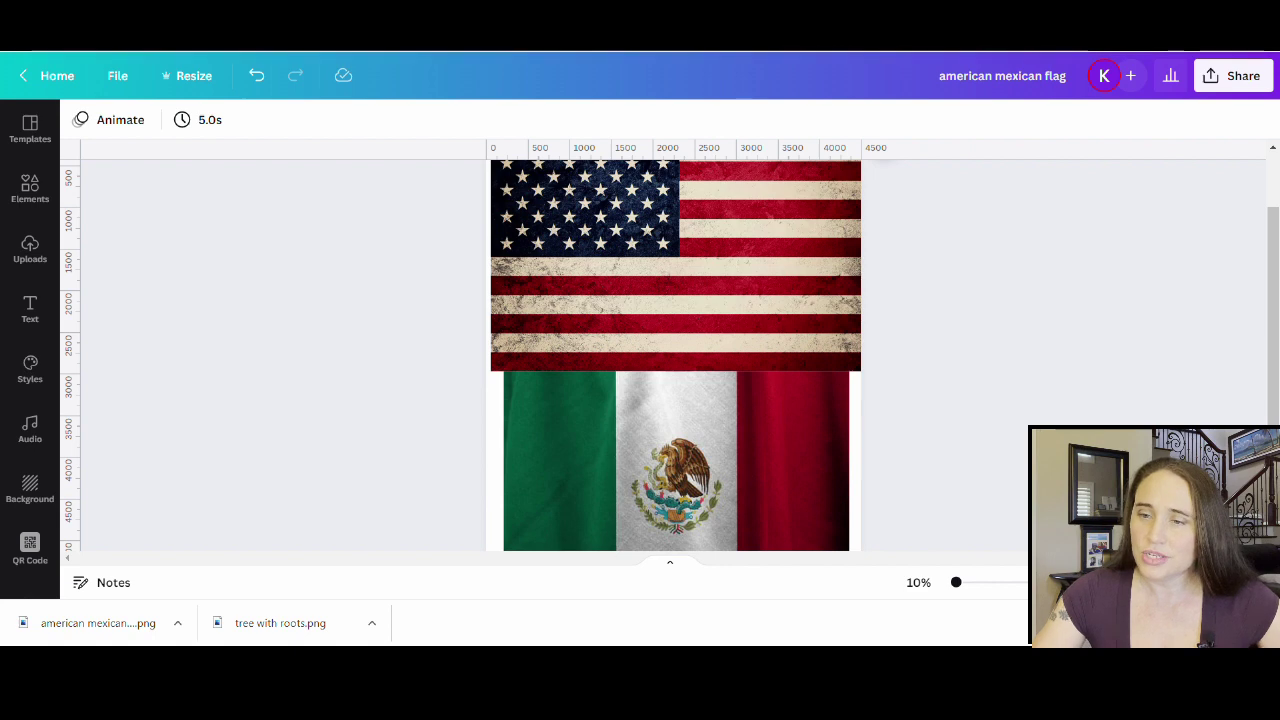
# Switch to Photopea and start Open & Place to bring an image into the tree with roots document.
pyautogui.hotkey('ctrl', 'Tab')
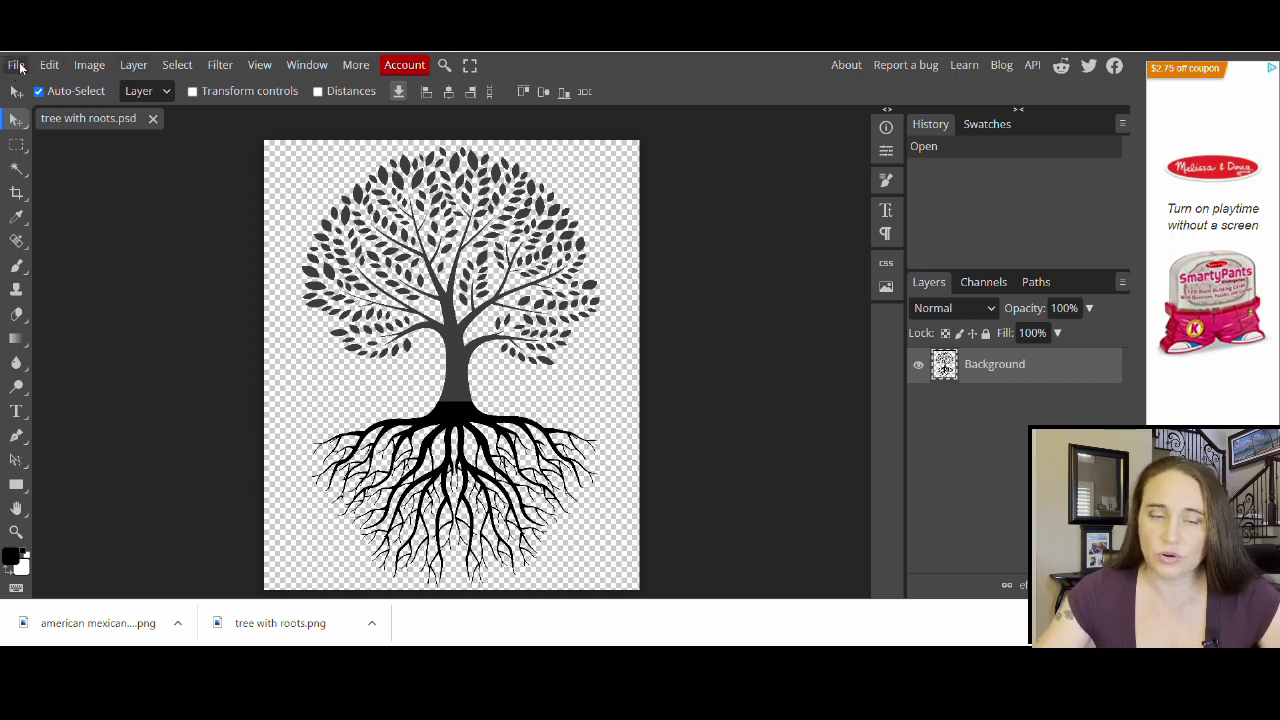
pyautogui.click(18, 66)
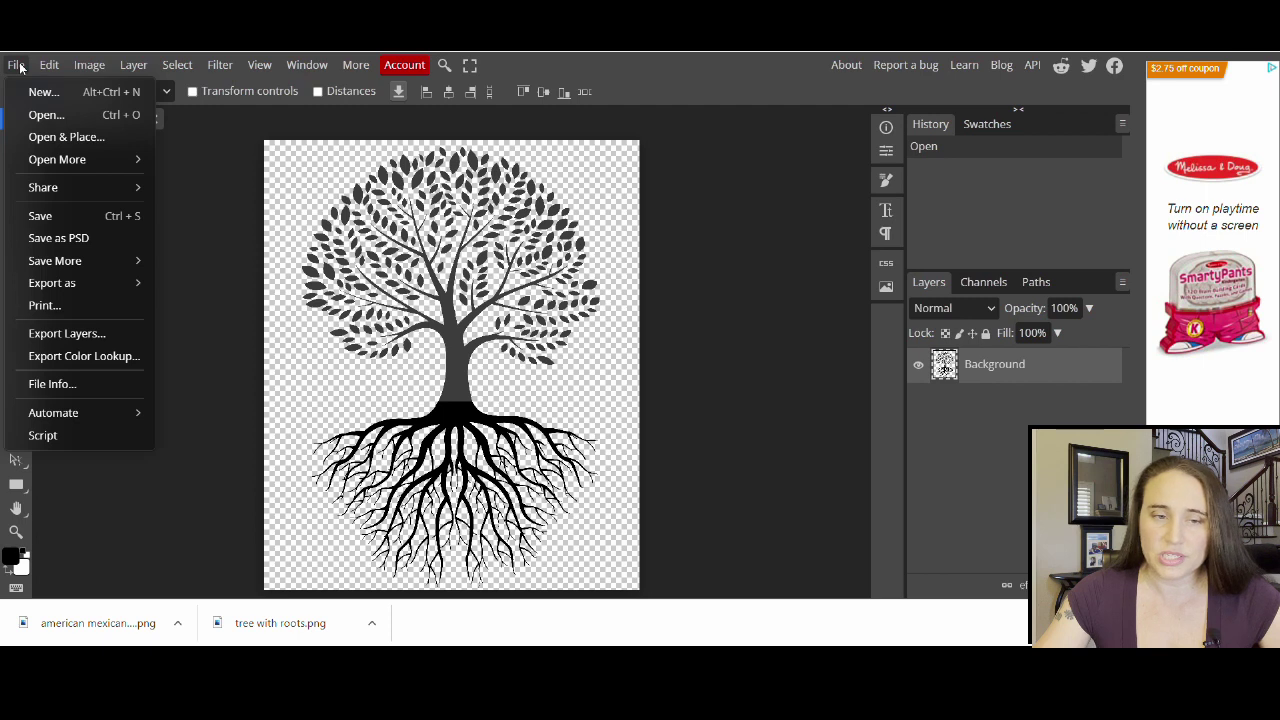
pyautogui.click(90, 138)
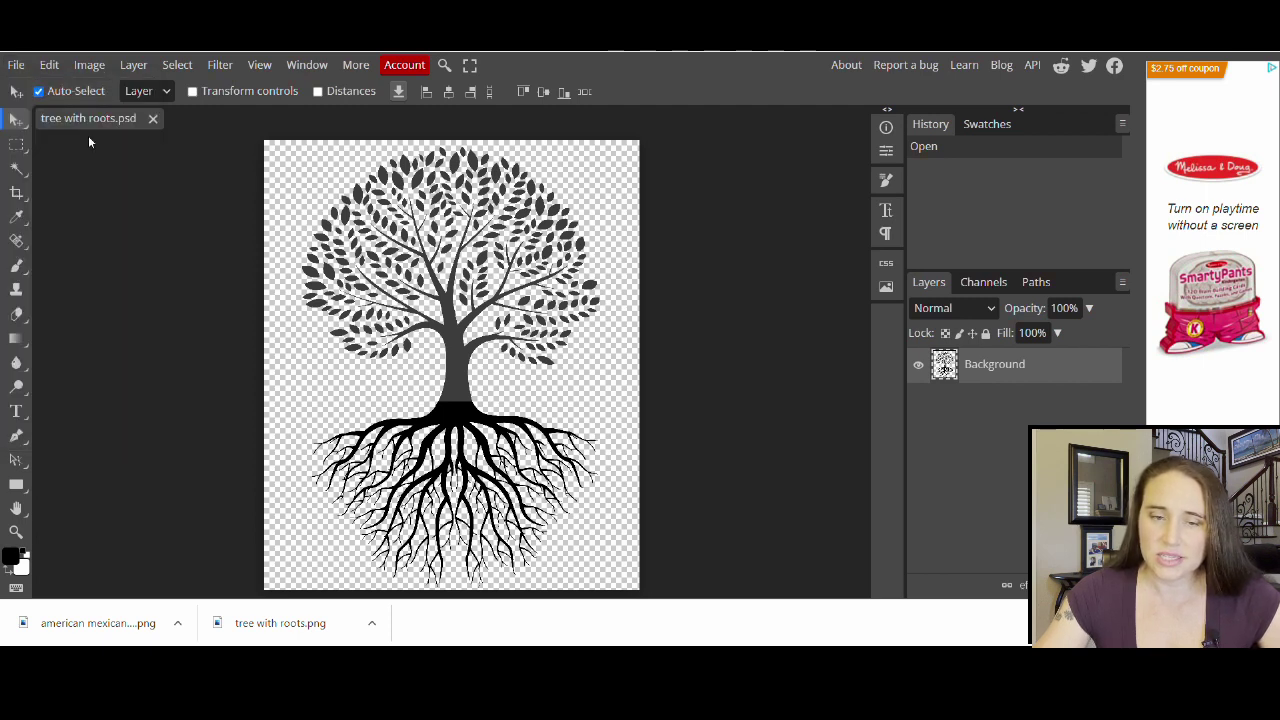